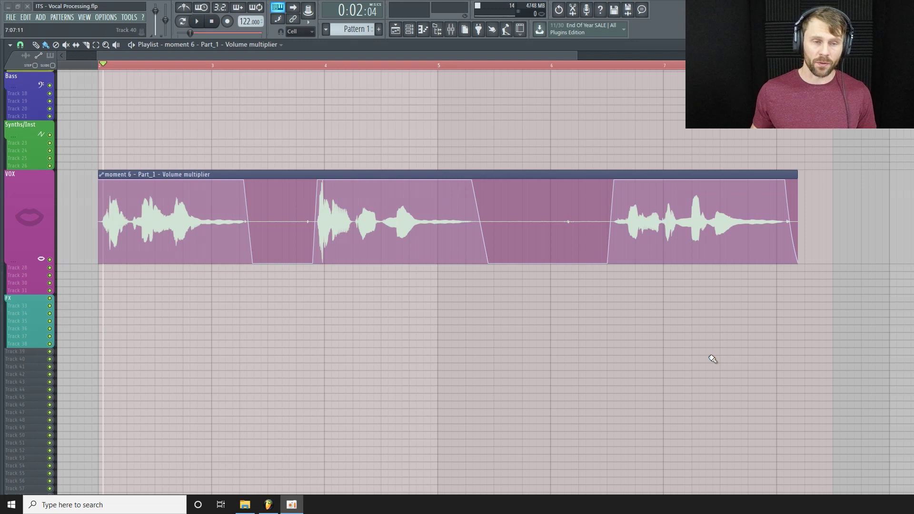
# Play the unprocessed vocal clip, stop playback, and return the playhead to the start of bar 2
pyautogui.click(205, 23)
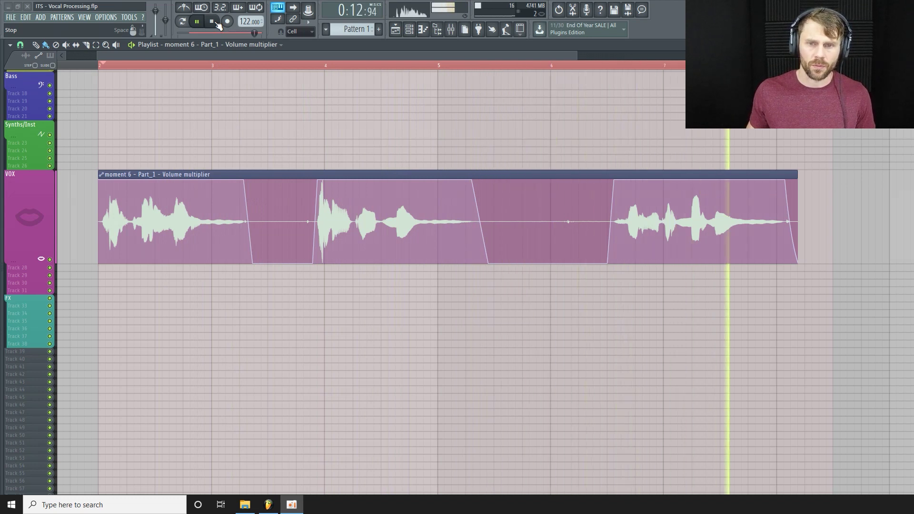
pyautogui.click(215, 22)
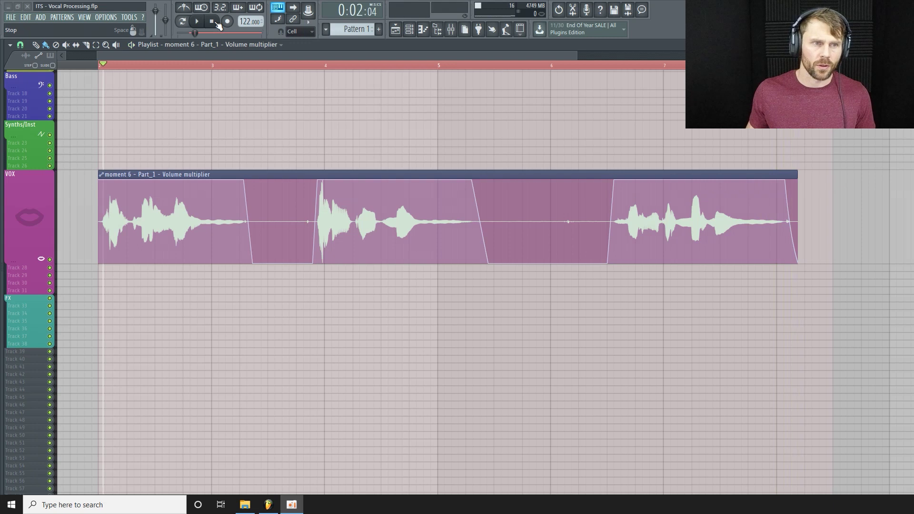
pyautogui.click(111, 68)
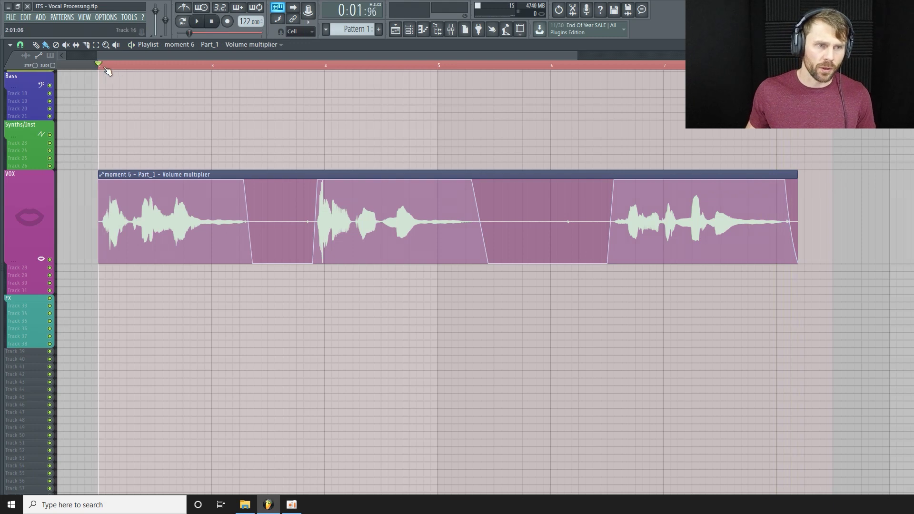
# Load Fruity parametric EQ 2 into the first effect slot of the VOCAL mixer track
pyautogui.click(456, 30)
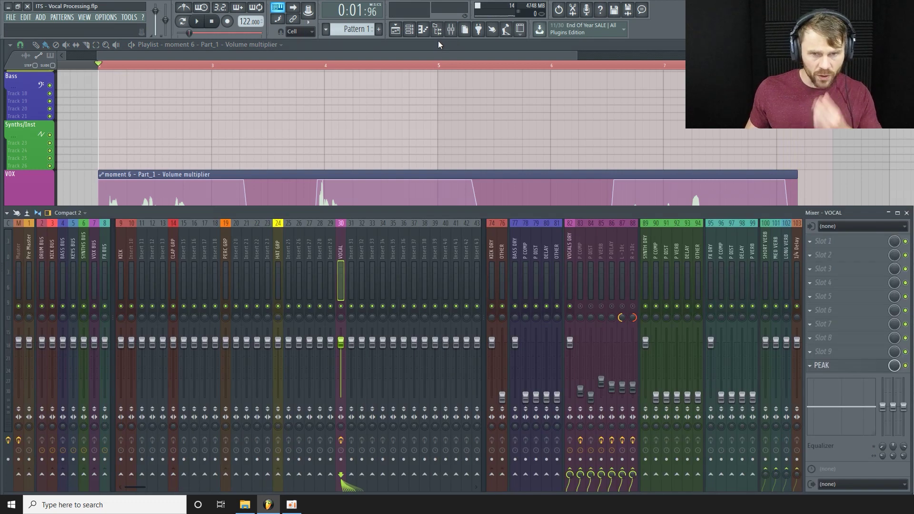
pyautogui.click(836, 240)
pyautogui.click(502, 305)
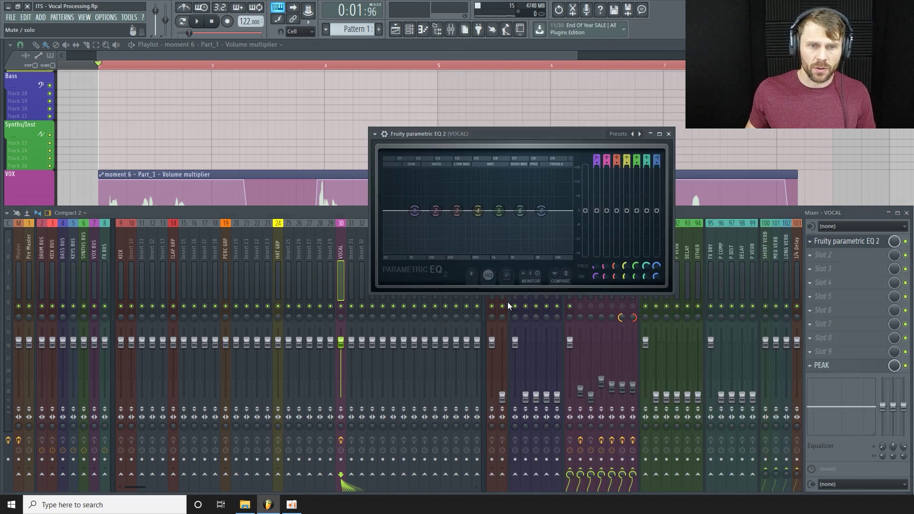
# Hide the mixer and enlarge the EQ window over the playlist, keeping the first vocal phrase visible
pyautogui.moveTo(439, 136); pyautogui.dragTo(291, 133)
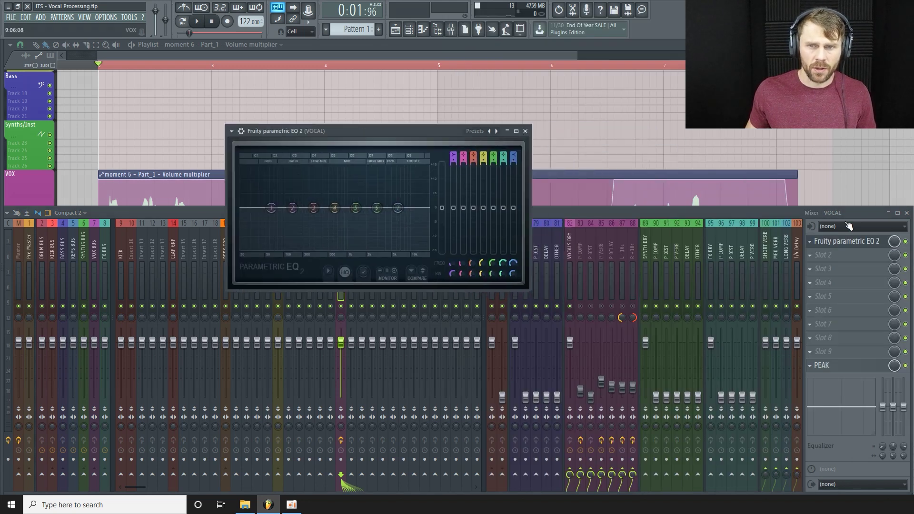
pyautogui.click(907, 213)
pyautogui.moveTo(398, 135); pyautogui.dragTo(425, 139)
pyautogui.moveTo(559, 300); pyautogui.dragTo(741, 407)
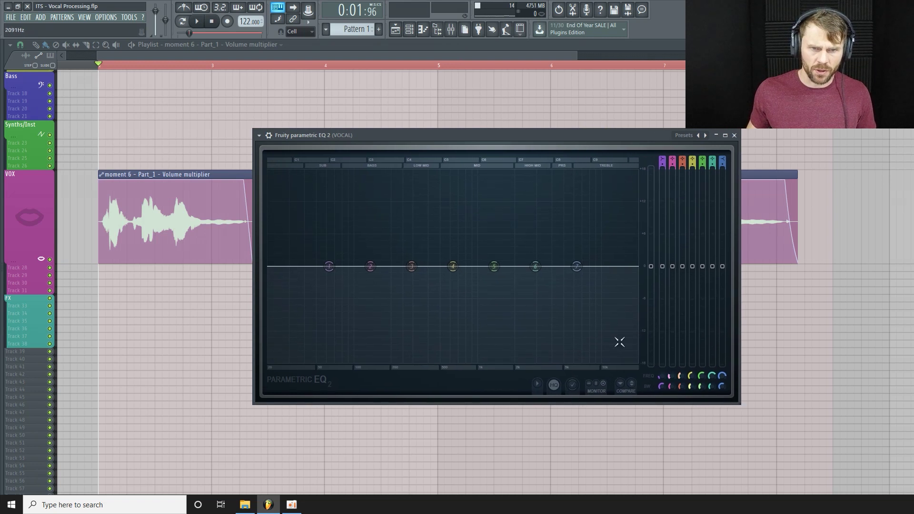
pyautogui.moveTo(456, 136); pyautogui.dragTo(470, 129)
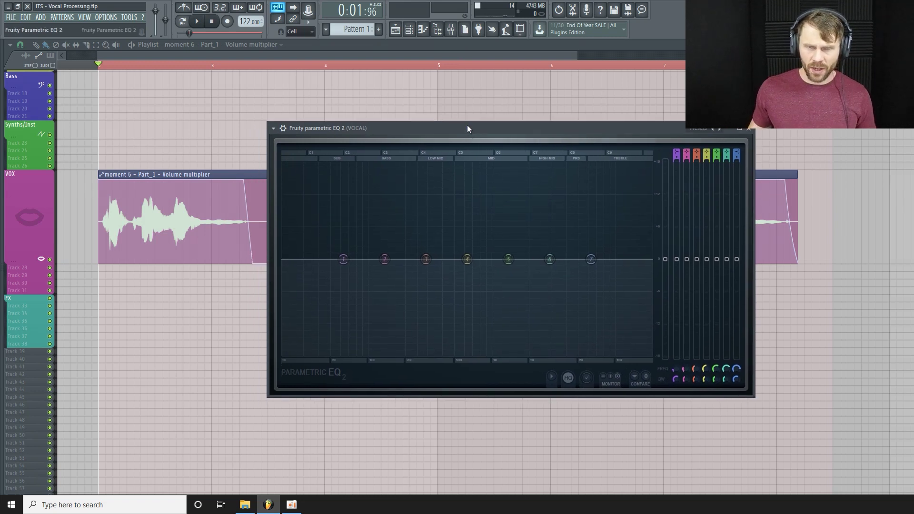
# Check the vocal's spectrum in playback, make EQ band 1 a high-pass filter with Steep 4 order, and raise its cutoff frequency
pyautogui.press('space')
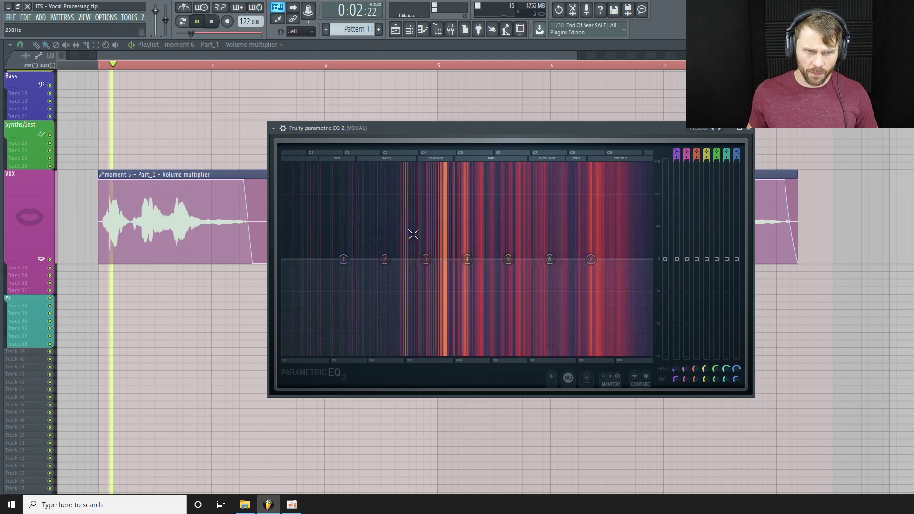
pyautogui.press('space')
pyautogui.rightClick(344, 260)
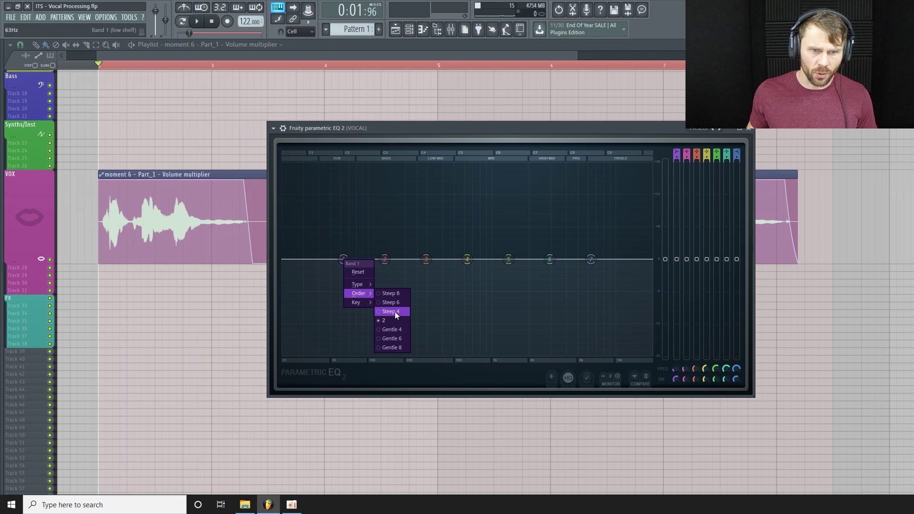
pyautogui.moveTo(361, 287)
pyautogui.click(400, 312)
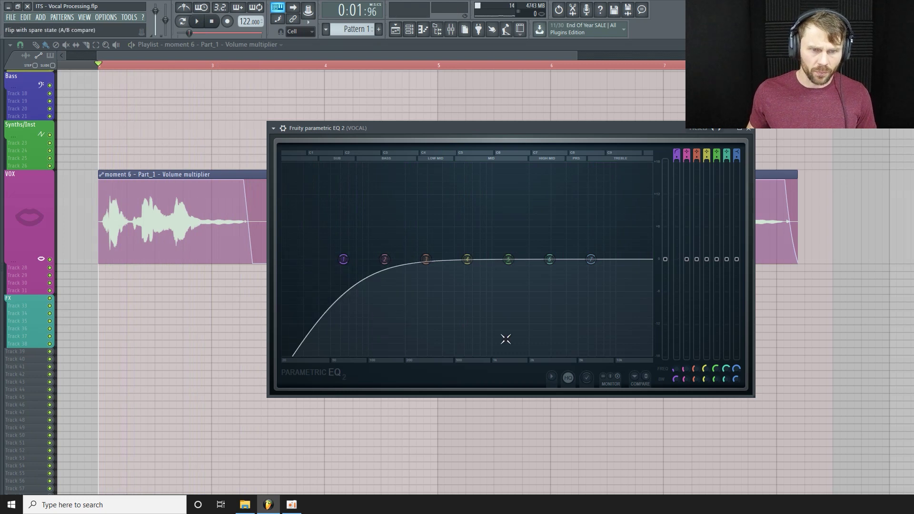
pyautogui.moveTo(675, 371)
pyautogui.mouseDown()
pyautogui.moveTo(676, 363)
pyautogui.moveTo(676, 372)
pyautogui.mouseUp()
pyautogui.press('space')
pyautogui.press('space')
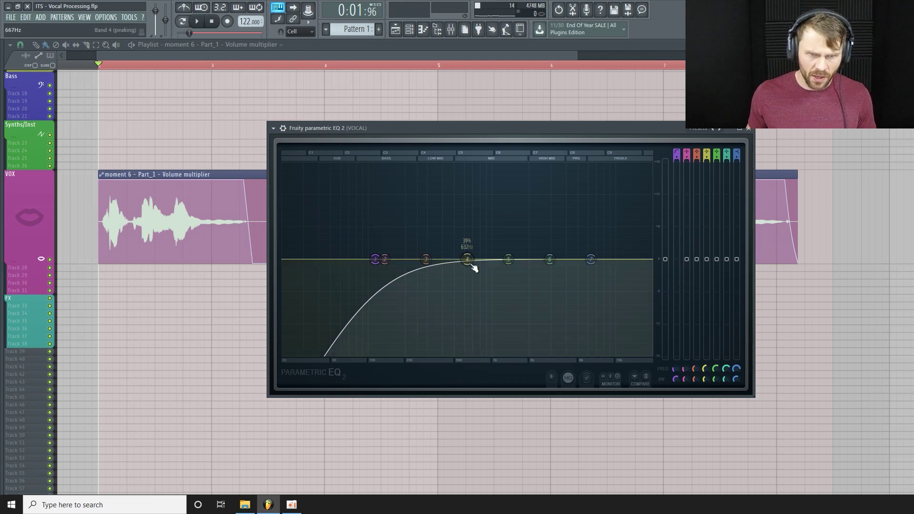
# Boost EQ band 4 by about 8.2 dB, narrow it to 16%, and sweep it to 375 Hz during playback
pyautogui.moveTo(467, 261); pyautogui.dragTo(469, 230)
pyautogui.moveTo(708, 380); pyautogui.dragTo(708, 402)
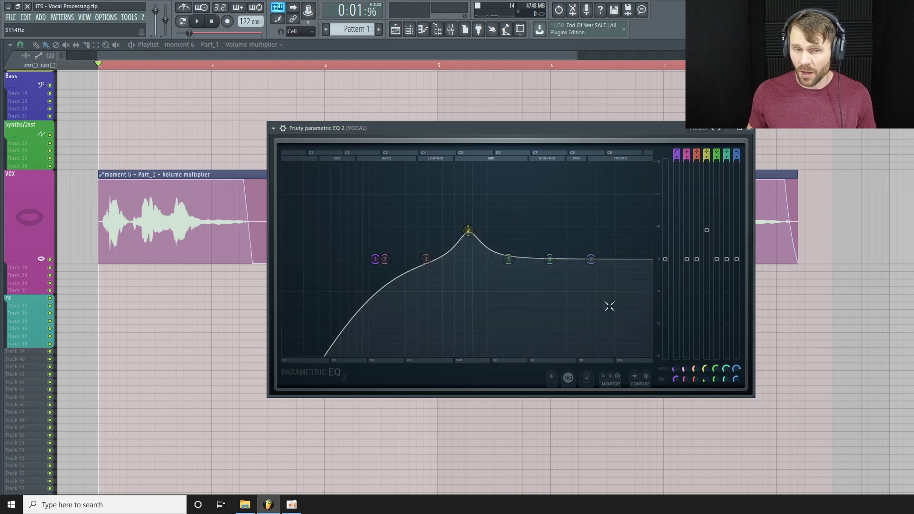
pyautogui.moveTo(707, 230); pyautogui.dragTo(707, 220)
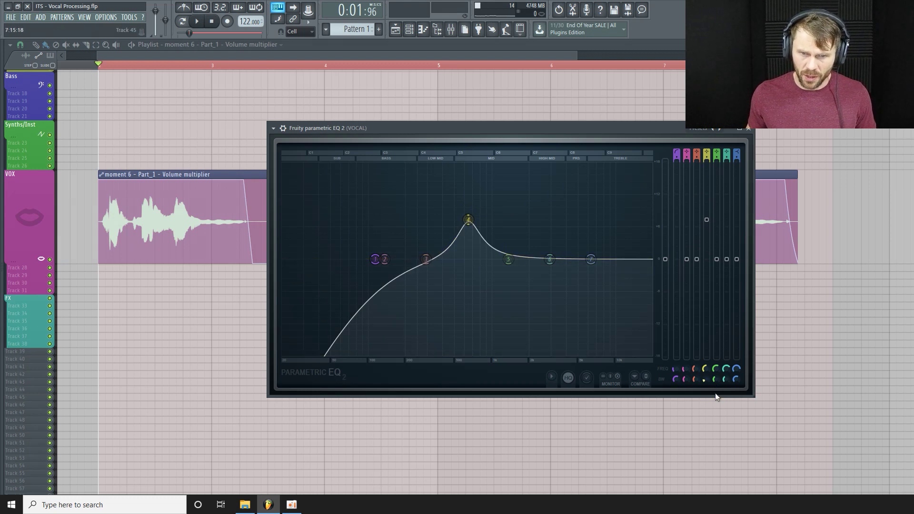
pyautogui.moveTo(705, 369); pyautogui.dragTo(705, 374)
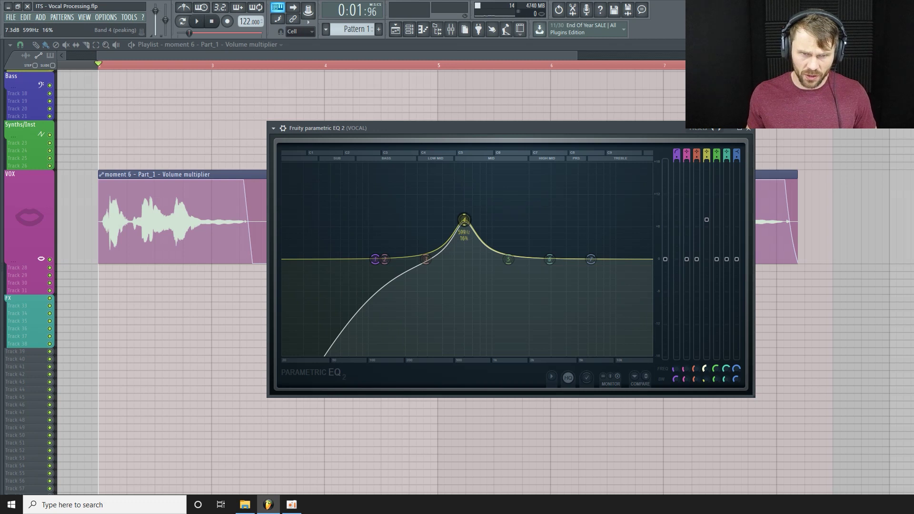
pyautogui.press('space')
pyautogui.moveTo(706, 374); pyautogui.dragTo(706, 393)
pyautogui.moveTo(707, 220); pyautogui.dragTo(707, 214)
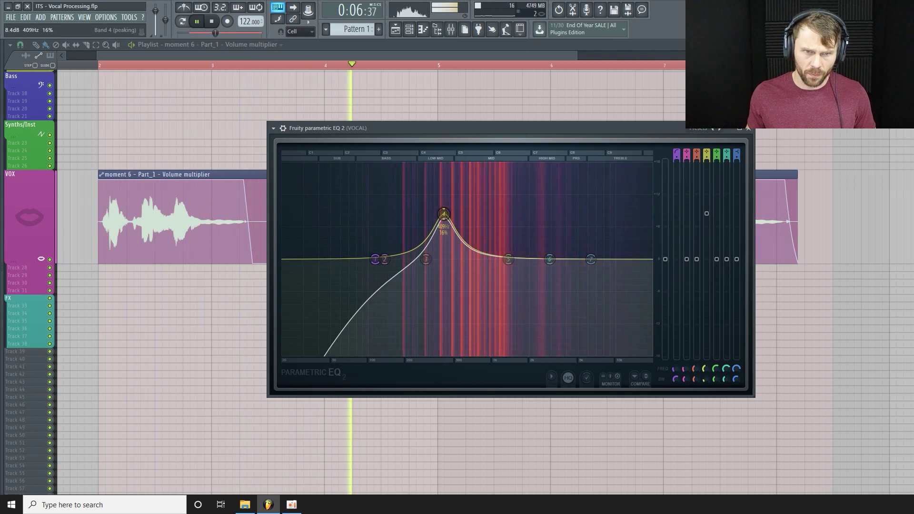
pyautogui.moveTo(444, 215)
pyautogui.mouseDown()
pyautogui.moveTo(428, 215)
pyautogui.moveTo(440, 216)
pyautogui.mouseUp()
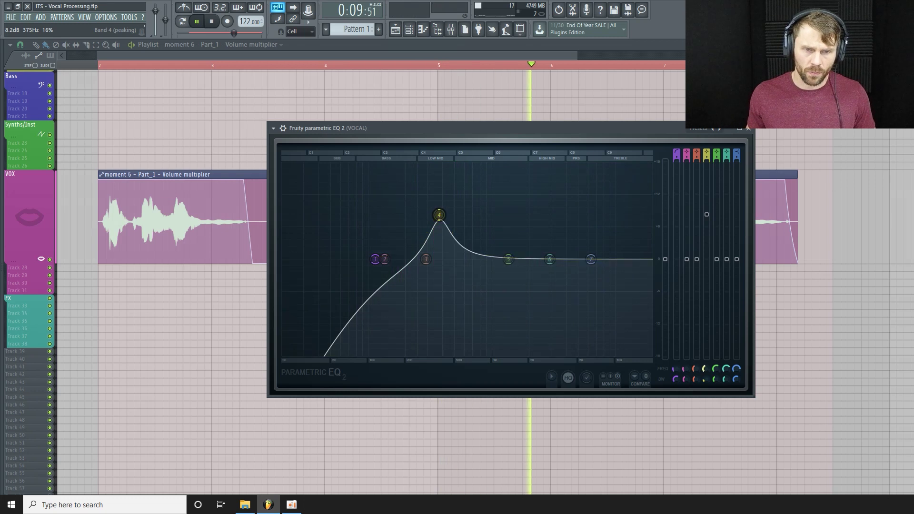
# Turn band 4 into a 2.0 dB cut at 375 Hz and narrow its bandwidth to 5%
pyautogui.moveTo(707, 214); pyautogui.dragTo(707, 270)
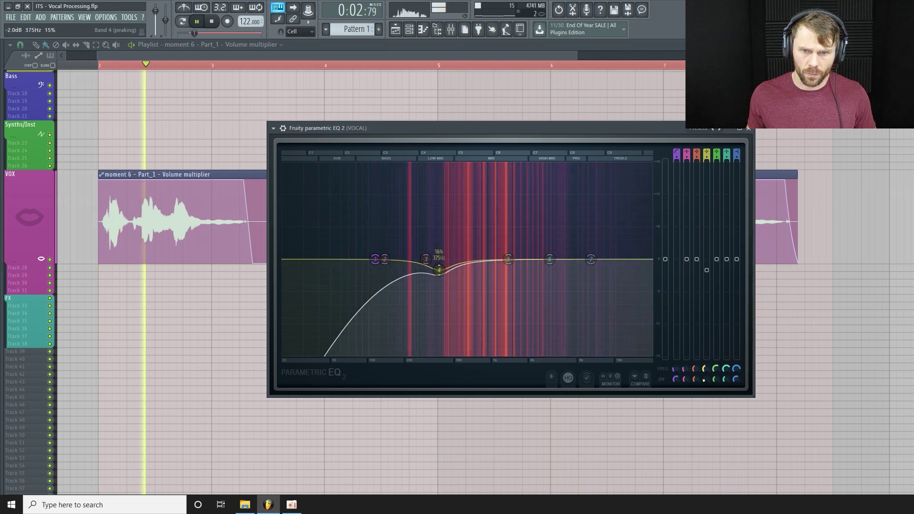
pyautogui.scroll(-4, 439, 269)
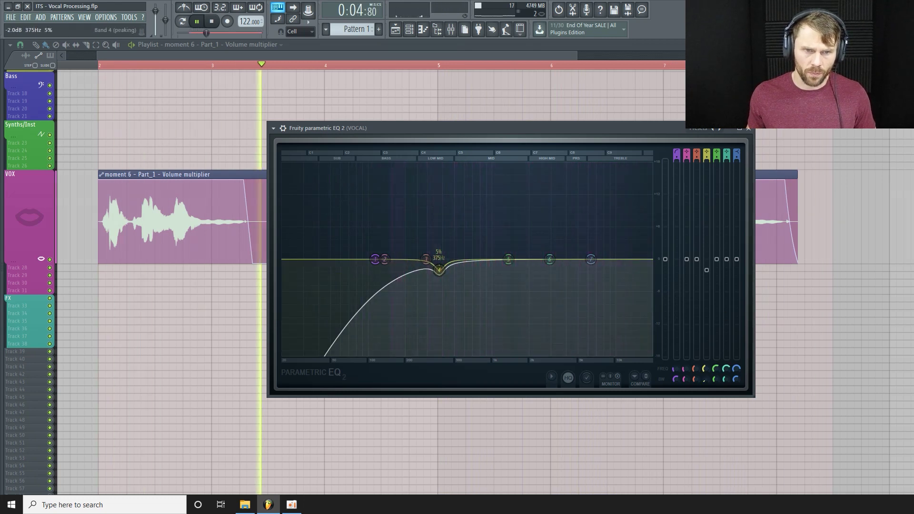
pyautogui.moveTo(439, 270); pyautogui.dragTo(439, 269)
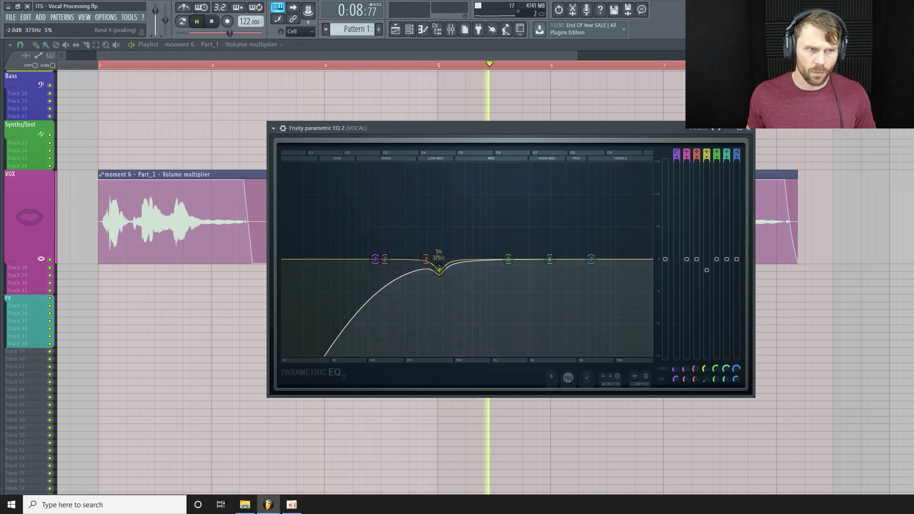
# Add a gentle 1.7 dB boost with EQ band 5 at 1514 Hz and set its bandwidth to 38%
pyautogui.moveTo(508, 260); pyautogui.dragTo(514, 232)
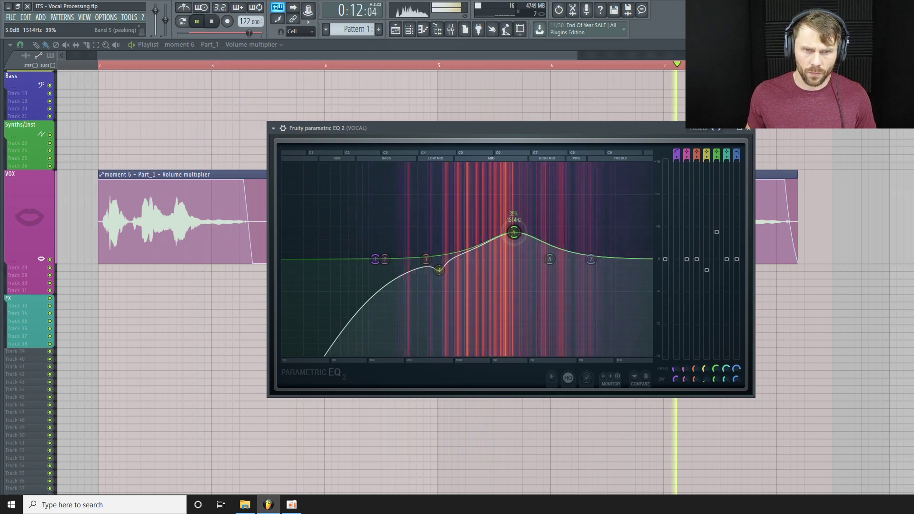
pyautogui.moveTo(717, 232); pyautogui.dragTo(717, 250)
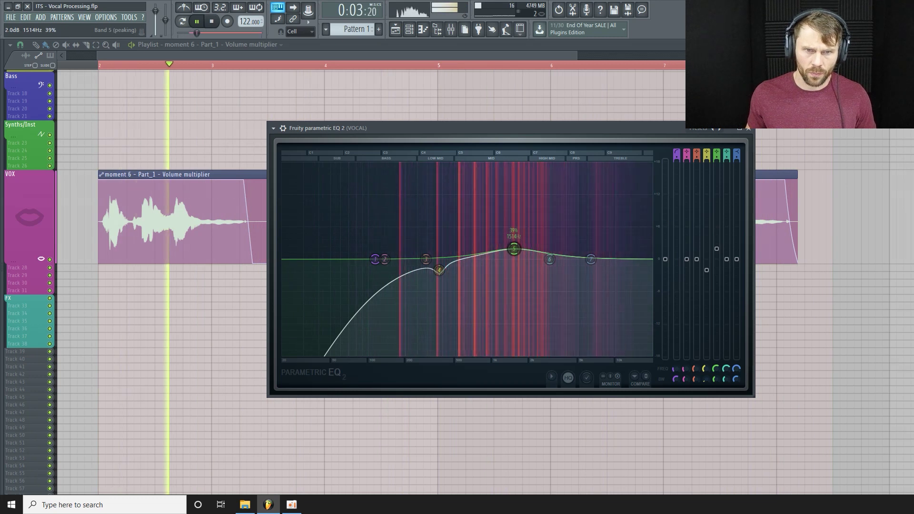
pyautogui.moveTo(717, 250); pyautogui.dragTo(717, 250)
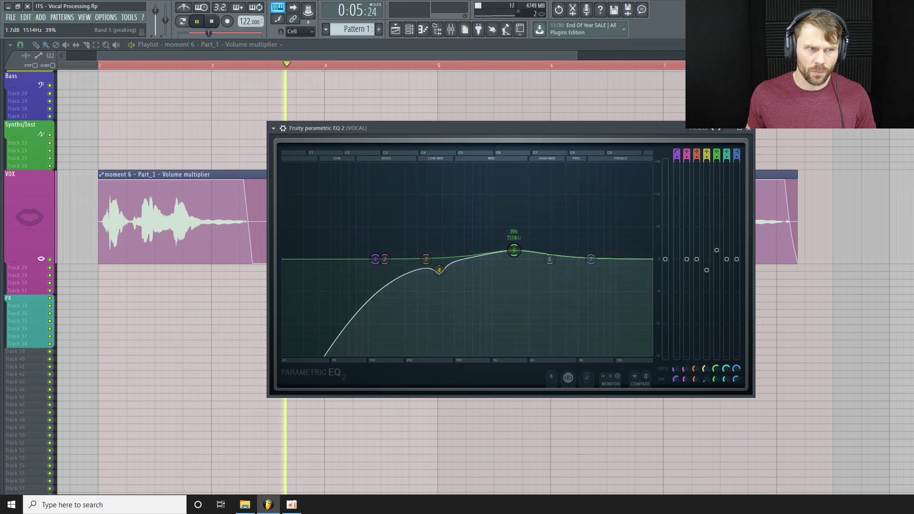
pyautogui.scroll(-3, 514, 250)
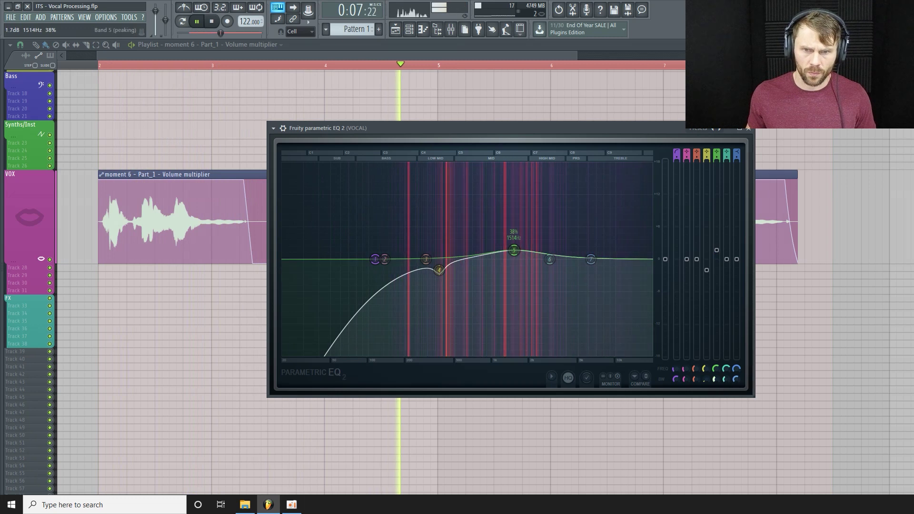
# Shape EQ band 6 into a gentle boost in the uppermost treble, adjust its bandwidth, and stop playback
pyautogui.moveTo(550, 259); pyautogui.dragTo(600, 222)
pyautogui.scroll(-5, 600, 223)
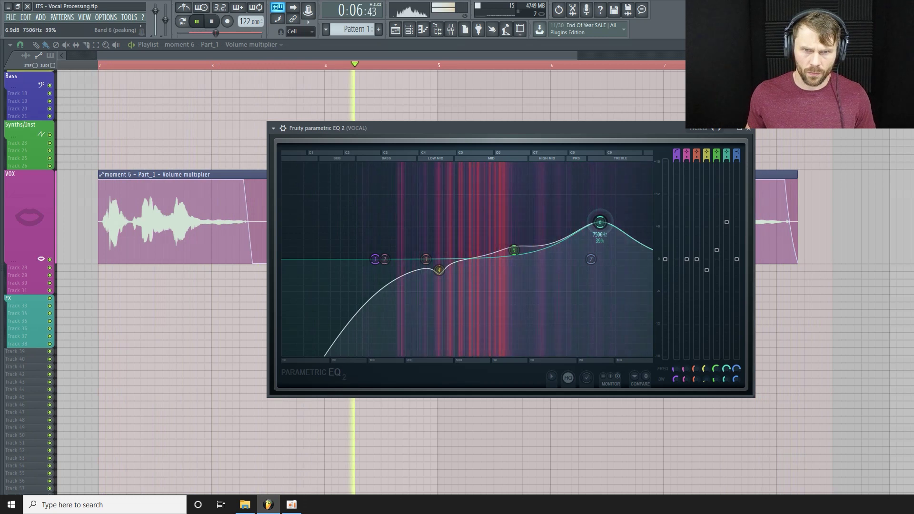
pyautogui.scroll(-2, 600, 222)
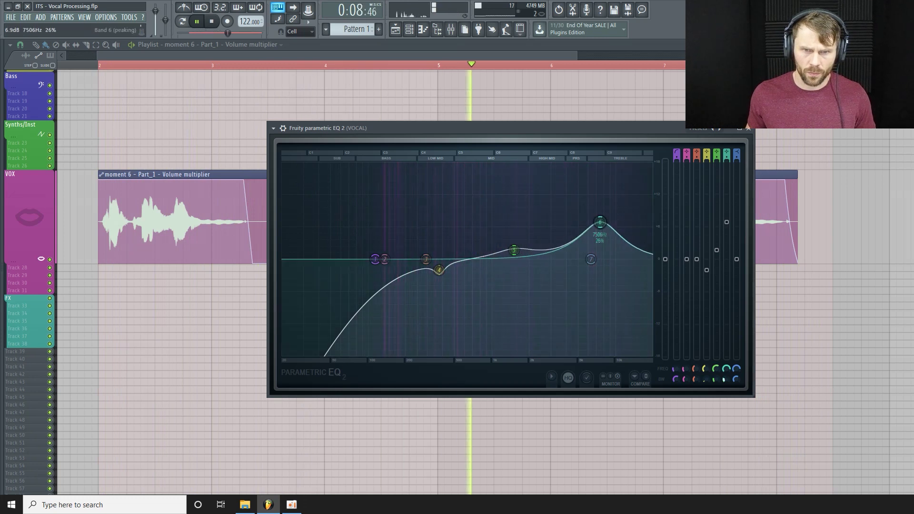
pyautogui.moveTo(600, 222); pyautogui.dragTo(634, 248)
pyautogui.moveTo(724, 384); pyautogui.dragTo(725, 380)
pyautogui.press('space')
# Shrink the parametric EQ window back to a compact size and close it
pyautogui.moveTo(597, 132); pyautogui.dragTo(536, 123)
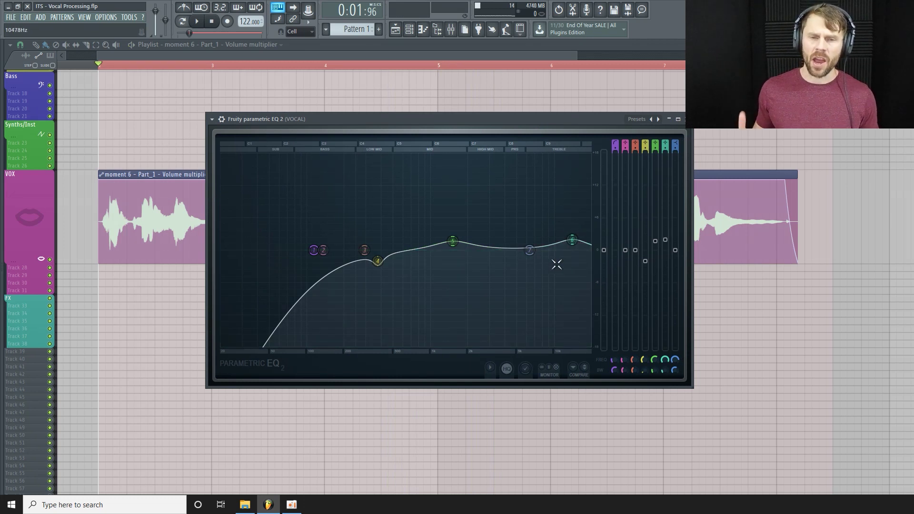
pyautogui.moveTo(690, 388); pyautogui.dragTo(512, 279)
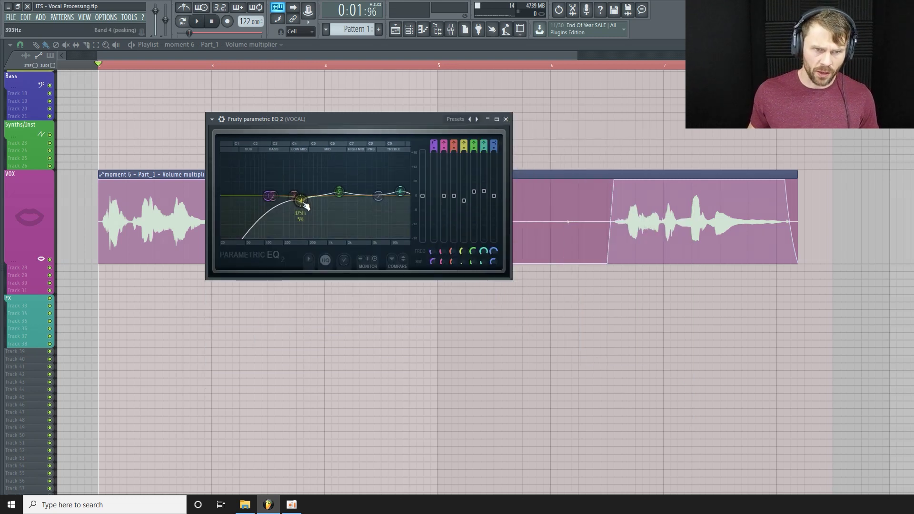
pyautogui.click(506, 120)
# Play back the equalized vocal with the mixer open, check the waveform in the playlist, and close the mixer
pyautogui.click(451, 30)
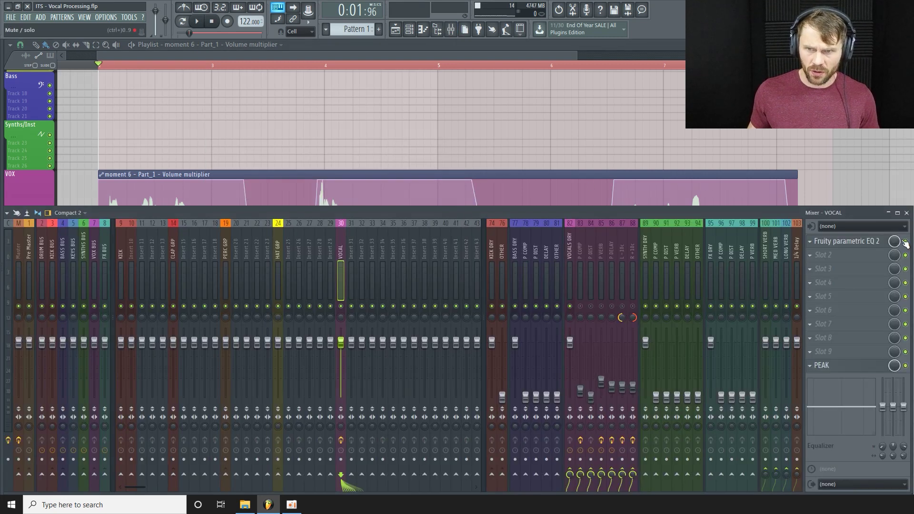
pyautogui.press('space')
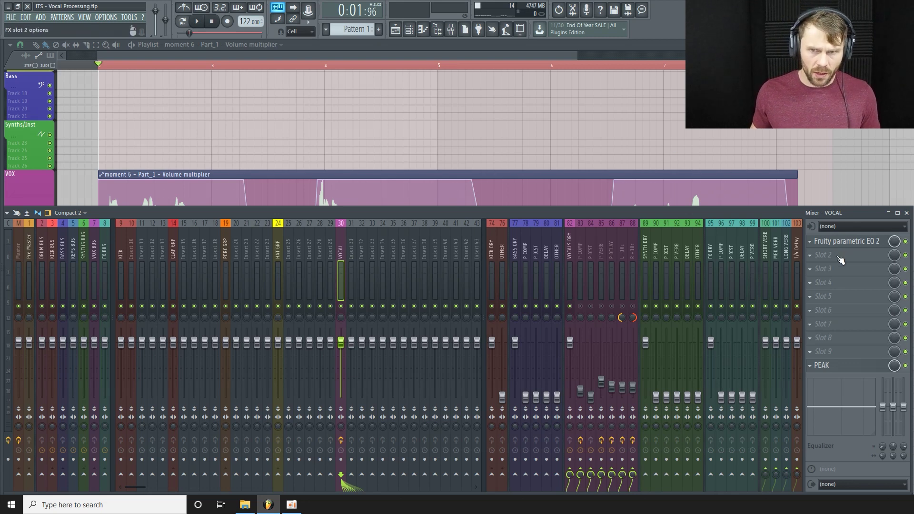
pyautogui.scroll(-2, 762, 152)
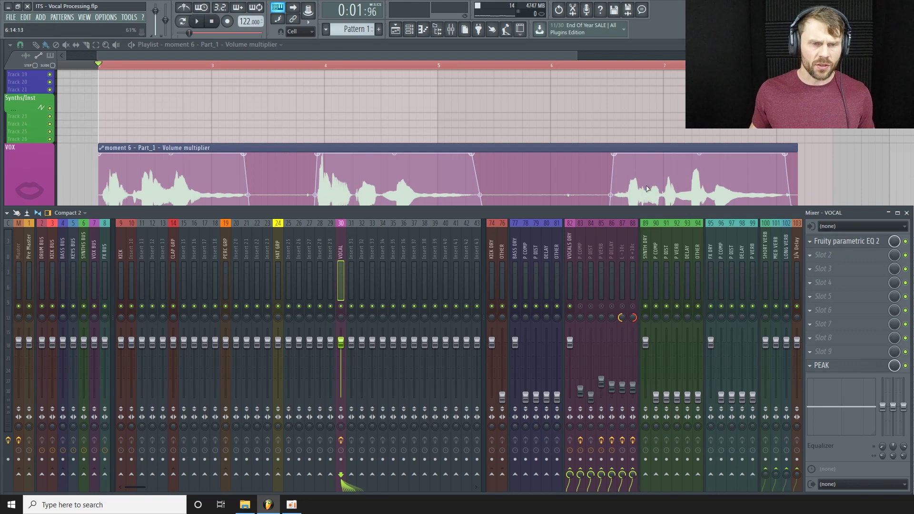
pyautogui.click(908, 214)
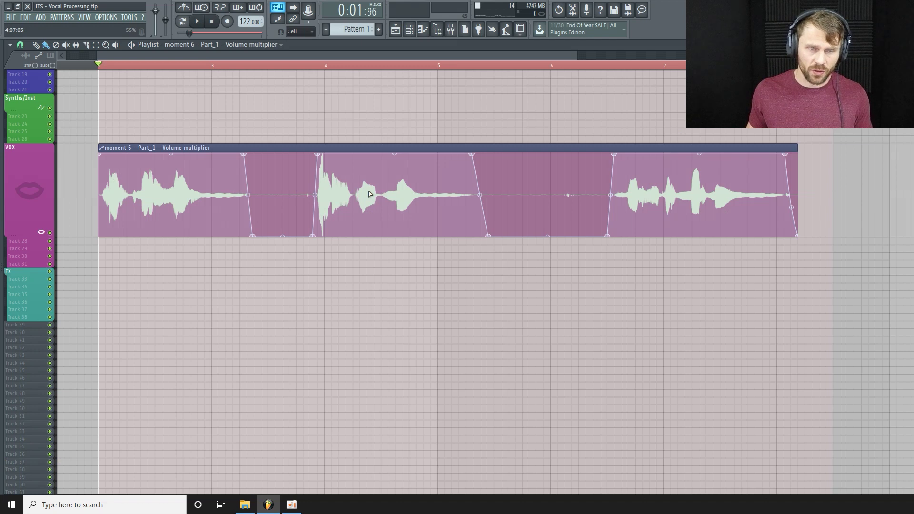
# Load UAD Teletronix LA-2A Legacy into VOCAL's second effect slot, hide the mixer, and place the compressor below the vocal clip
pyautogui.click(451, 30)
pyautogui.click(837, 259)
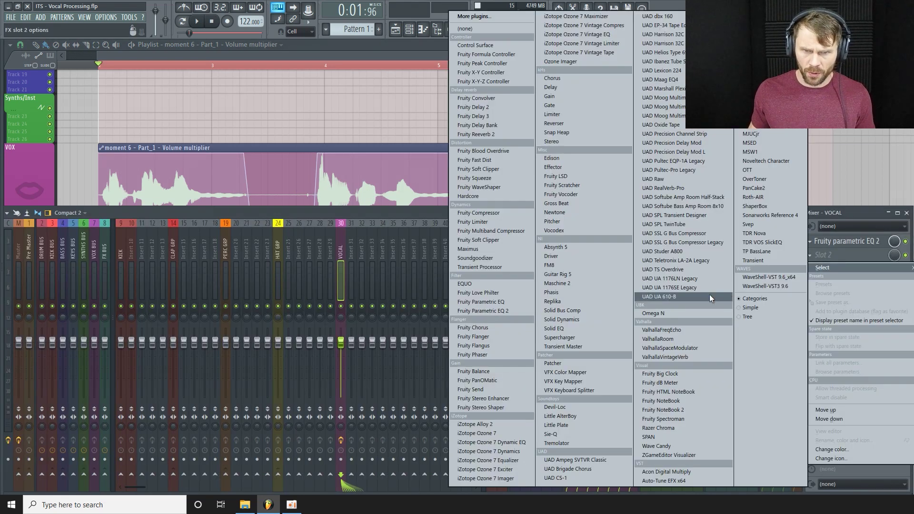
pyautogui.click(708, 261)
pyautogui.moveTo(327, 182); pyautogui.dragTo(293, 170)
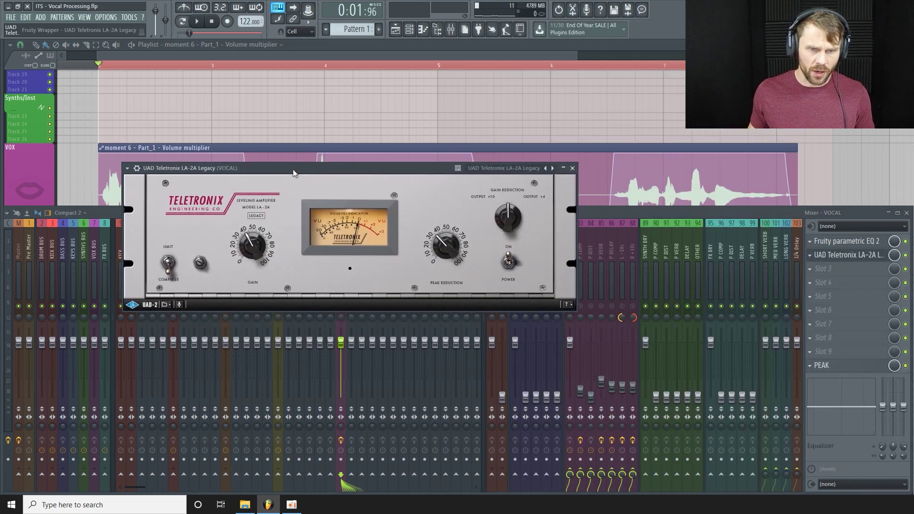
pyautogui.click(907, 213)
pyautogui.moveTo(389, 166); pyautogui.dragTo(493, 250)
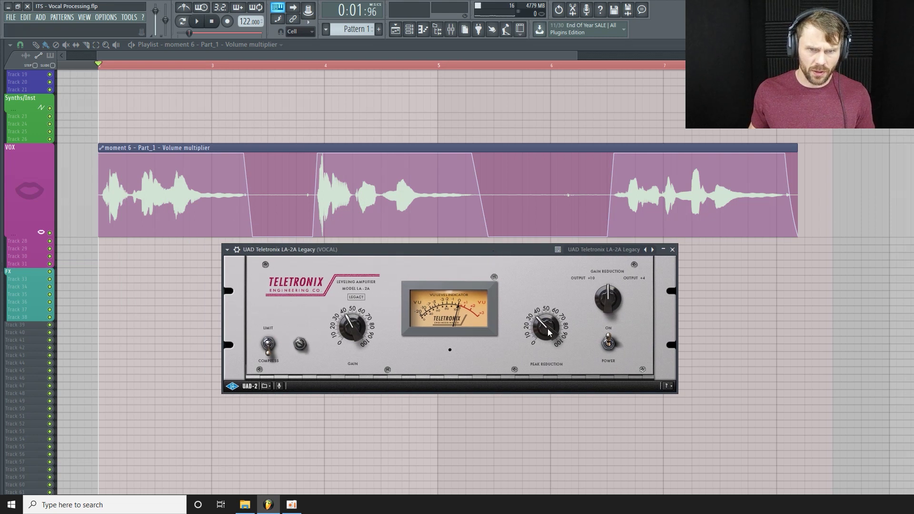
# Set the LA-2A's peak reduction to 50 while the vocal plays, then stop playback
pyautogui.press('space')
pyautogui.moveTo(546, 329); pyautogui.dragTo(547, 318)
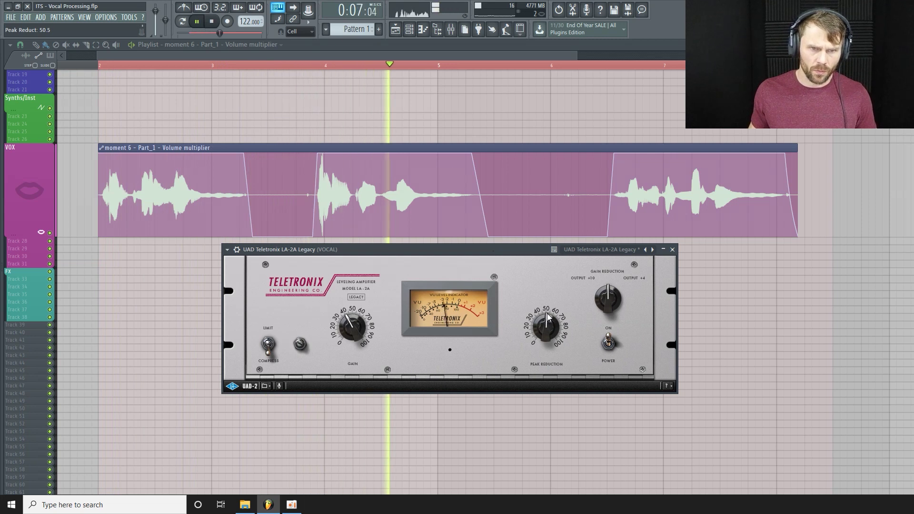
pyautogui.moveTo(547, 317); pyautogui.dragTo(548, 319)
pyautogui.scroll(1, 549, 319)
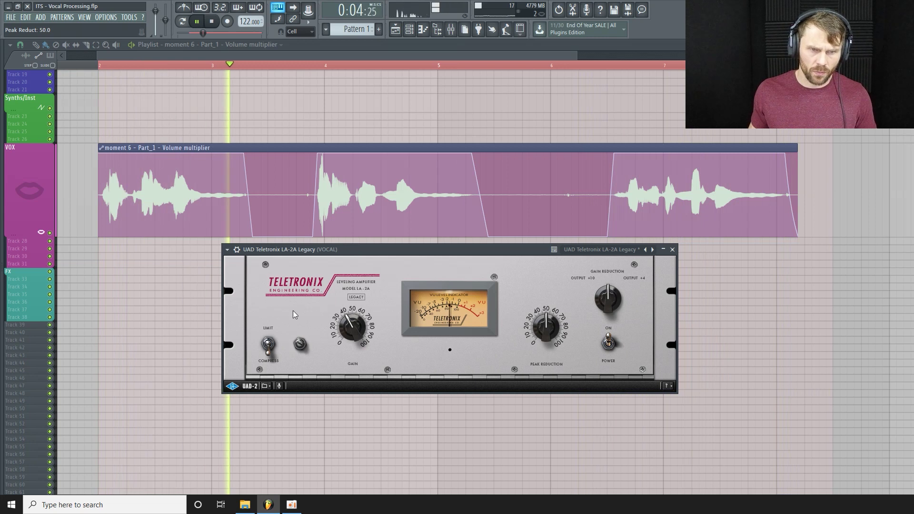
pyautogui.press('space')
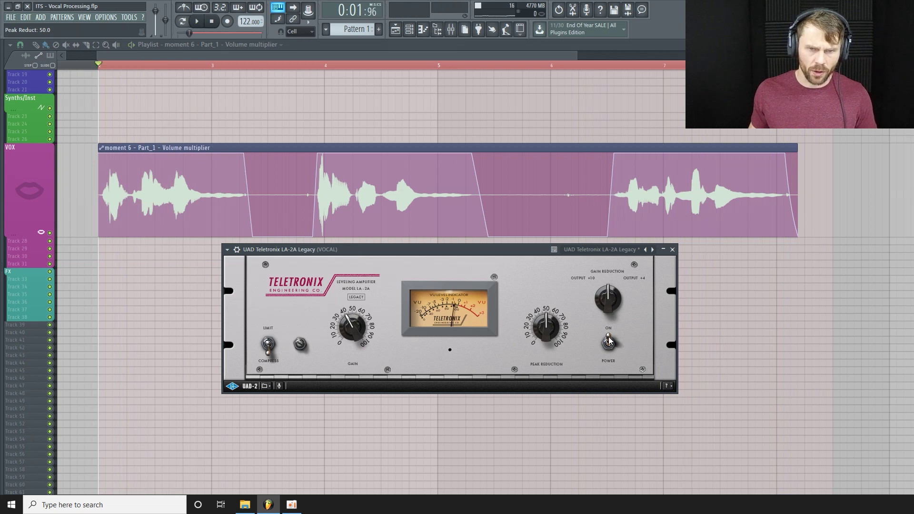
# Play the vocal with the LA-2A powered on and off to compare, and leave the power on
pyautogui.press('space')
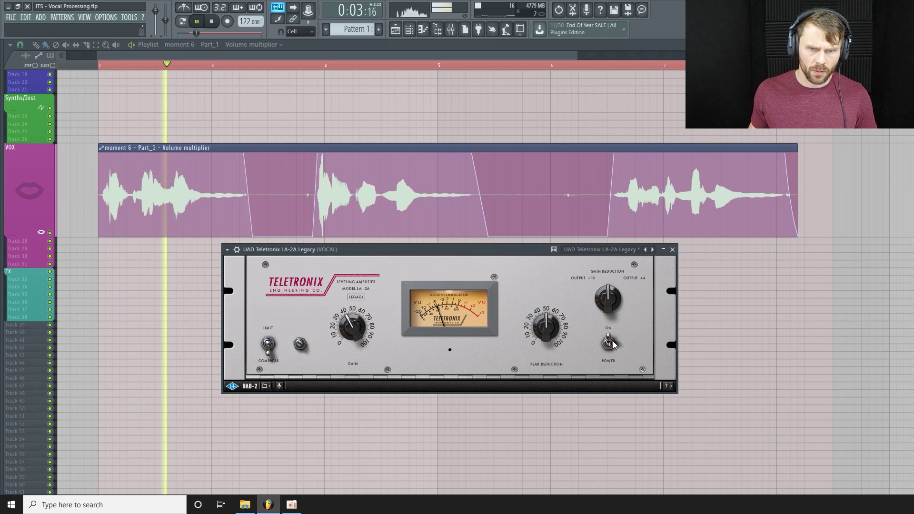
pyautogui.click(610, 343)
pyautogui.press('space')
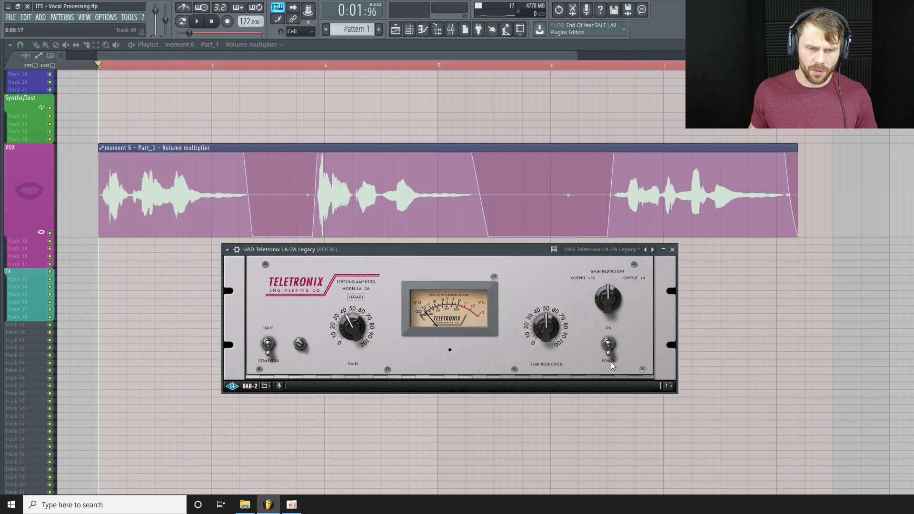
pyautogui.press('space')
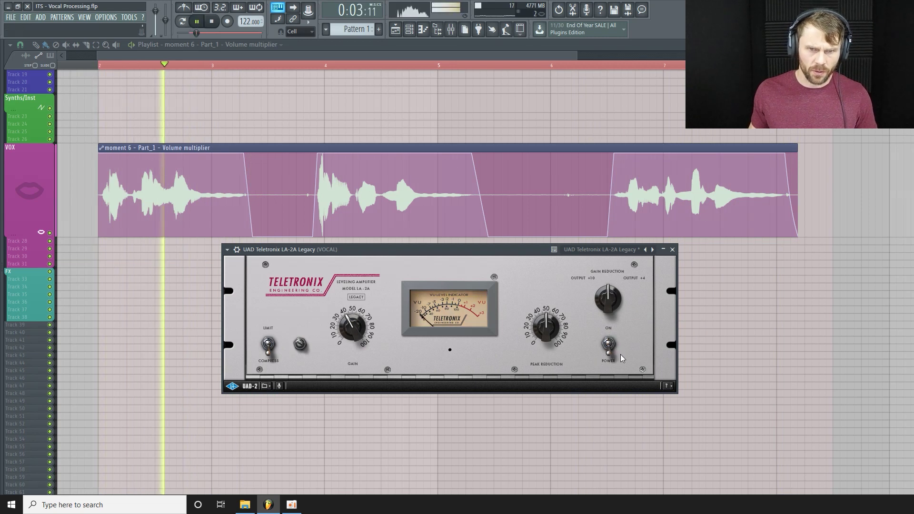
pyautogui.click(609, 347)
# Raise the LA-2A's gain slightly, compare the vocal with the compressor off and on, and close its window
pyautogui.press('space')
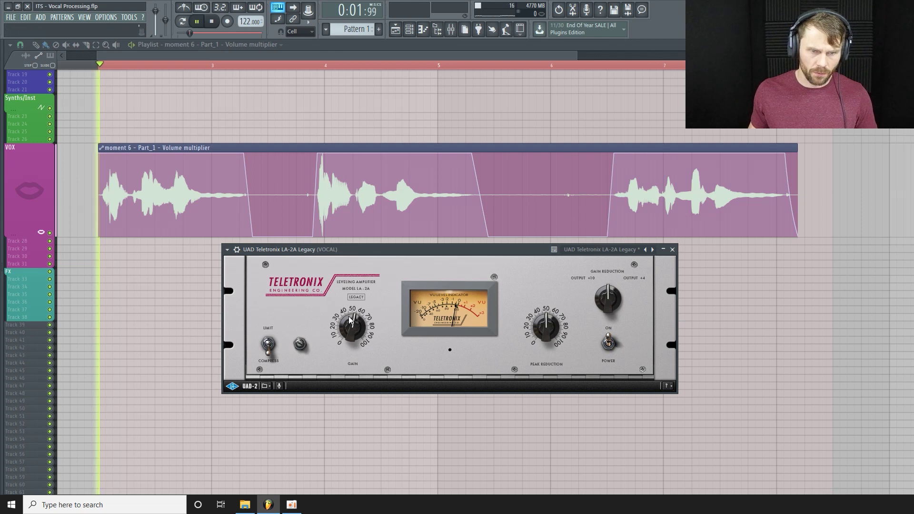
pyautogui.press('space')
pyautogui.click(608, 341)
pyautogui.press('space')
pyautogui.press('space')
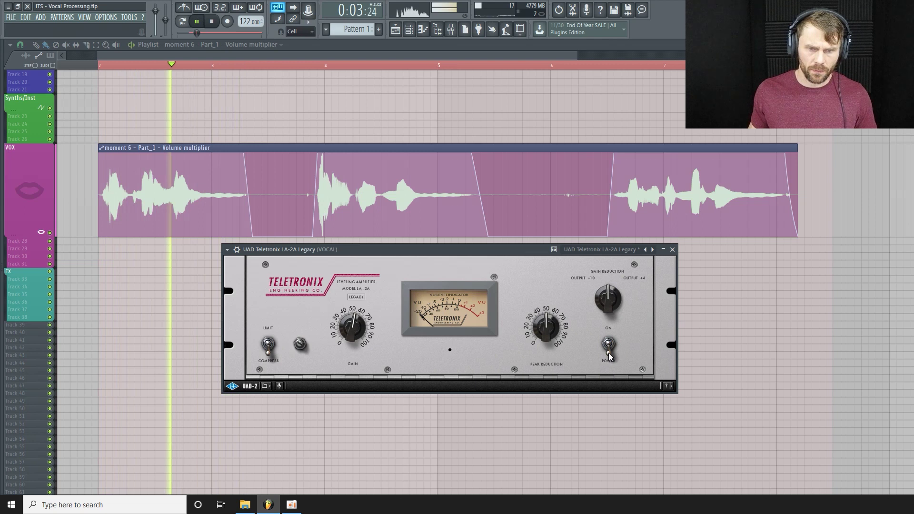
pyautogui.click(609, 353)
pyautogui.press('space')
pyautogui.press('space')
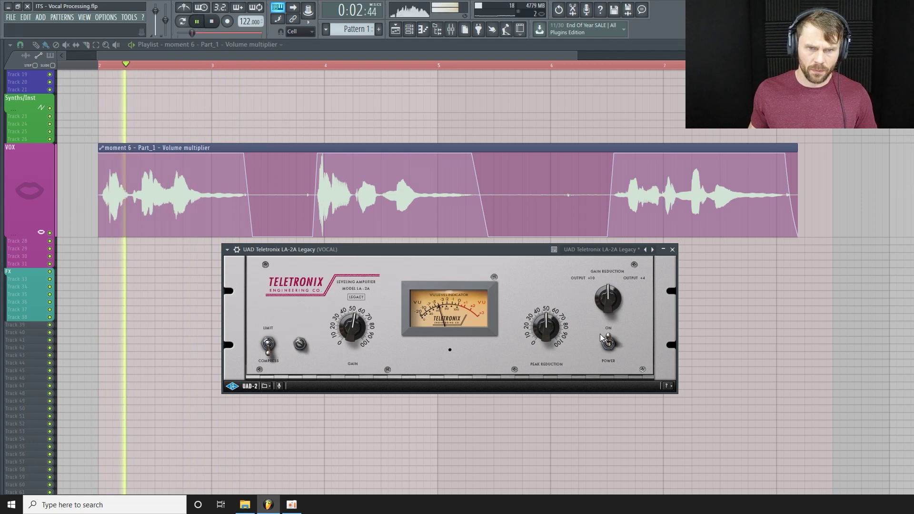
pyautogui.press('space')
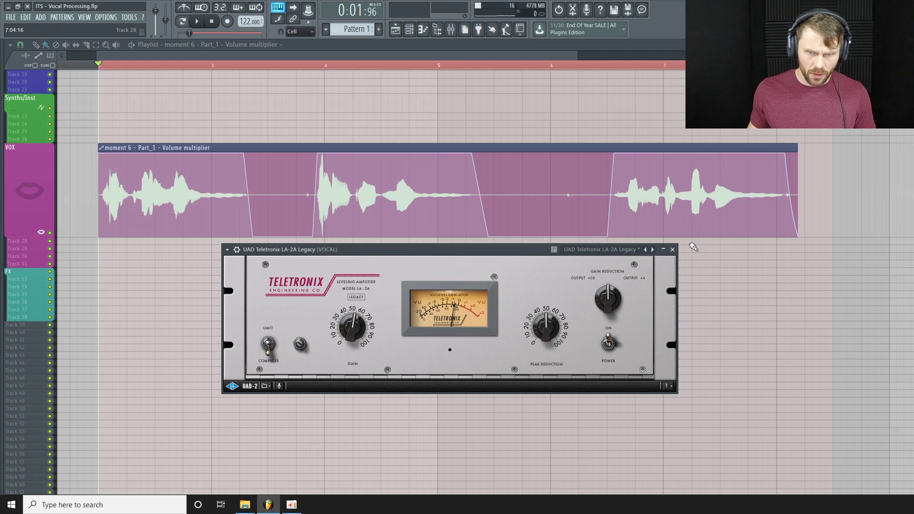
pyautogui.click(672, 250)
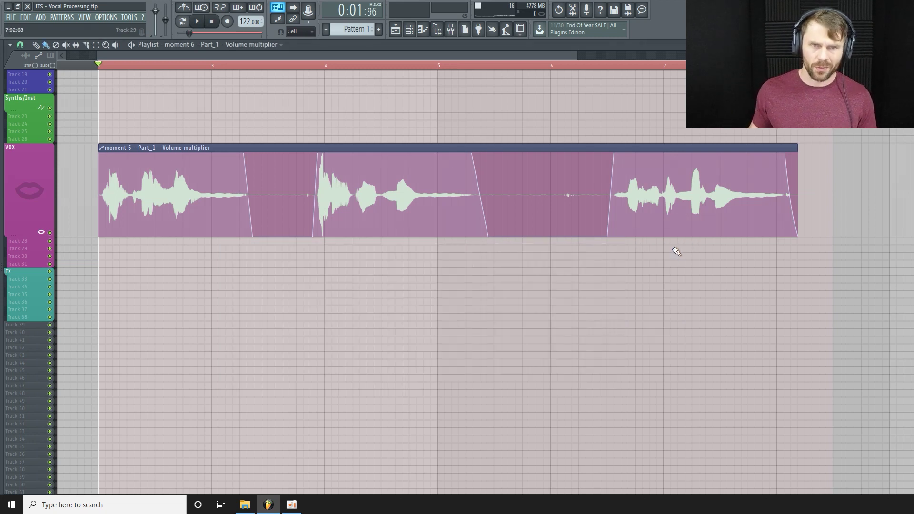
# Load UAD UA 1176LN Legacy into the VOCAL track's third effect slot and place its window over the mixer
pyautogui.click(451, 29)
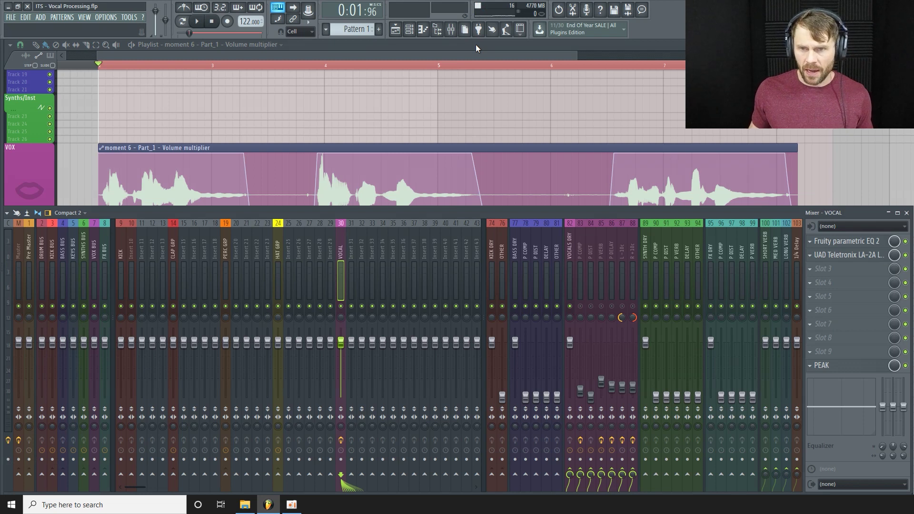
pyautogui.click(842, 271)
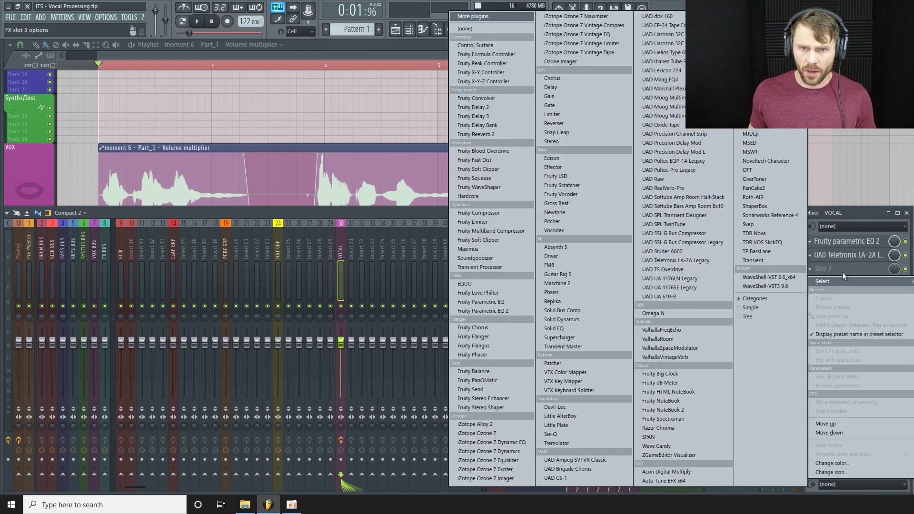
pyautogui.click(706, 278)
pyautogui.moveTo(432, 237); pyautogui.dragTo(368, 266)
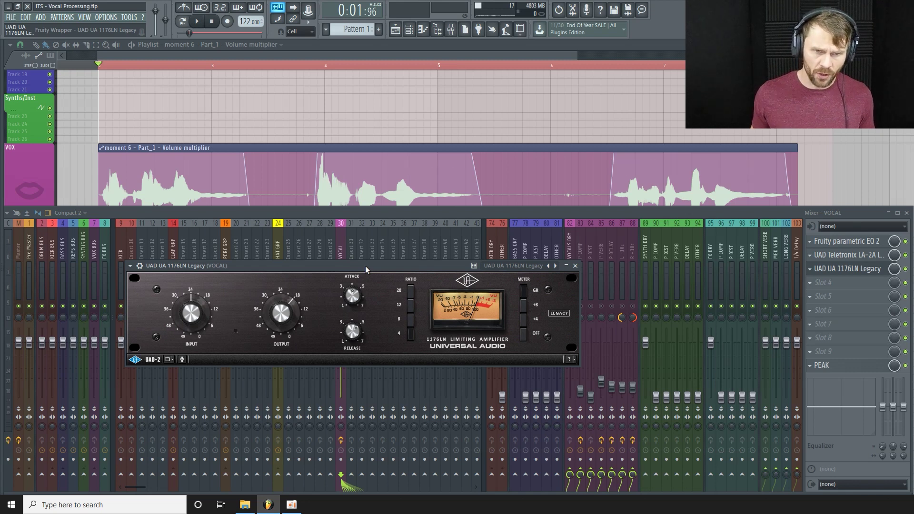
# Load the Gentle Vocal Comp preset in the 1176LN and reposition the compressor's window
pyautogui.click(130, 266)
pyautogui.moveTo(171, 293)
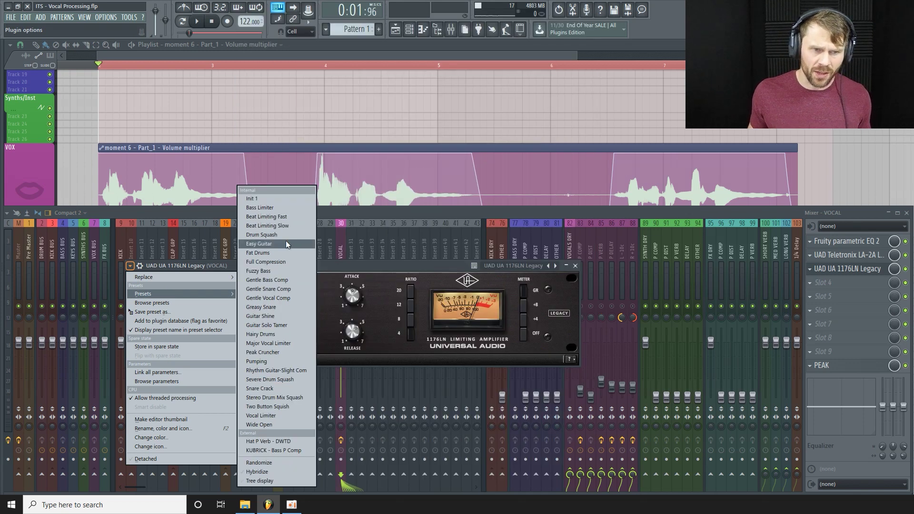
pyautogui.click(291, 299)
pyautogui.moveTo(373, 270); pyautogui.dragTo(380, 252)
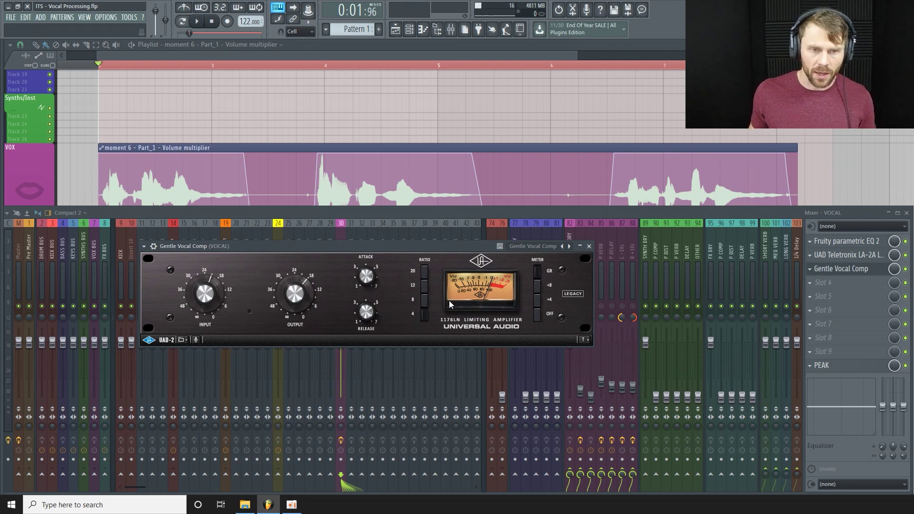
# Set the 1176LN's input to about -31.3 dB and its output to -12 dB while auditioning the vocal
pyautogui.moveTo(192, 295); pyautogui.dragTo(193, 294)
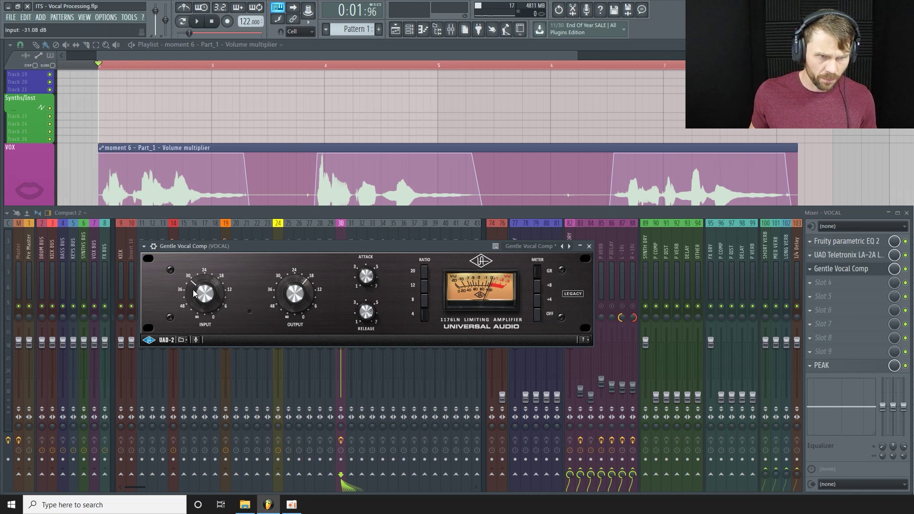
pyautogui.press('space')
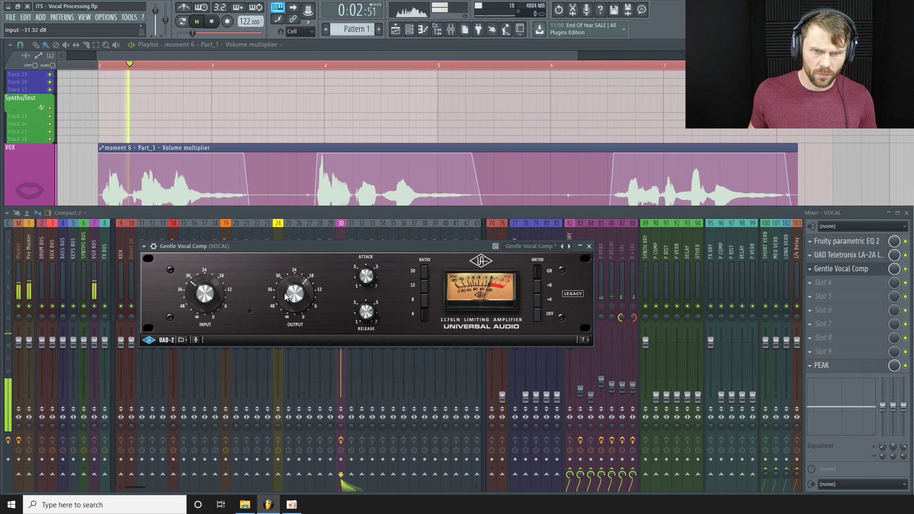
pyautogui.moveTo(286, 297); pyautogui.dragTo(300, 282)
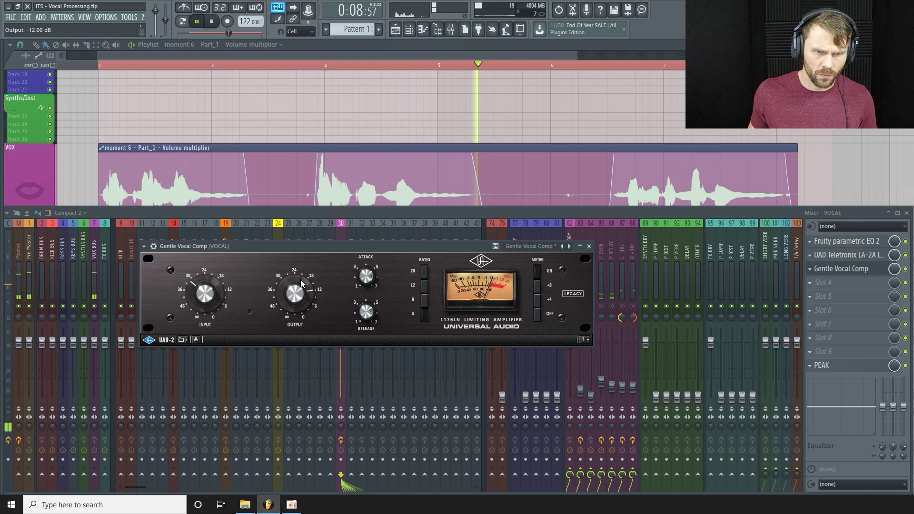
pyautogui.press('space')
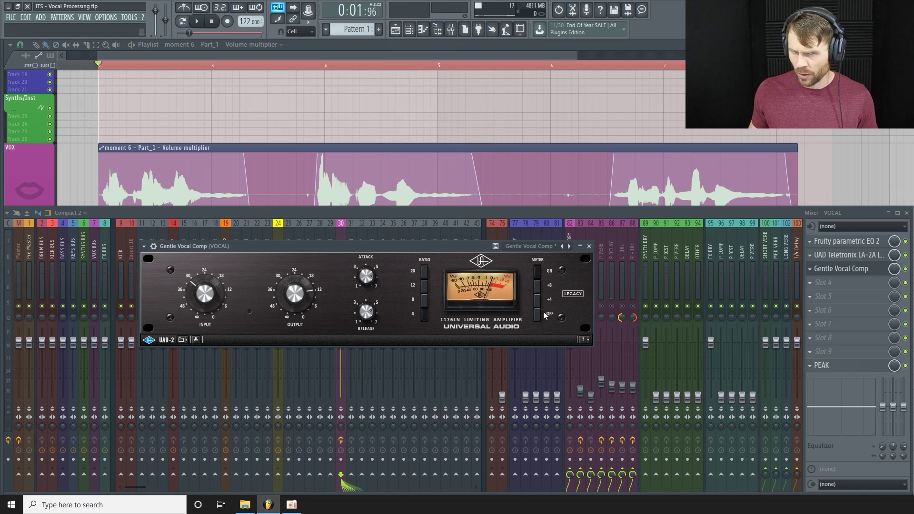
# Play the vocal while alternating the 1176LN's meter between OFF and GR to compare bypassed and compressed sound, ending on GR
pyautogui.press('space')
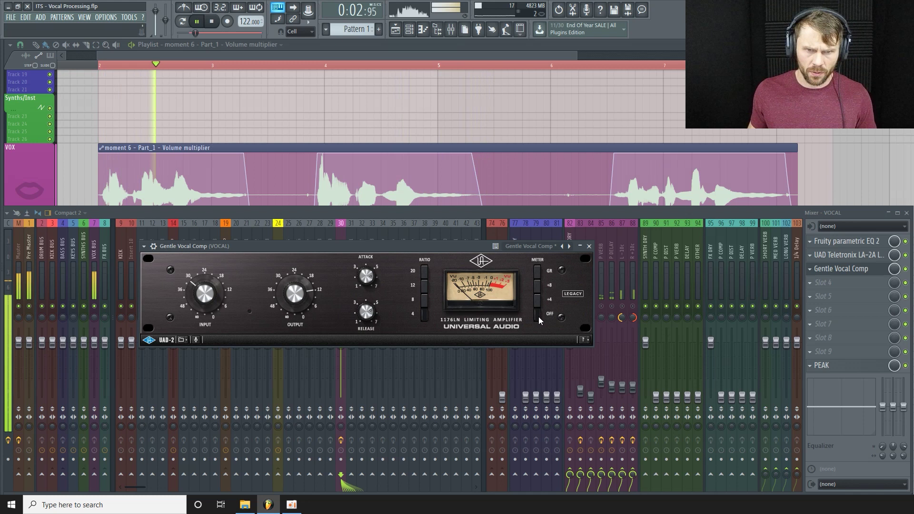
pyautogui.press('space')
pyautogui.press('space')
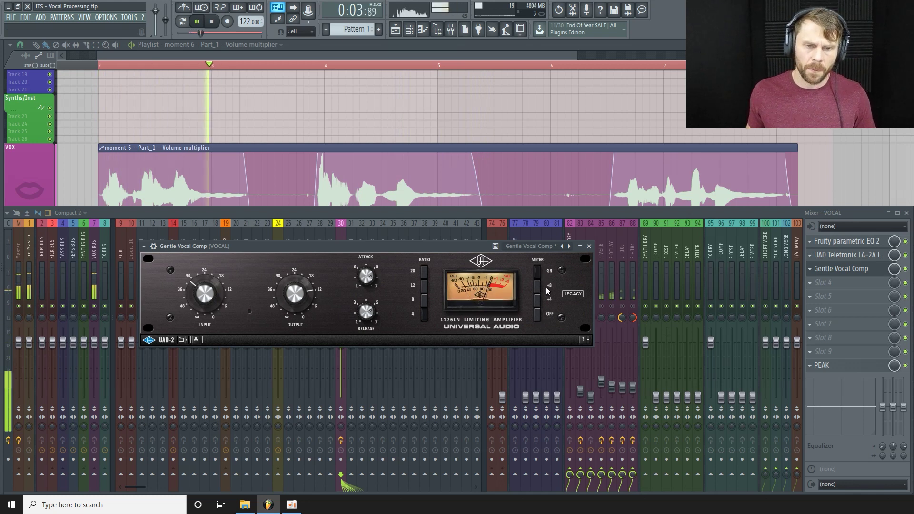
pyautogui.press('space')
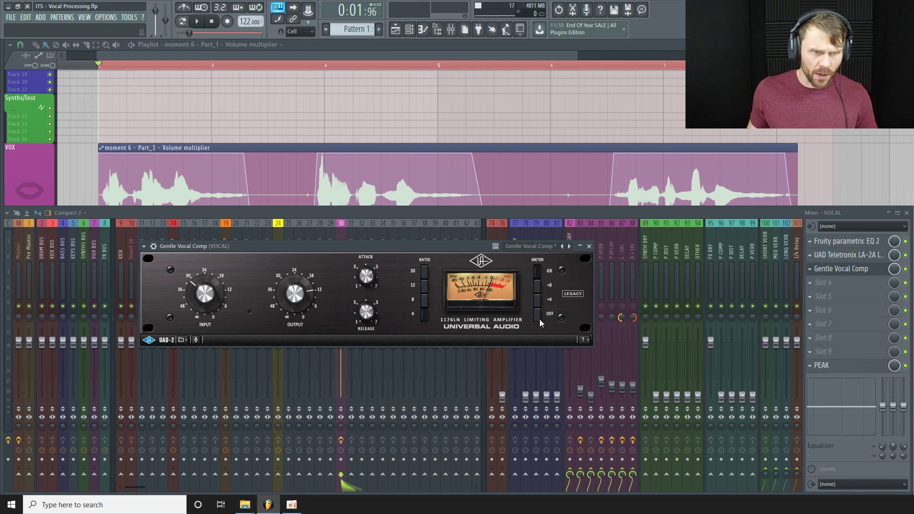
pyautogui.press('space')
pyautogui.click(538, 271)
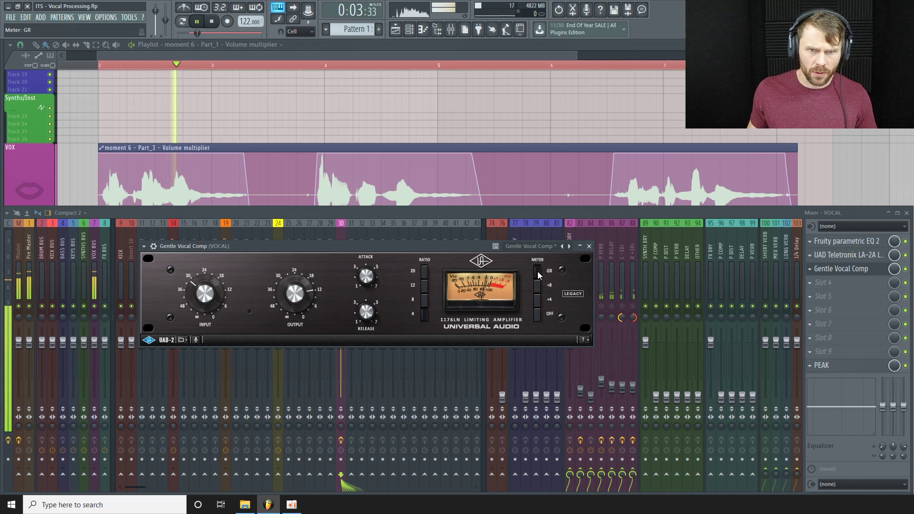
pyautogui.click(536, 317)
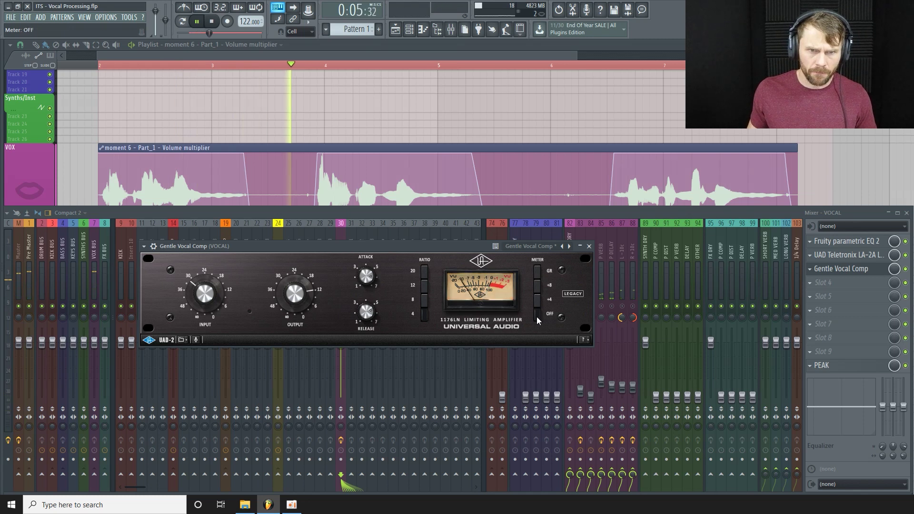
pyautogui.click(538, 271)
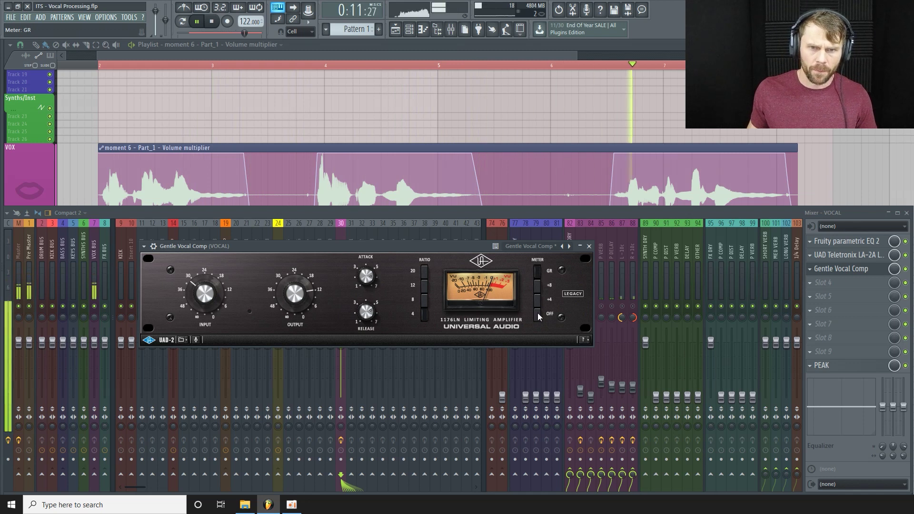
pyautogui.click(538, 315)
pyautogui.click(538, 273)
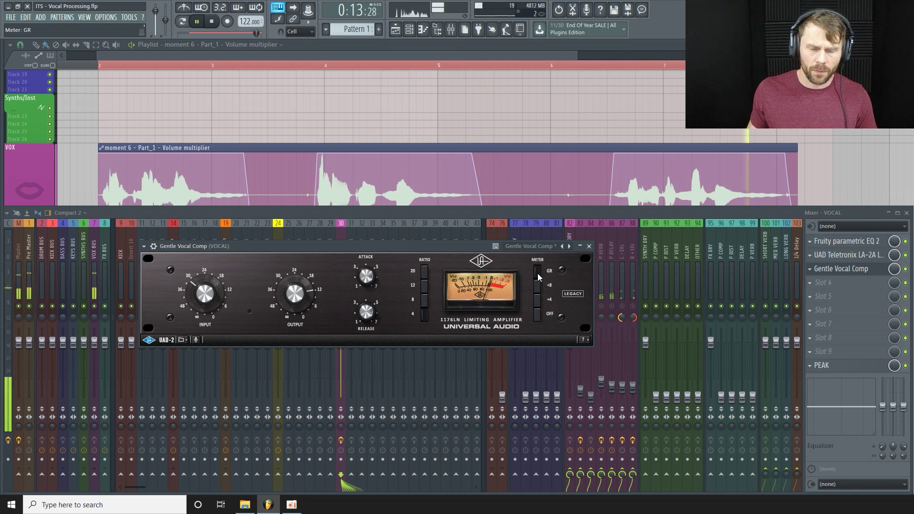
pyautogui.click(538, 314)
pyautogui.click(538, 271)
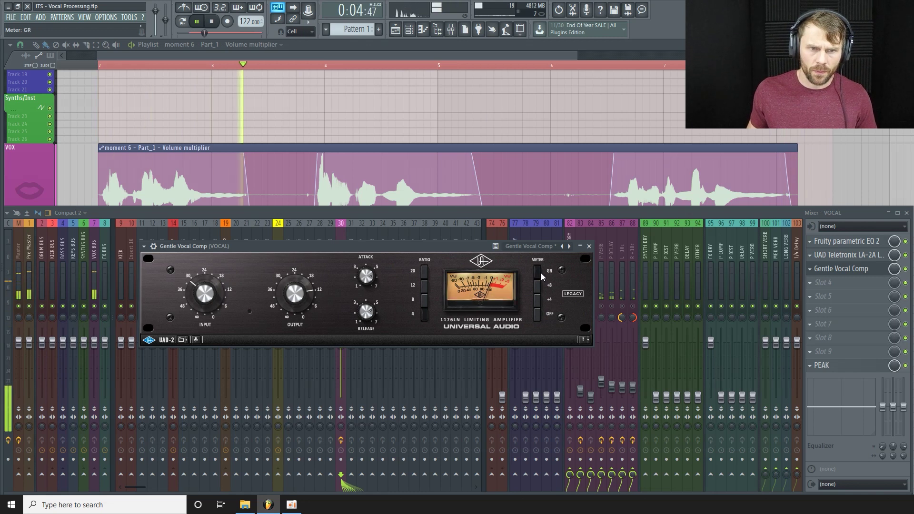
pyautogui.press('space')
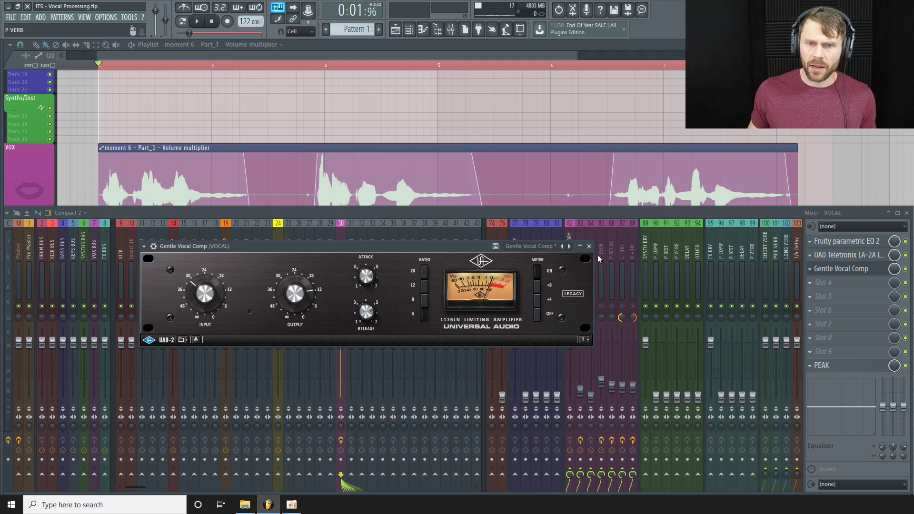
# Close the 1176LN and briefly reopen the LA-2A from VOCAL's second slot to review its settings
pyautogui.click(589, 247)
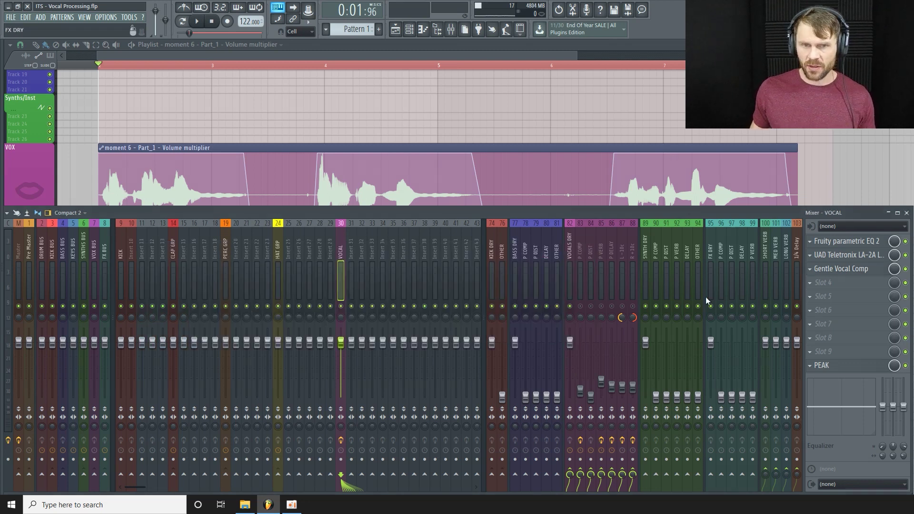
pyautogui.click(860, 259)
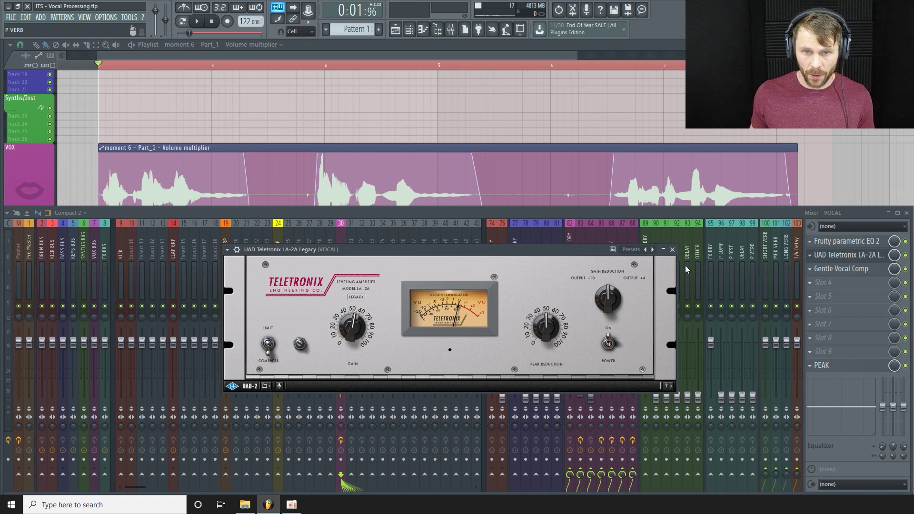
pyautogui.click(673, 250)
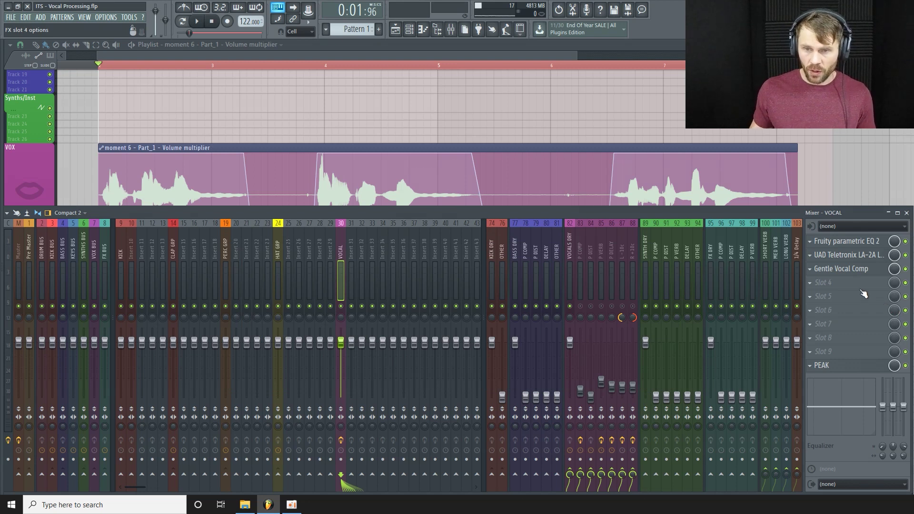
# Load UAD Maag EQ4 into the VOCAL track's fourth effect slot and reposition its window over the mixer
pyautogui.click(844, 284)
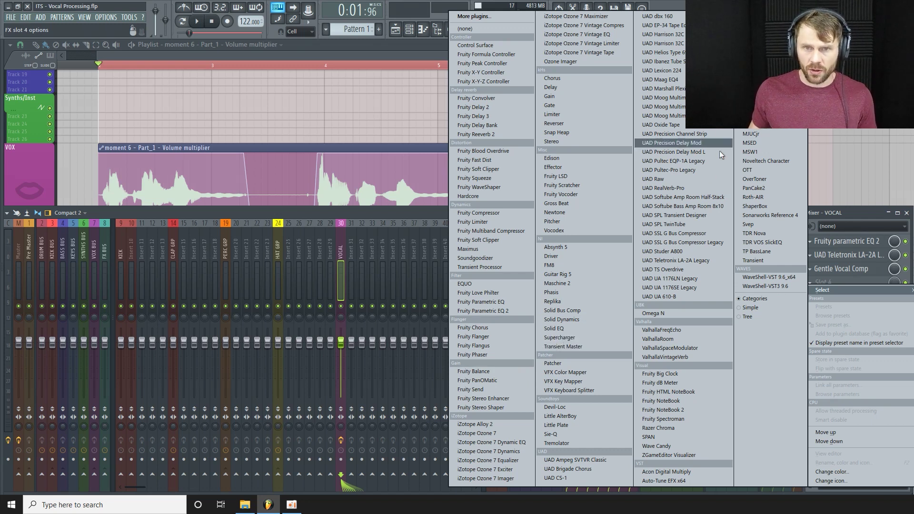
pyautogui.click(682, 80)
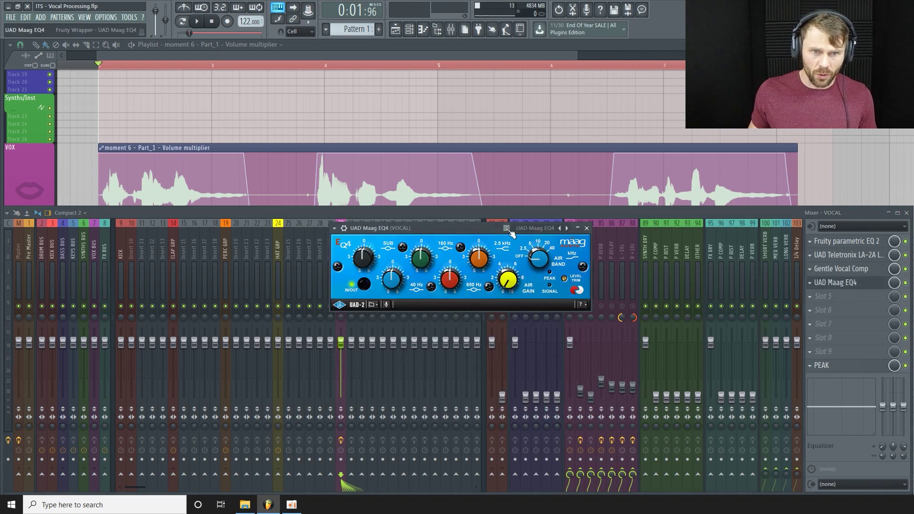
pyautogui.moveTo(442, 241); pyautogui.dragTo(425, 237)
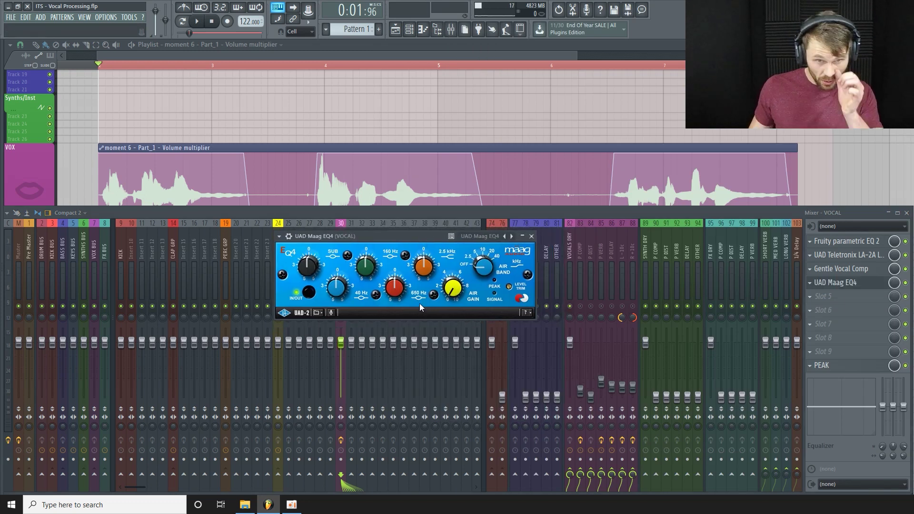
# Hide the mixer and, with the vocal playing, adjust Maag EQ4's Sub and 2.5 kHz bands and set 650 Hz to -0.5
pyautogui.click(906, 214)
pyautogui.moveTo(391, 236); pyautogui.dragTo(453, 265)
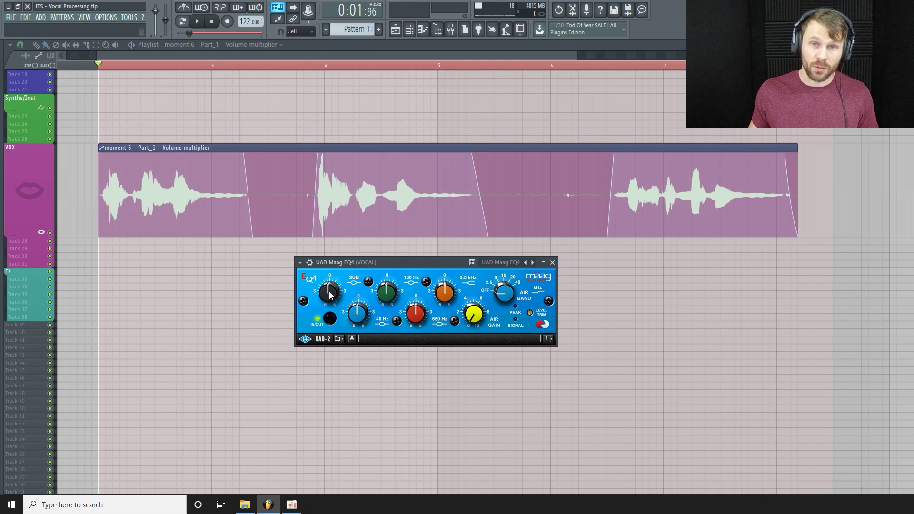
pyautogui.press('space')
pyautogui.moveTo(330, 295); pyautogui.dragTo(413, 304)
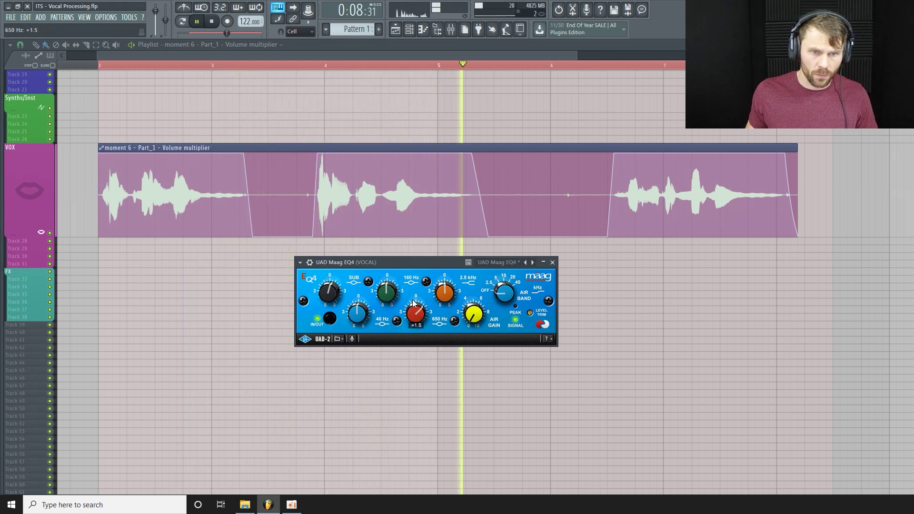
pyautogui.moveTo(413, 304); pyautogui.dragTo(410, 315)
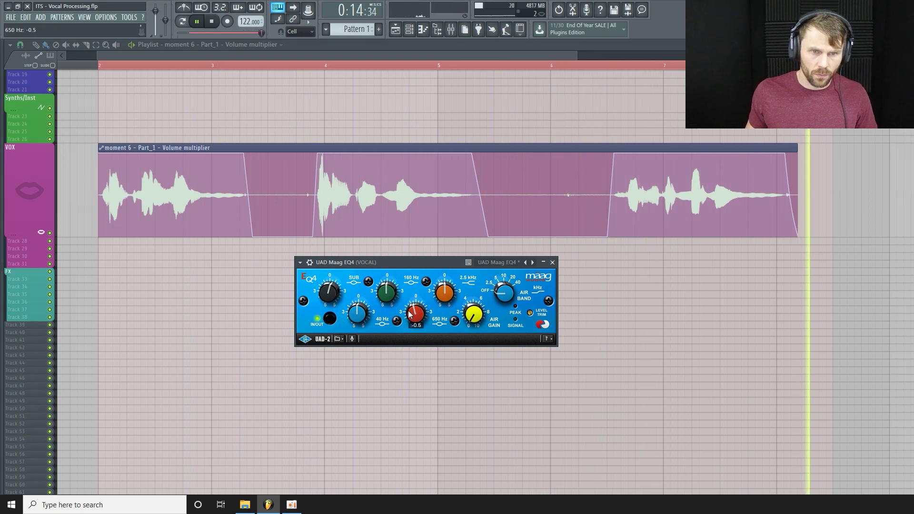
pyautogui.moveTo(443, 289); pyautogui.dragTo(435, 290)
# Set Maag EQ4's Air Band to 40 kHz and its Air Gain to 3.0 while auditioning the vocal
pyautogui.moveTo(470, 320); pyautogui.dragTo(471, 314)
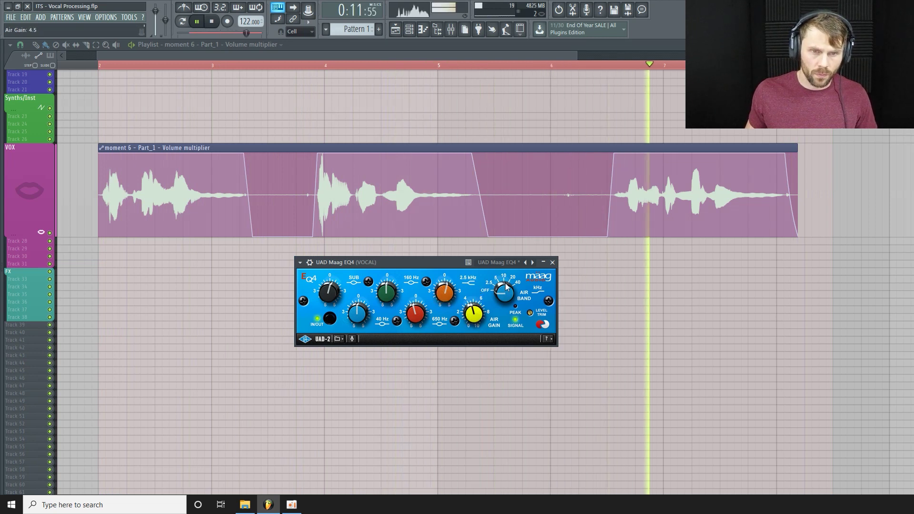
pyautogui.moveTo(473, 317); pyautogui.dragTo(473, 313)
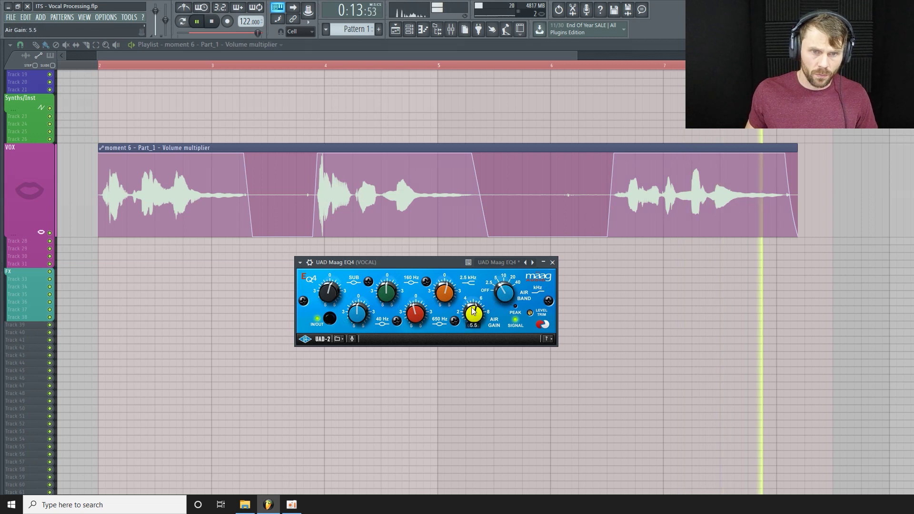
pyautogui.click(502, 292)
pyautogui.moveTo(503, 292); pyautogui.dragTo(506, 279)
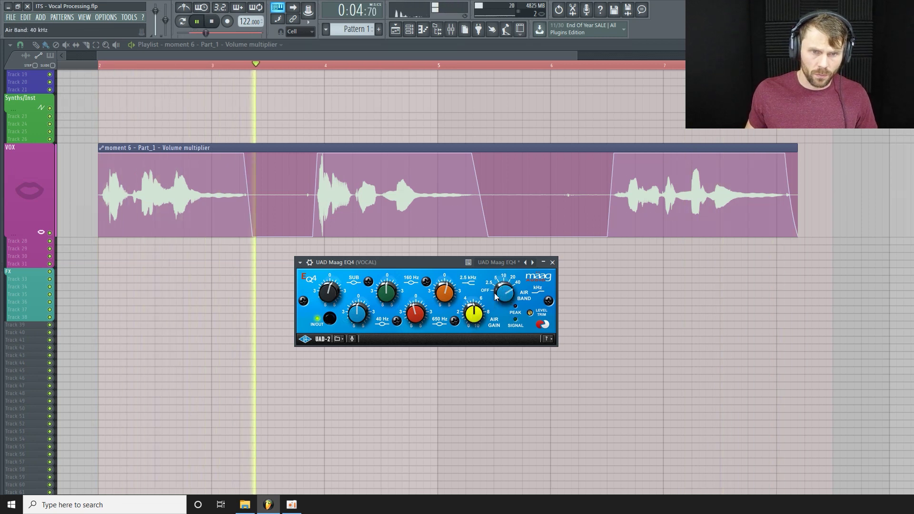
pyautogui.moveTo(473, 315); pyautogui.dragTo(475, 317)
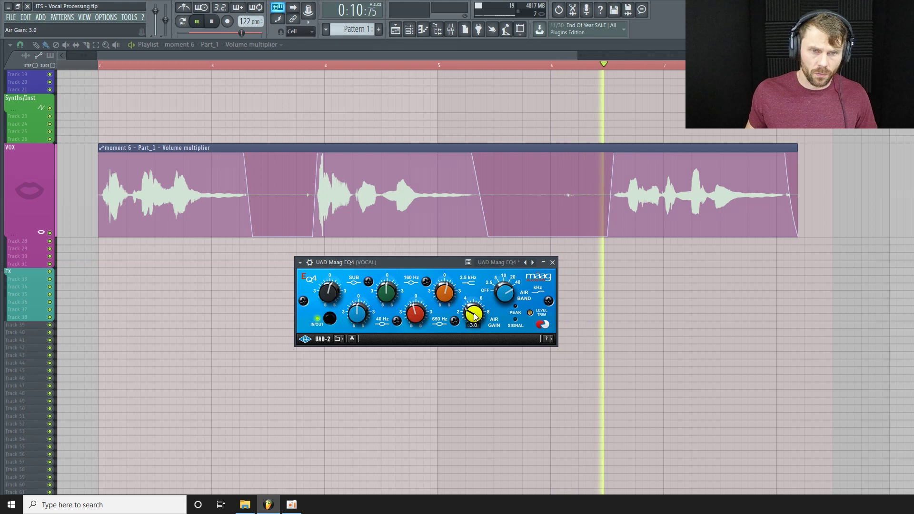
# Play the vocal while repeatedly switching Maag EQ4 in and out to compare the equalized and bypassed sound
pyautogui.click(332, 319)
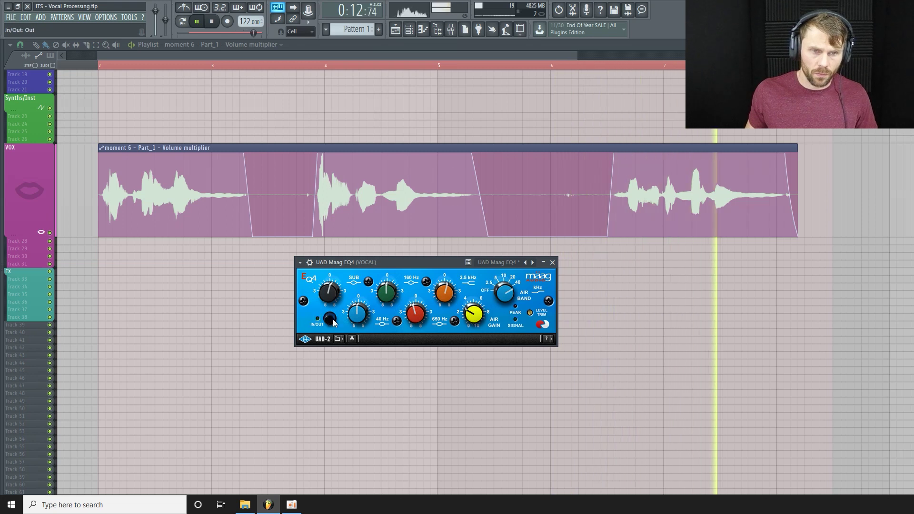
pyautogui.click(332, 319)
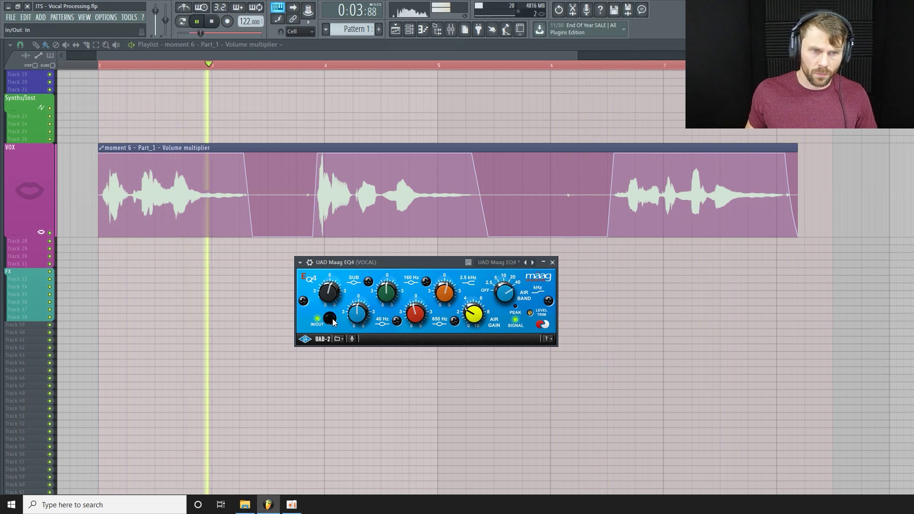
pyautogui.click(332, 319)
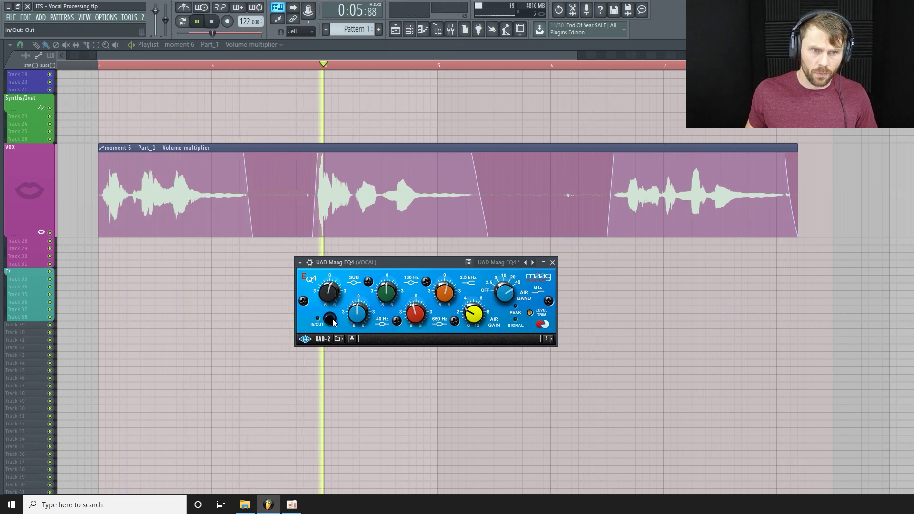
pyautogui.click(331, 319)
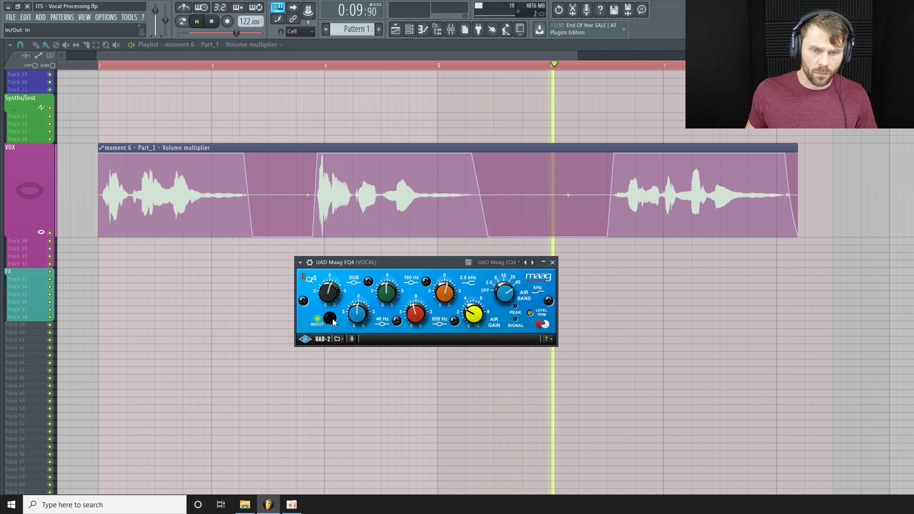
pyautogui.click(332, 319)
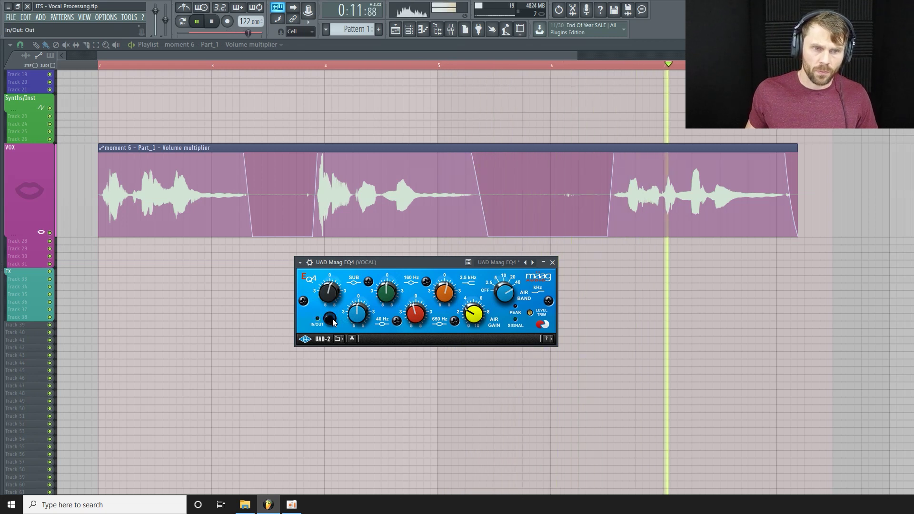
pyautogui.click(332, 318)
pyautogui.press('space')
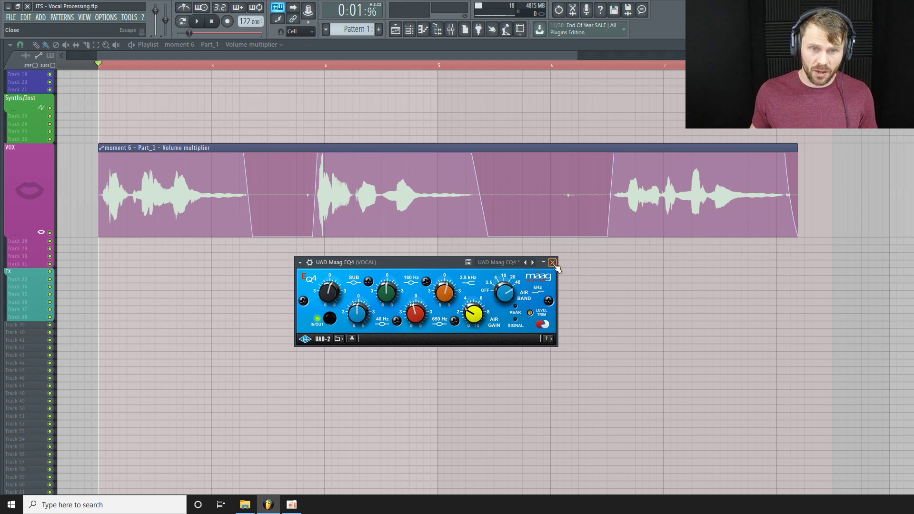
pyautogui.press('space')
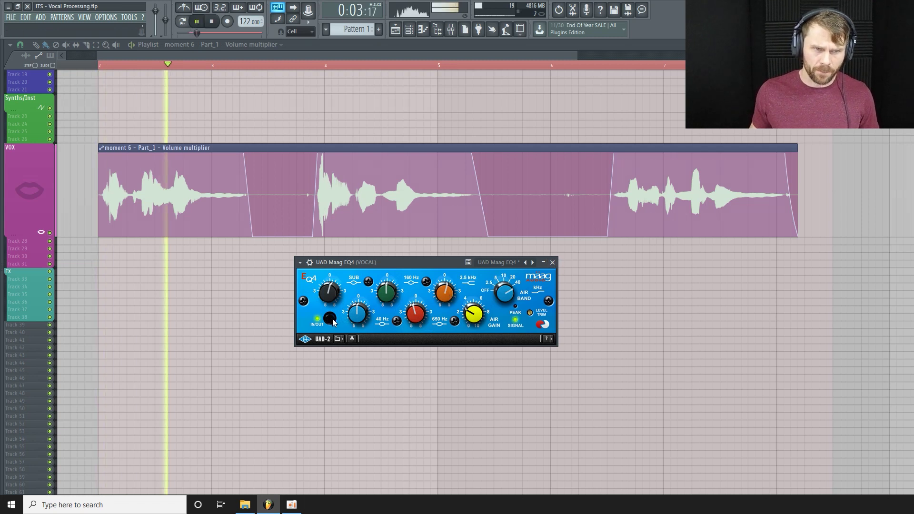
pyautogui.click(331, 320)
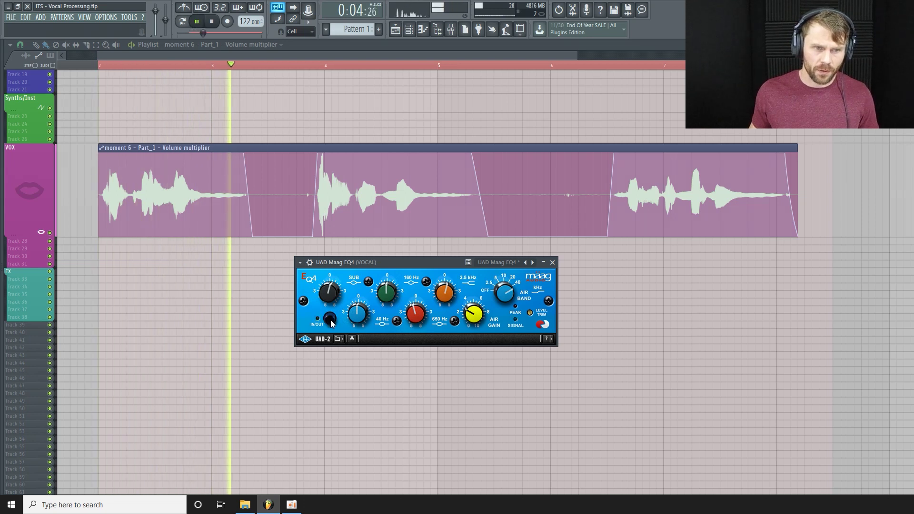
pyautogui.click(330, 320)
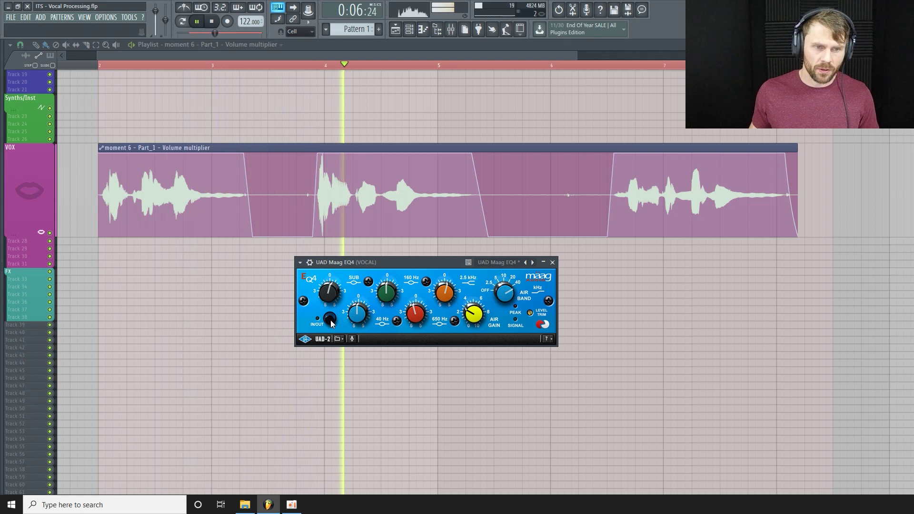
# Close Maag EQ4, stop playback and bring the mixer back into view
pyautogui.click(553, 262)
pyautogui.press('space')
pyautogui.click(460, 29)
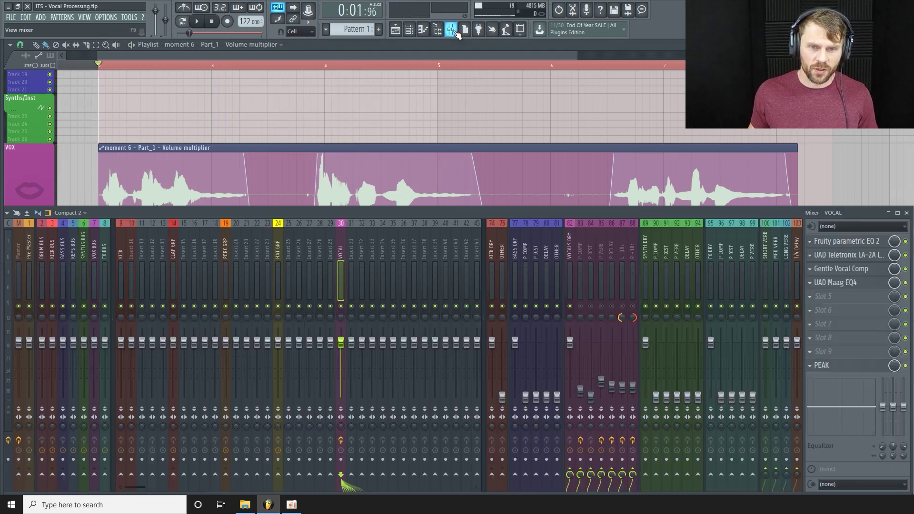
# Select the VOCAL mixer track and play the vocal through its current effect chain
pyautogui.moveTo(458, 173)
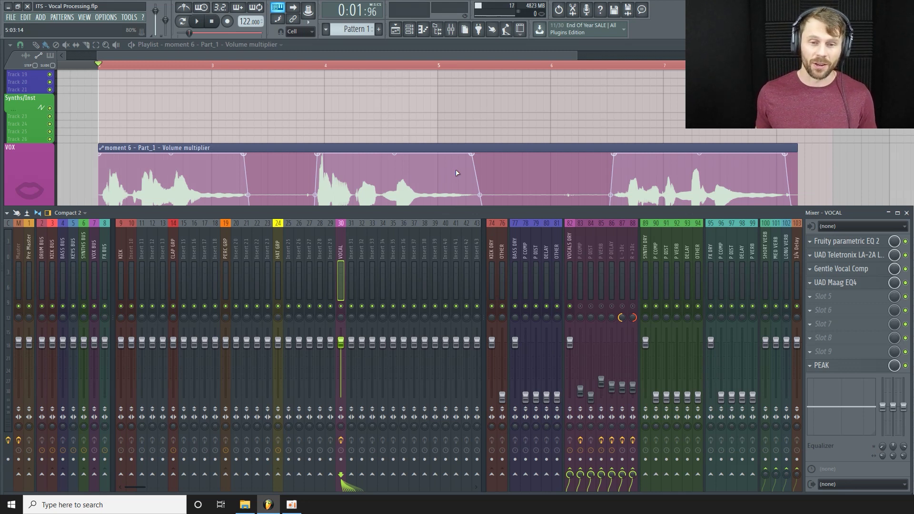
pyautogui.click(352, 256)
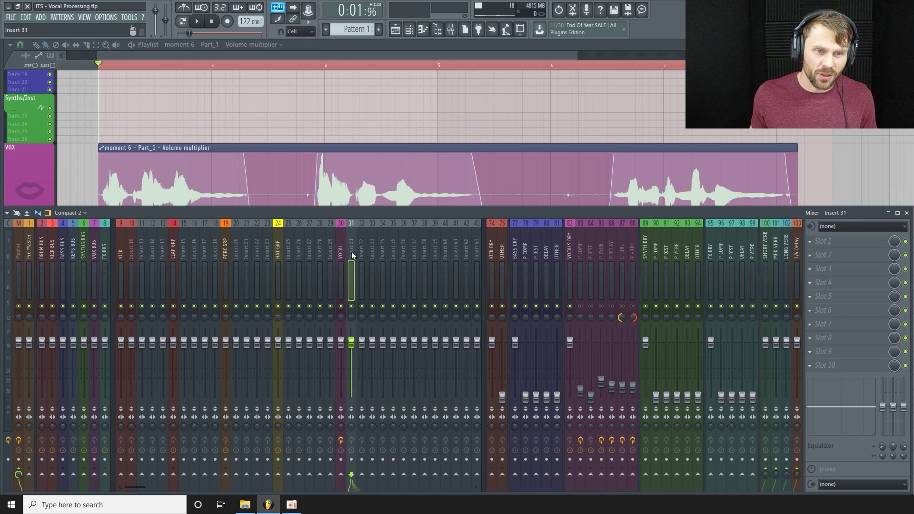
pyautogui.click(341, 255)
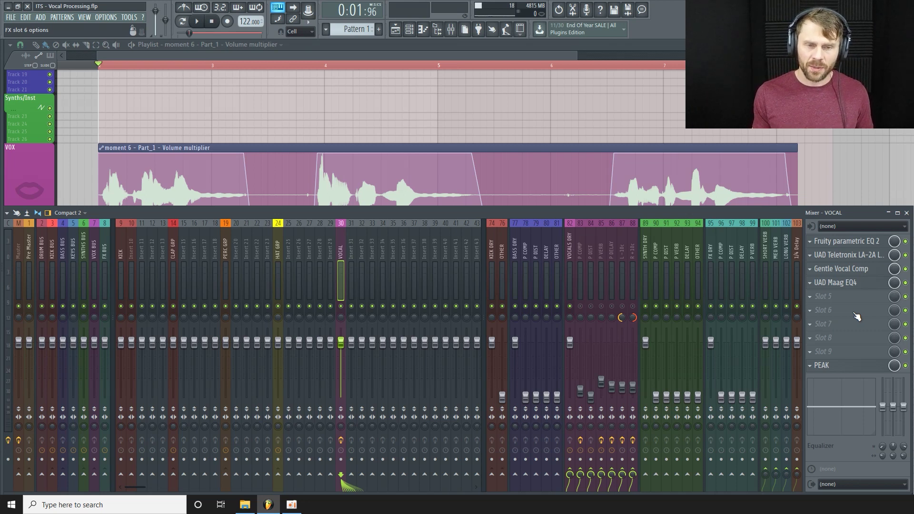
pyautogui.press('space')
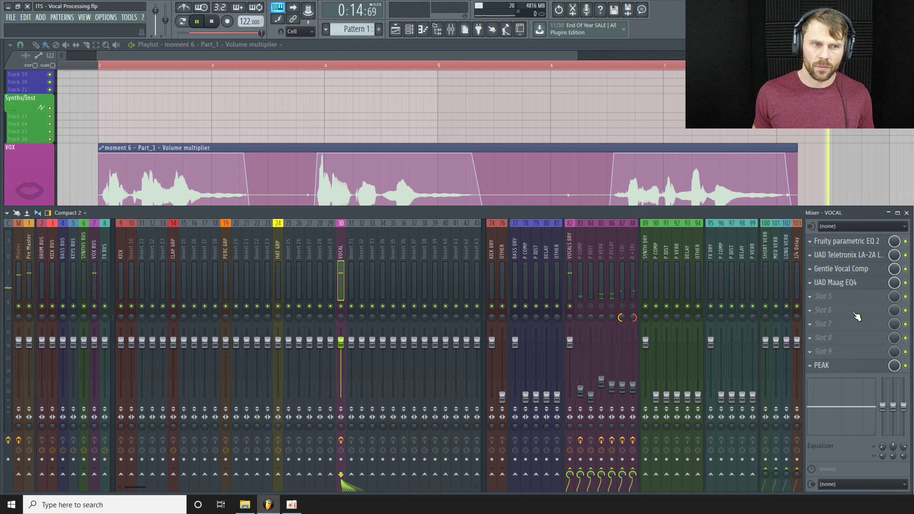
pyautogui.press('space')
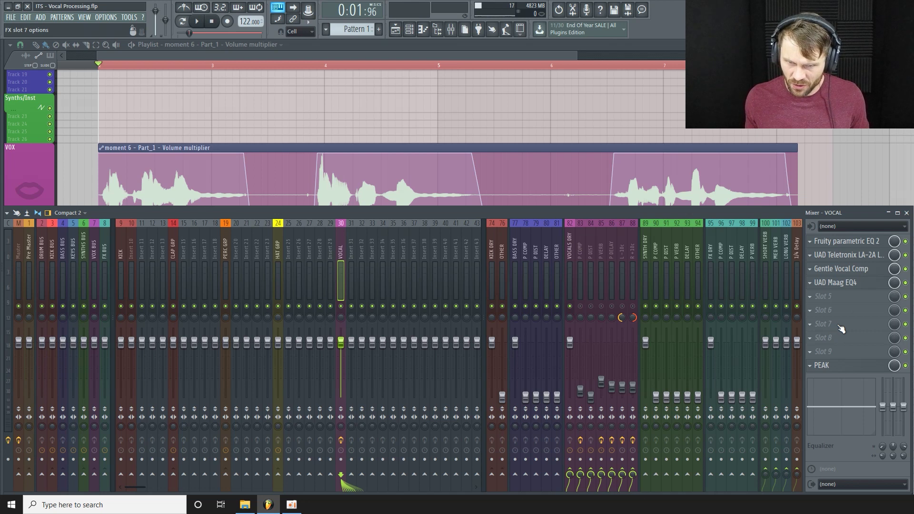
# Load TDR Nova into the VOCAL track's sixth effect slot and reposition its window clear of the effect list
pyautogui.click(831, 310)
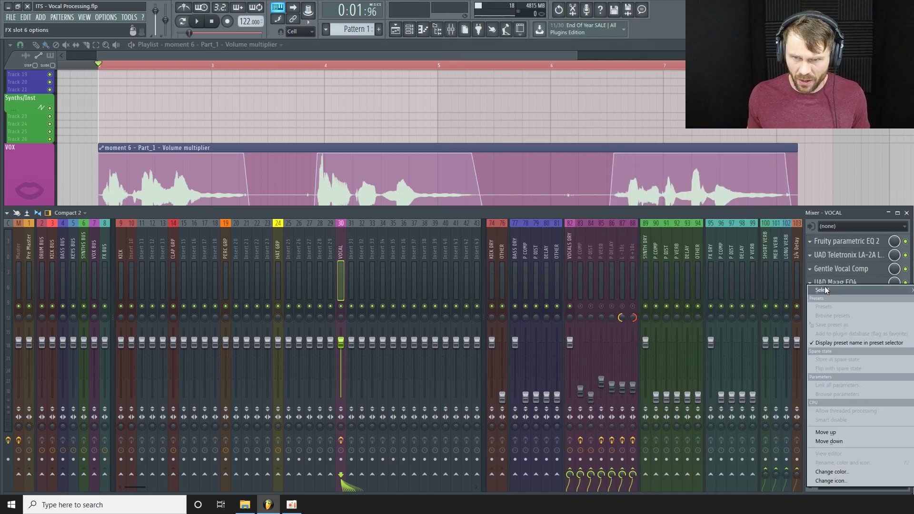
pyautogui.moveTo(824, 288)
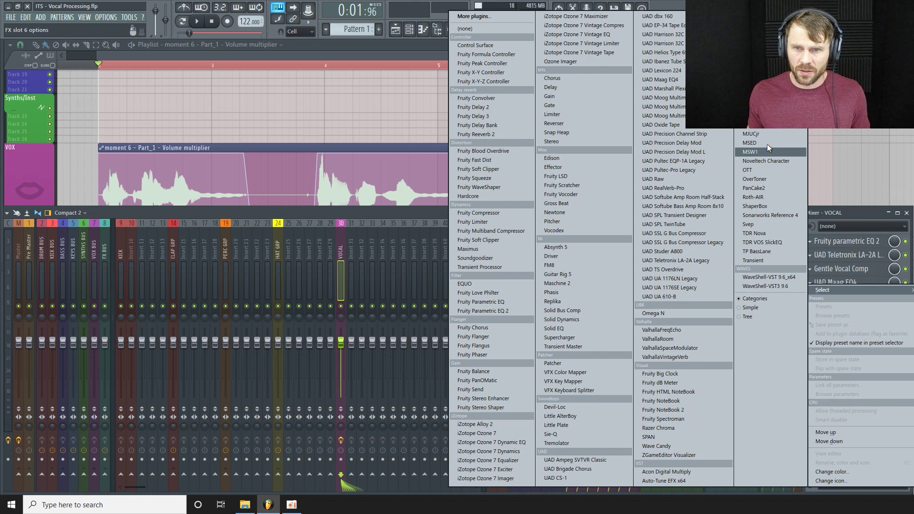
pyautogui.click(760, 234)
pyautogui.moveTo(457, 128); pyautogui.dragTo(414, 177)
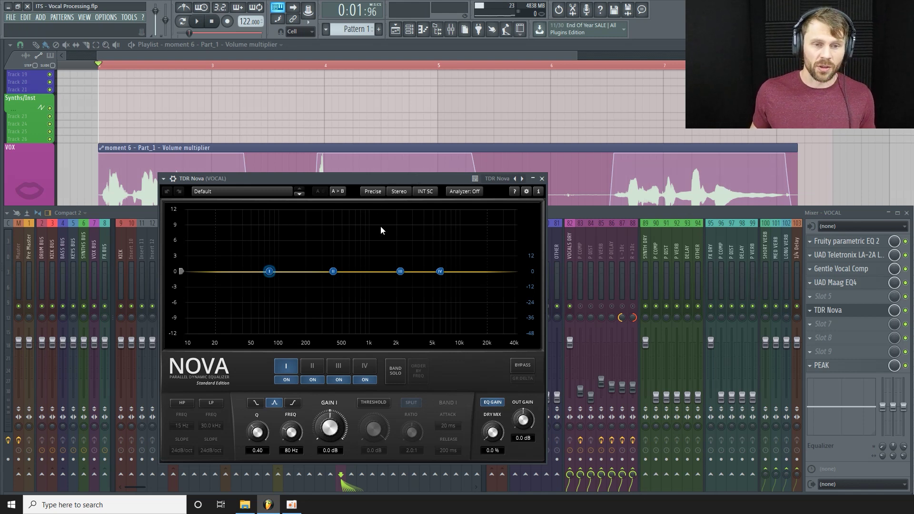
pyautogui.moveTo(353, 180); pyautogui.dragTo(366, 125)
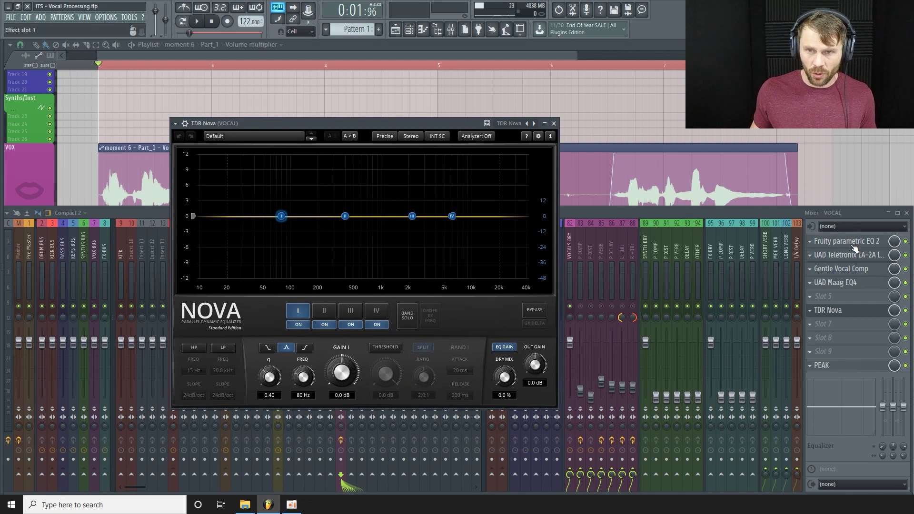
# Set TDR Nova's band I frequency to 7.5 kHz
pyautogui.click(302, 395)
pyautogui.press('BackSpace')
pyautogui.press('BackSpace')
pyautogui.press('BackSpace')
pyautogui.press('BackSpace')
pyautogui.press('BackSpace')
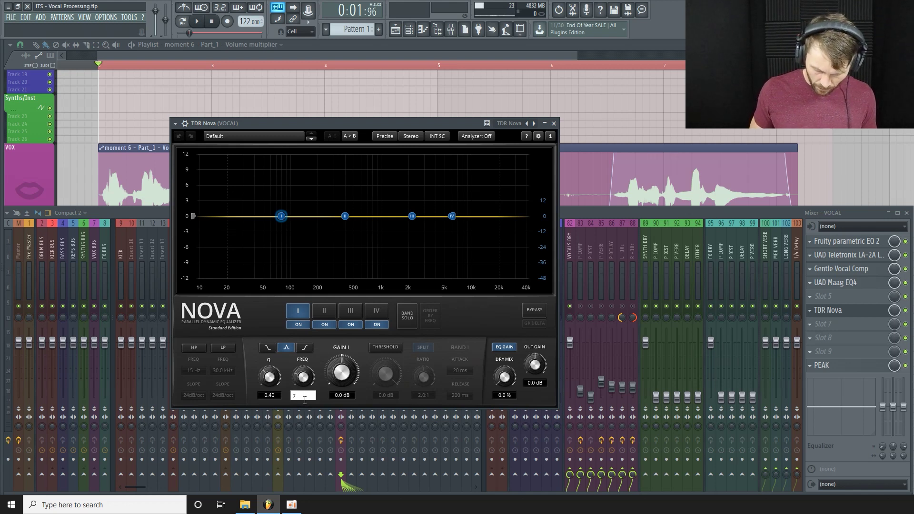
pyautogui.write('7.5 k')
pyautogui.press('Return')
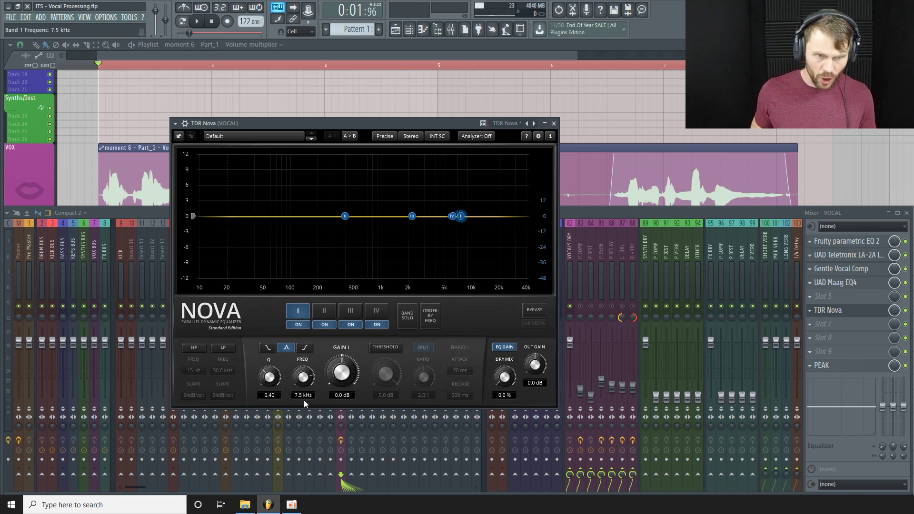
# Narrow TDR Nova's band I to a Q of 3.50 and, after trying some gain cuts, return its gain to 0.0 dB
pyautogui.moveTo(342, 373); pyautogui.dragTo(342, 378)
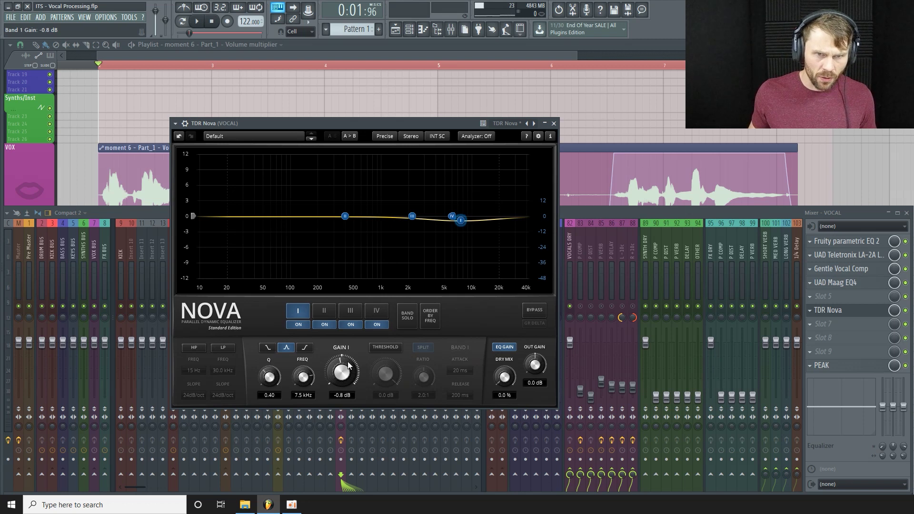
pyautogui.moveTo(269, 377); pyautogui.dragTo(280, 355)
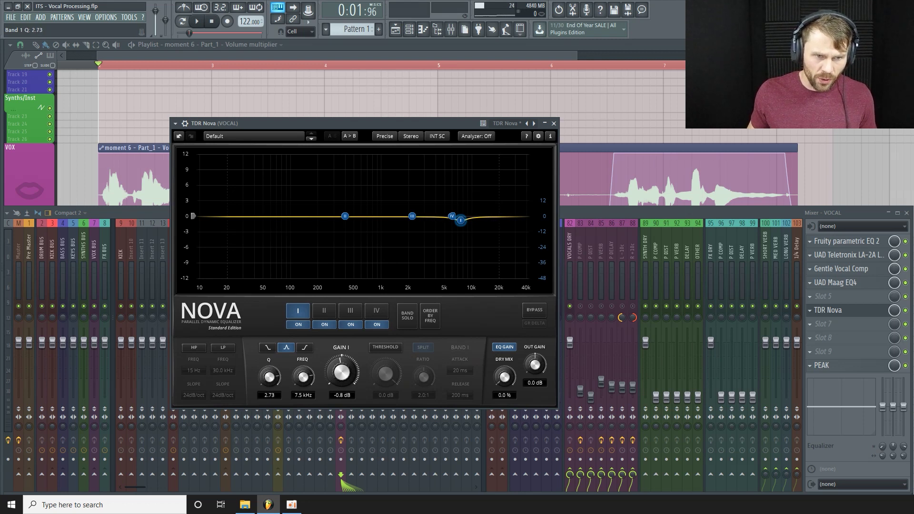
pyautogui.moveTo(280, 355); pyautogui.dragTo(280, 353)
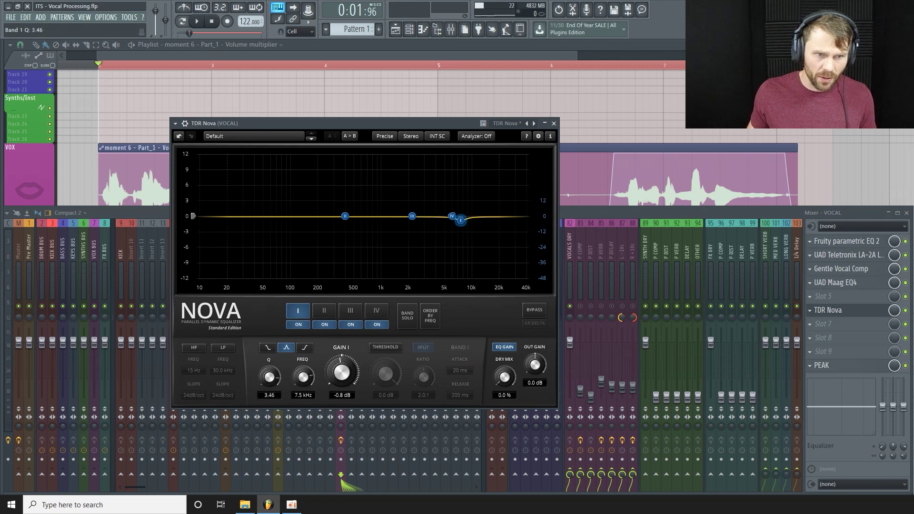
pyautogui.moveTo(270, 377); pyautogui.dragTo(269, 377)
pyautogui.moveTo(342, 373); pyautogui.dragTo(341, 377)
pyautogui.moveTo(461, 228); pyautogui.dragTo(461, 216)
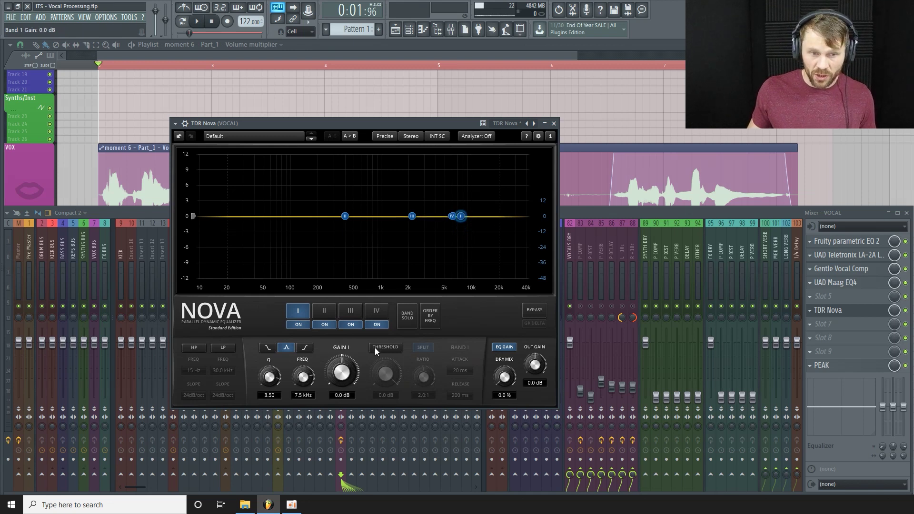
# Enable threshold dynamics on TDR Nova's band I with a 0.10 ms attack and a -12.0 dB threshold, checking by playback
pyautogui.click(387, 349)
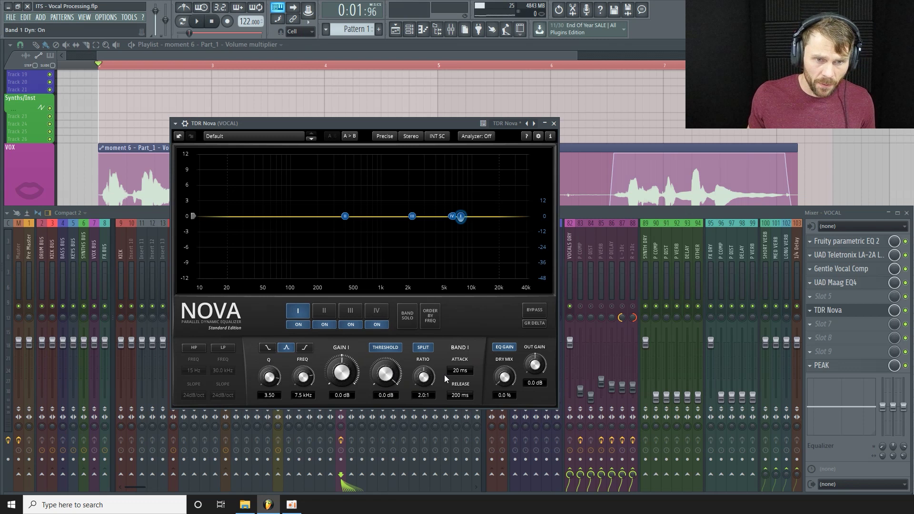
pyautogui.moveTo(459, 371); pyautogui.dragTo(461, 392)
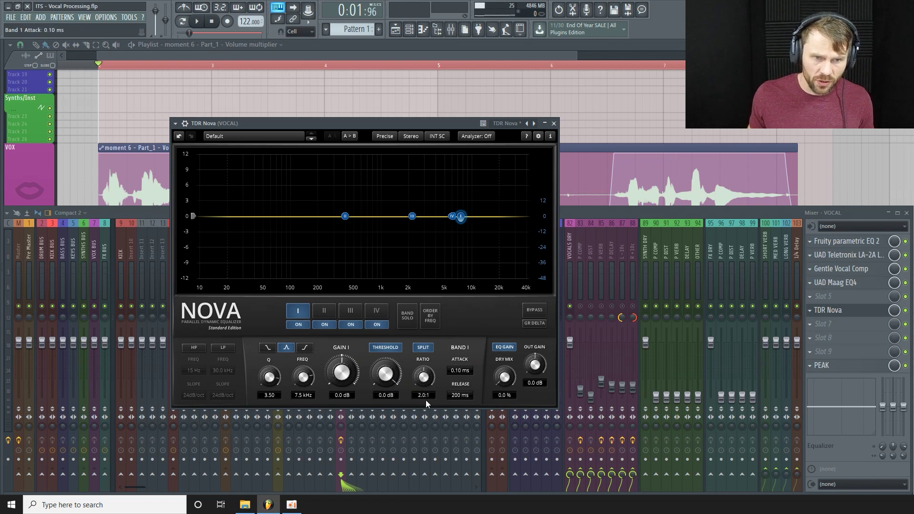
pyautogui.moveTo(379, 397); pyautogui.dragTo(379, 409)
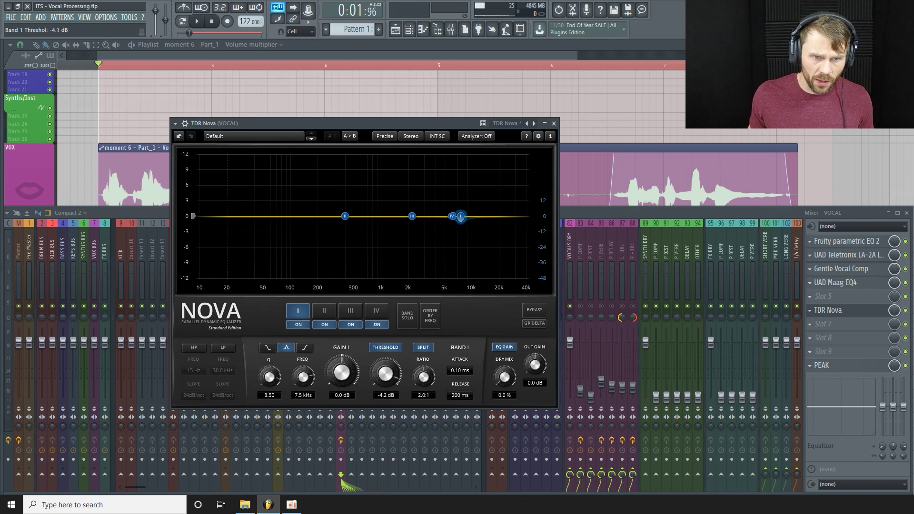
pyautogui.moveTo(376, 385); pyautogui.dragTo(376, 388)
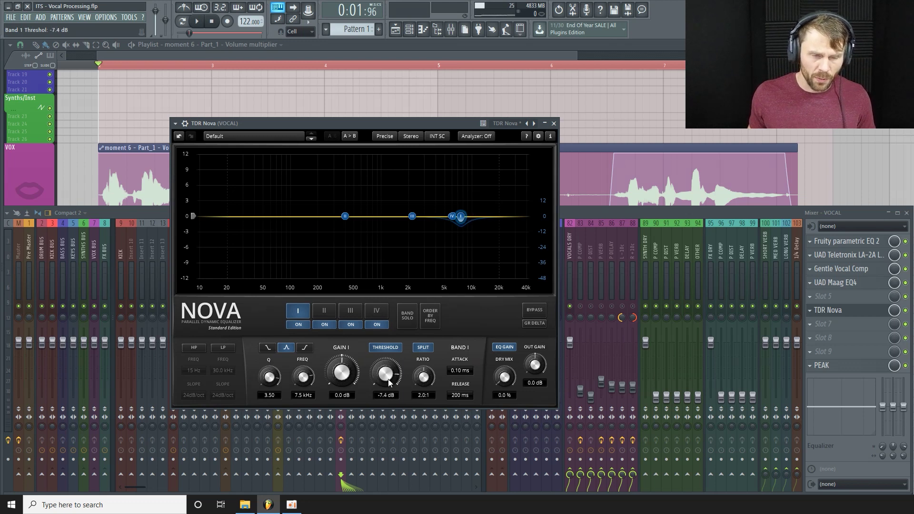
pyautogui.moveTo(386, 378); pyautogui.dragTo(385, 388)
pyautogui.press('space')
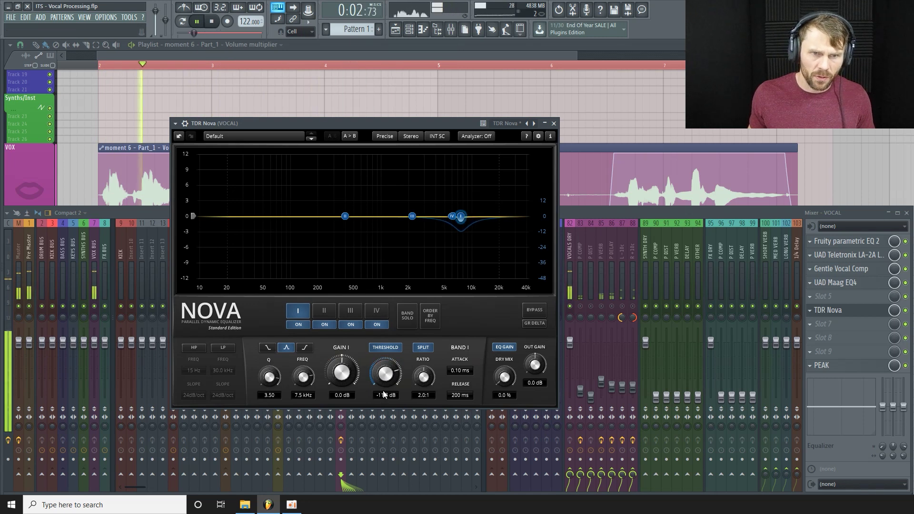
pyautogui.moveTo(384, 393); pyautogui.dragTo(383, 397)
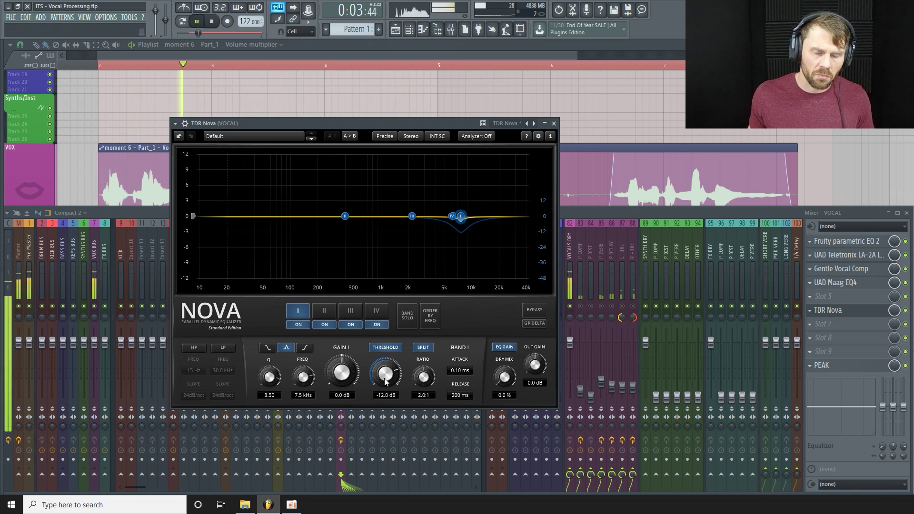
pyautogui.press('space')
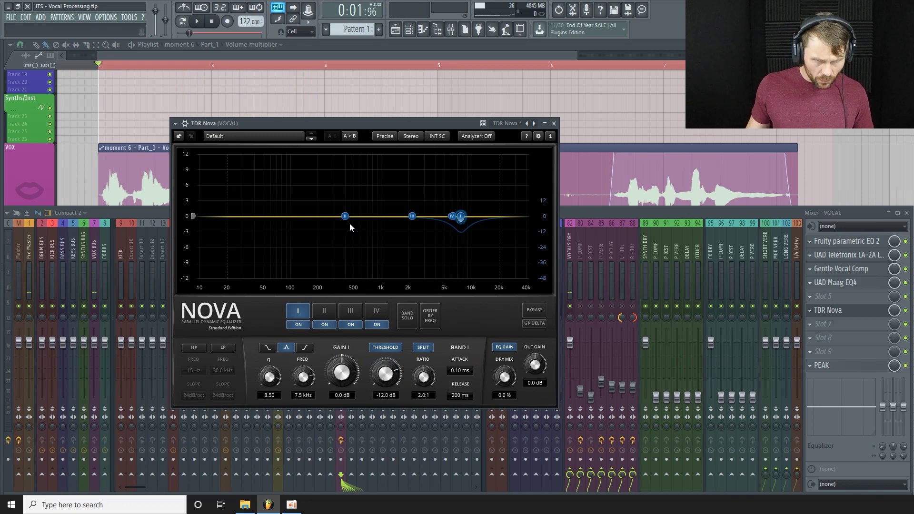
# Play the vocal through TDR Nova and compare the sound with bypass on and off, leaving the plugin active
pyautogui.press('space')
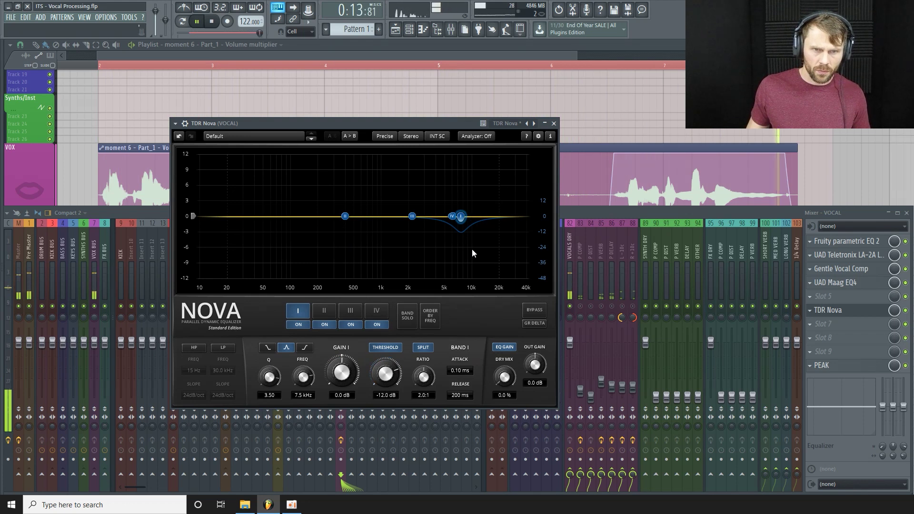
pyautogui.press('space')
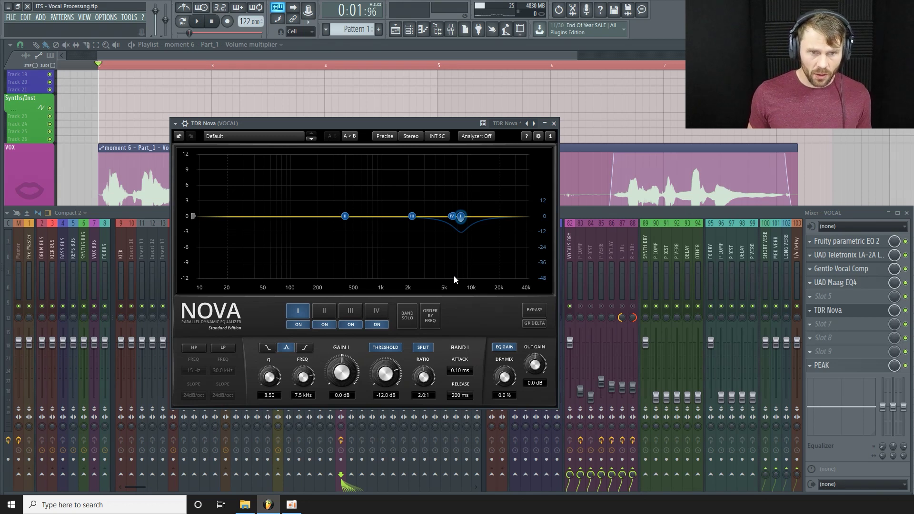
pyautogui.click(538, 314)
pyautogui.press('space')
pyautogui.press('space')
pyautogui.click(536, 313)
pyautogui.press('space')
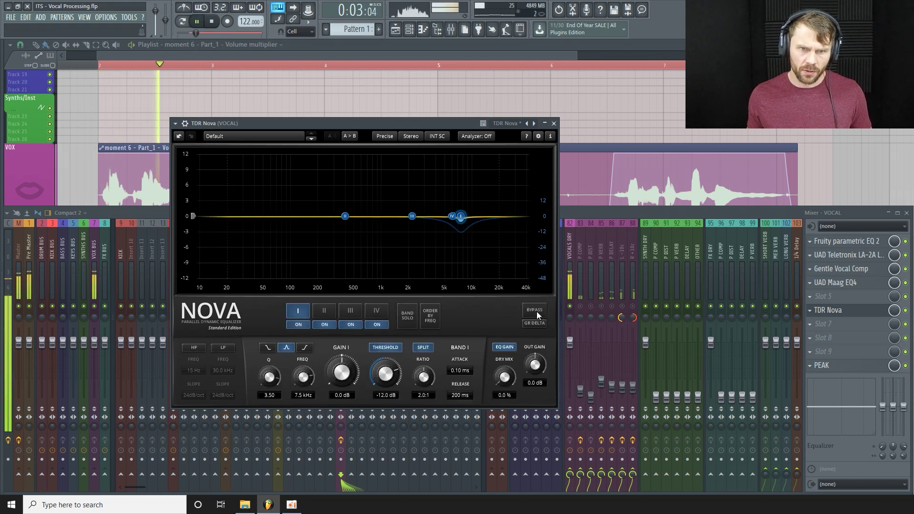
pyautogui.click(536, 312)
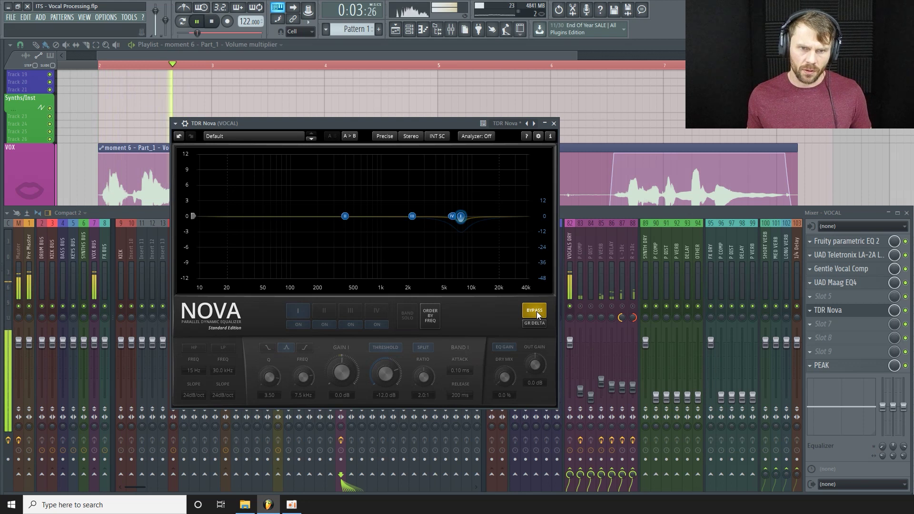
pyautogui.click(536, 311)
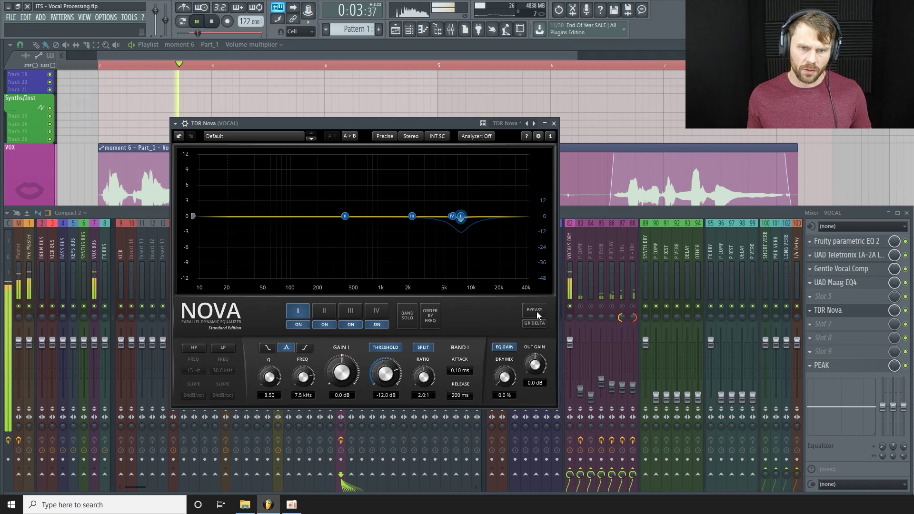
pyautogui.press('space')
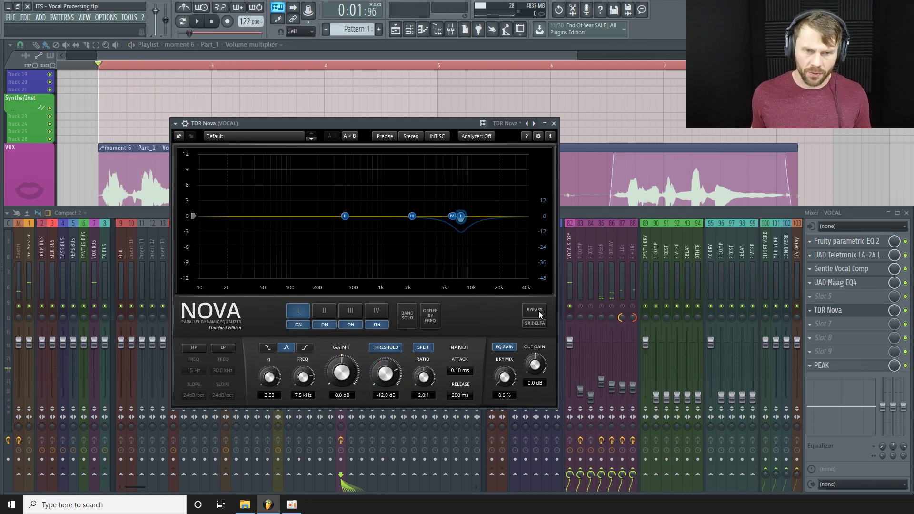
pyautogui.click(554, 124)
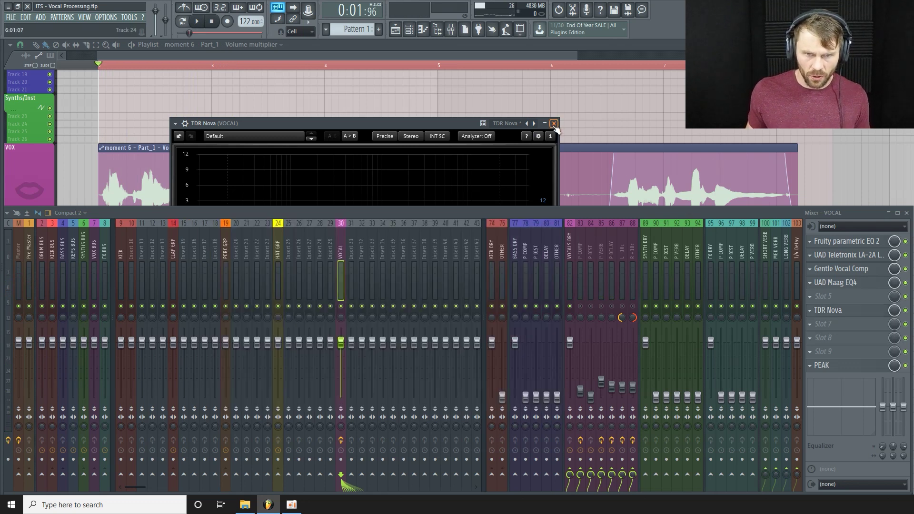
# Examine the PEAK controller in the VOCAL track's tenth effect slot
pyautogui.click(859, 367)
pyautogui.moveTo(421, 136); pyautogui.dragTo(404, 147)
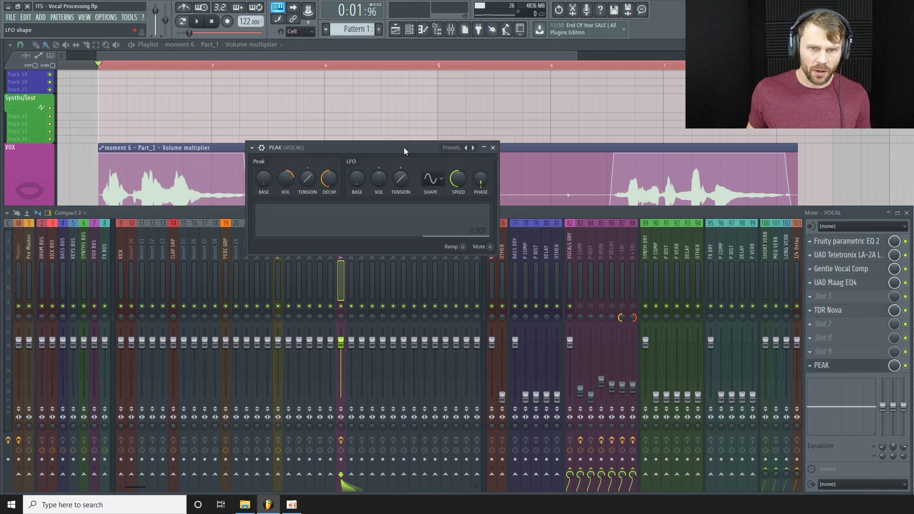
pyautogui.click(493, 148)
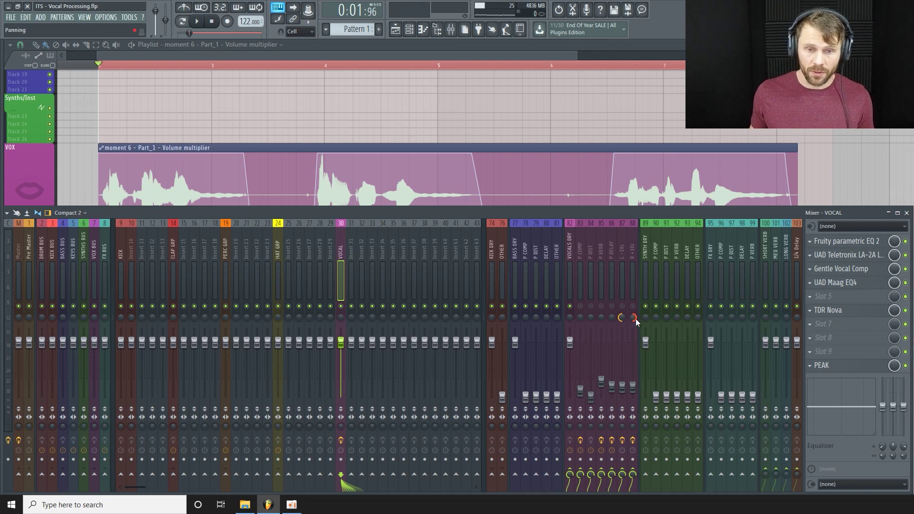
# Unmute the vocal P COMP mixer track and check which effects it holds before reselecting the VOCAL track
pyautogui.click(581, 306)
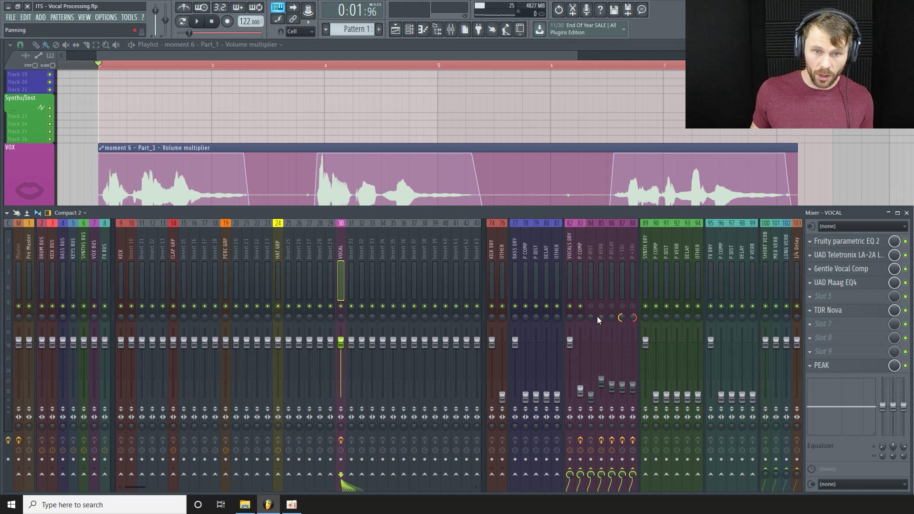
pyautogui.click(581, 252)
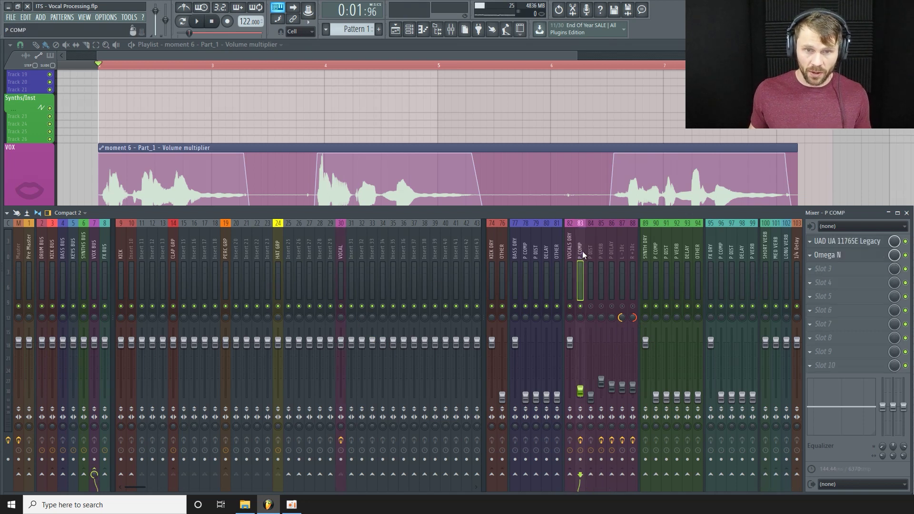
pyautogui.click(339, 245)
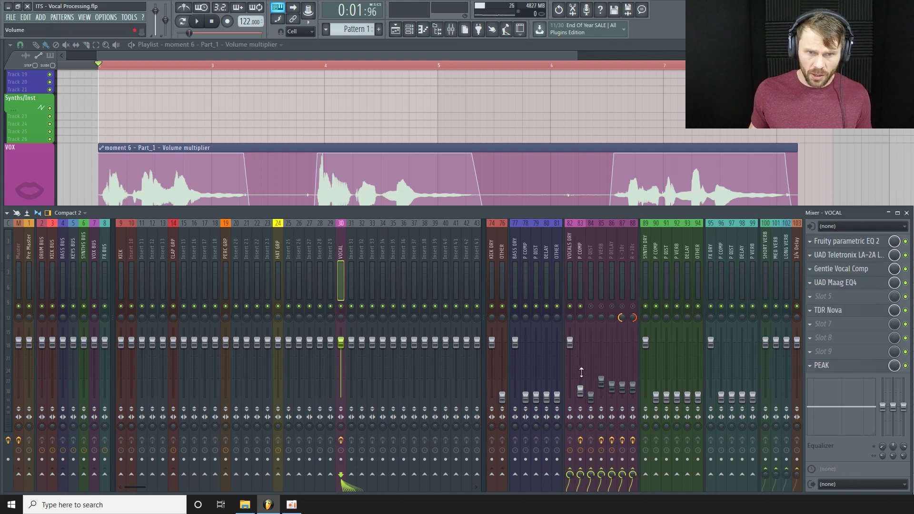
# Raise the vocal P COMP fader to about -8.8 dB and play the parallel compression with VOCALS DRY muted
pyautogui.rightClick(581, 391)
pyautogui.click(607, 454)
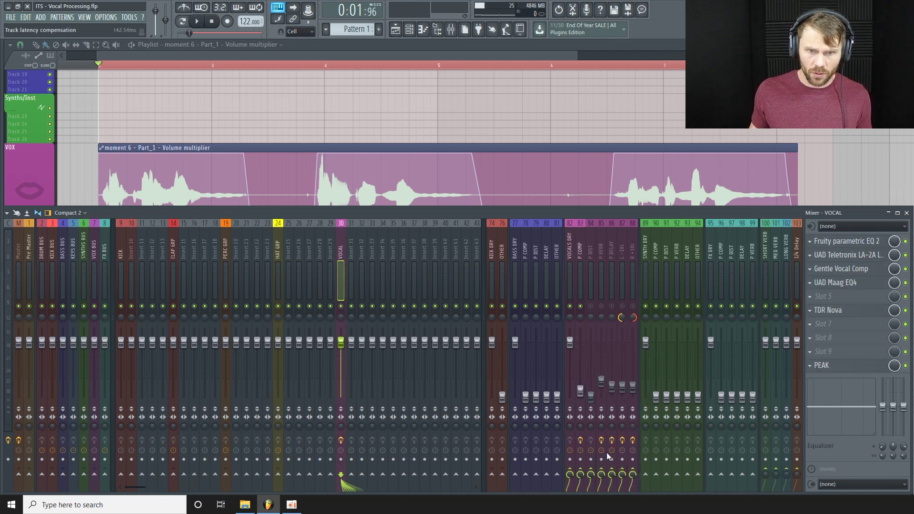
pyautogui.rightClick(580, 392)
pyautogui.click(604, 456)
pyautogui.moveTo(580, 389); pyautogui.dragTo(581, 362)
pyautogui.press('space')
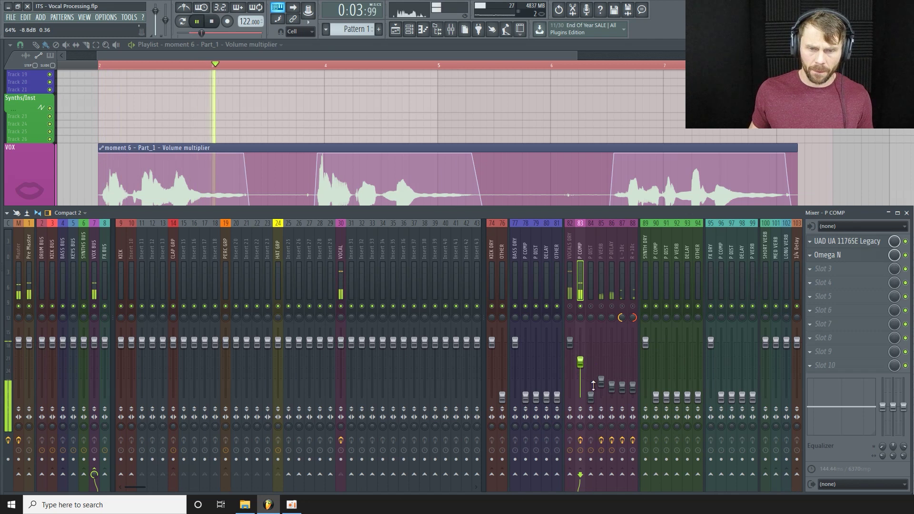
# Open the P COMP track's UAD UA 1176SE Legacy, move it clear of the mixer, and examine its settings during playback
pyautogui.click(861, 242)
pyautogui.moveTo(424, 98); pyautogui.dragTo(423, 100)
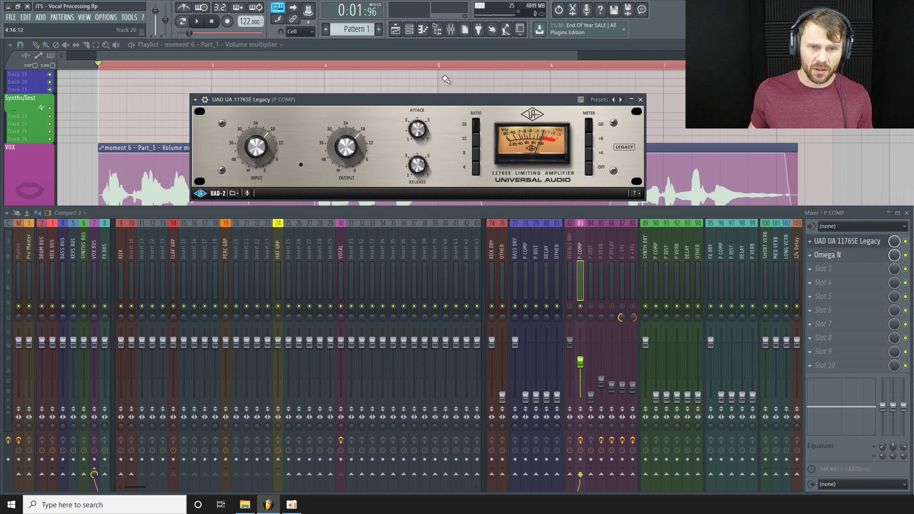
pyautogui.moveTo(433, 96); pyautogui.dragTo(373, 84)
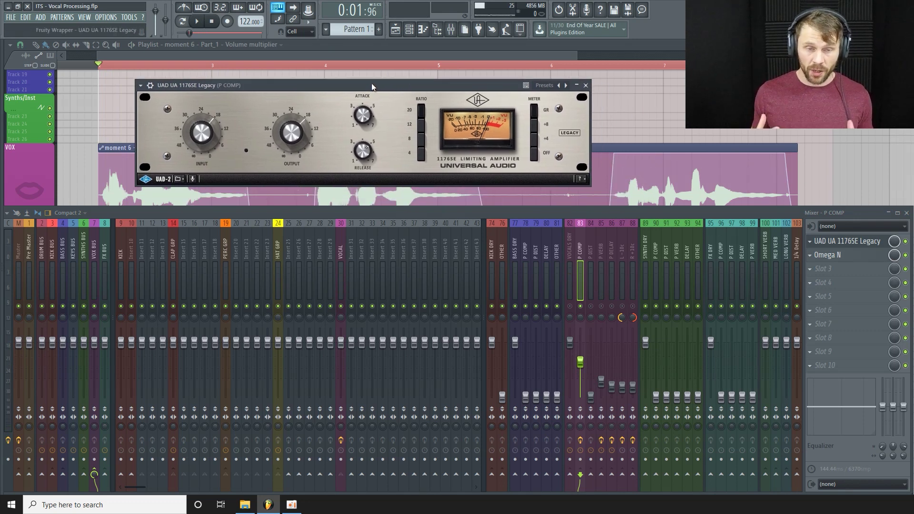
pyautogui.press('space')
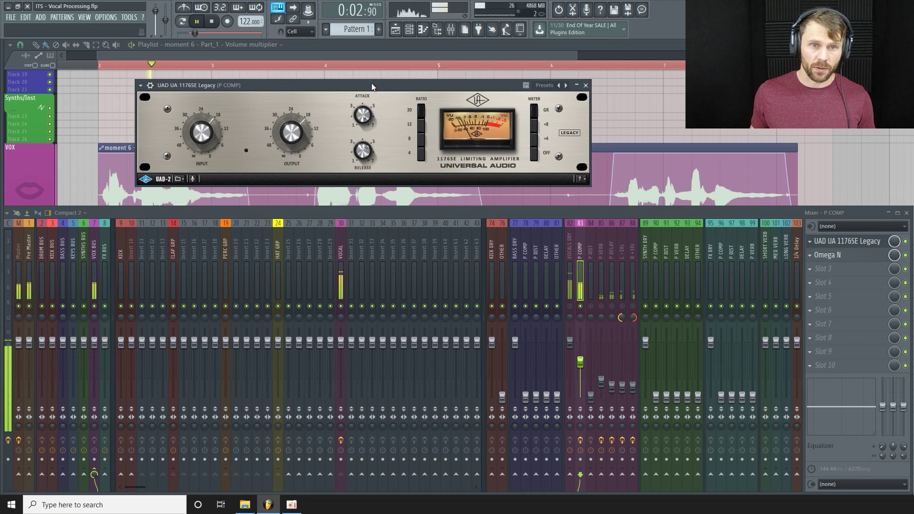
pyautogui.press('space')
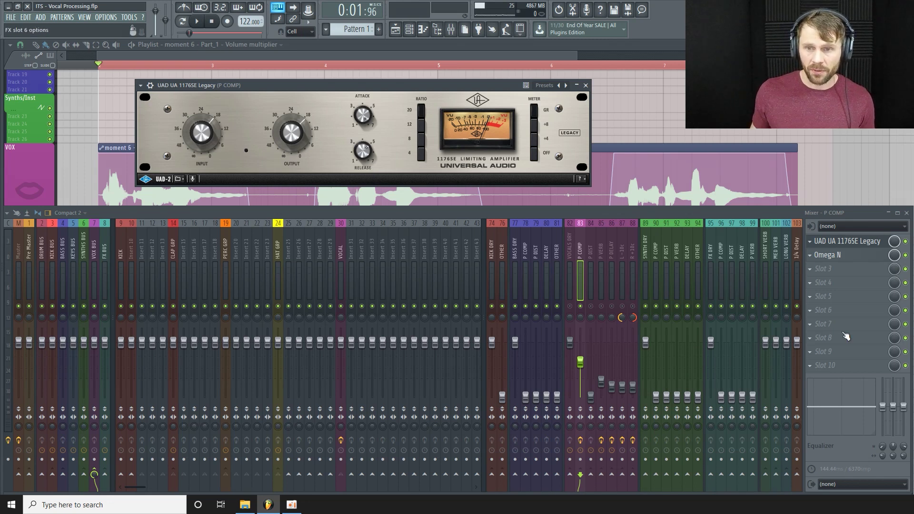
# Open Omega N on the P COMP track and try to reload the plugin in its second effect slot
pyautogui.click(868, 258)
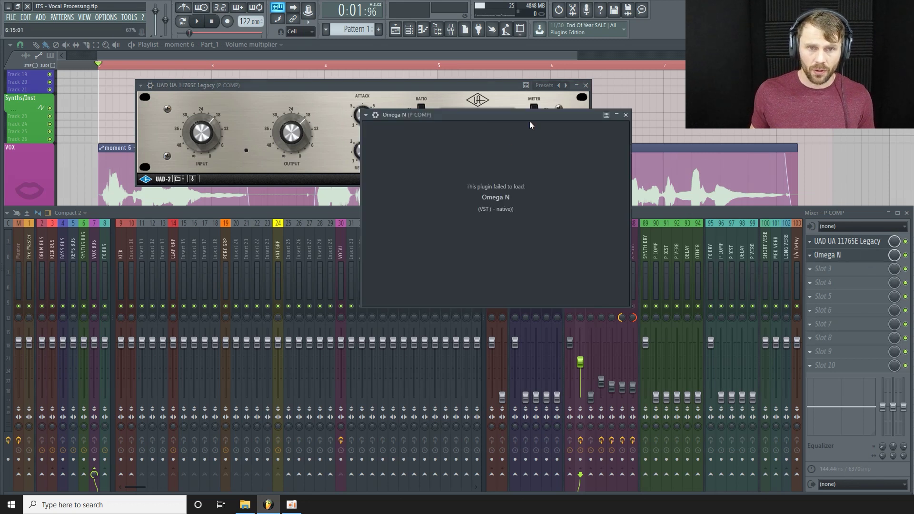
pyautogui.moveTo(530, 115); pyautogui.dragTo(397, 128)
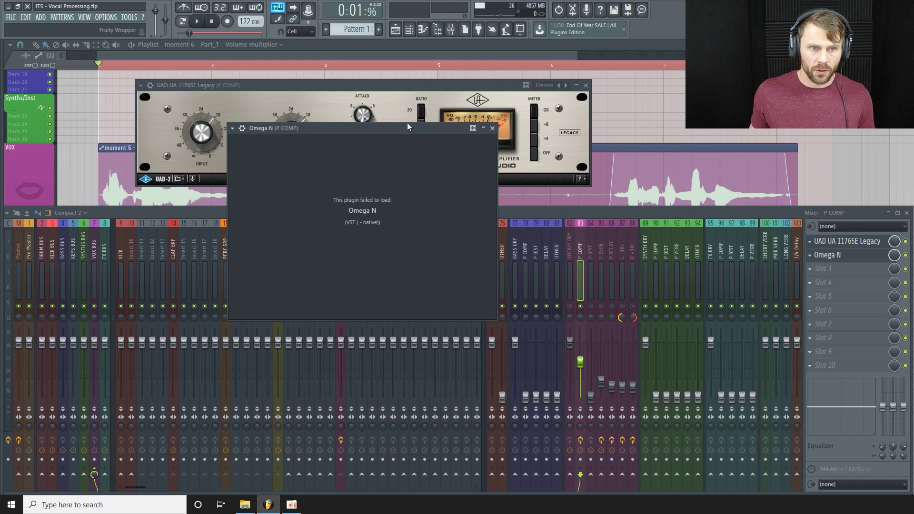
pyautogui.click(493, 128)
pyautogui.click(819, 258)
pyautogui.click(812, 256)
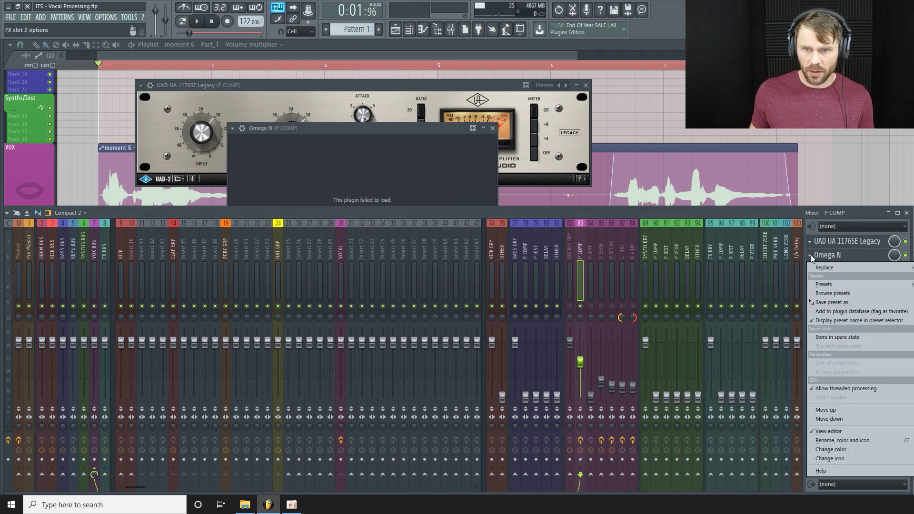
pyautogui.moveTo(838, 267)
pyautogui.click(676, 294)
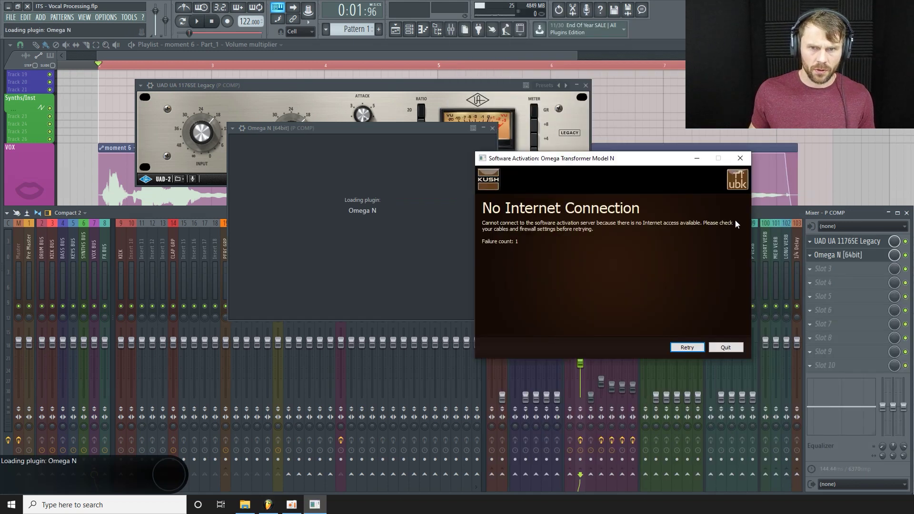
pyautogui.click(741, 159)
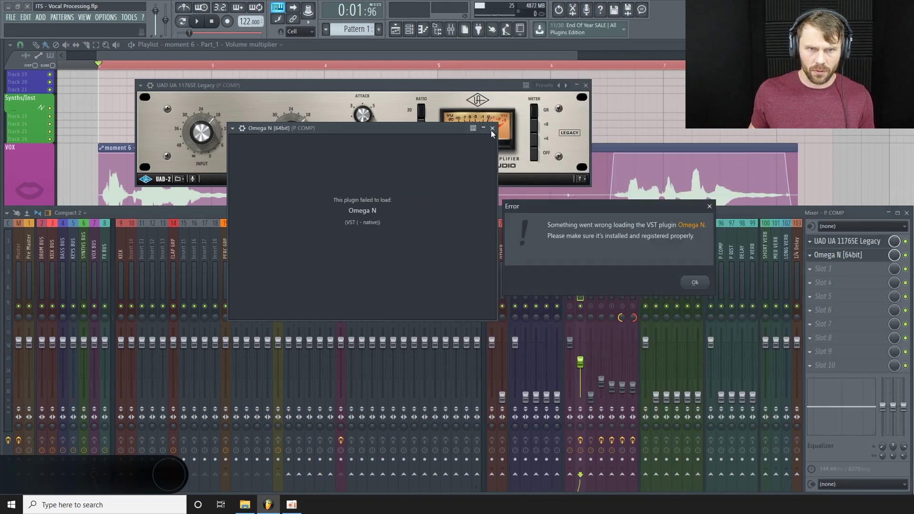
pyautogui.click(711, 207)
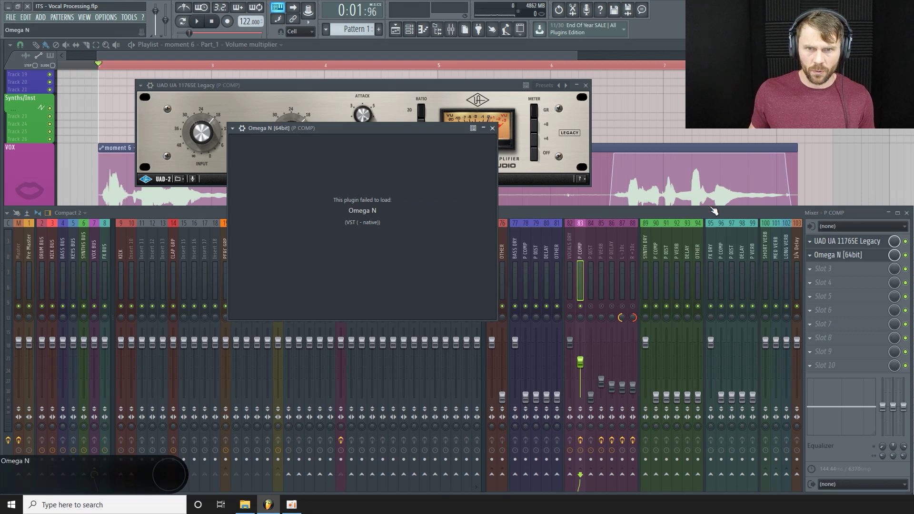
pyautogui.click(492, 128)
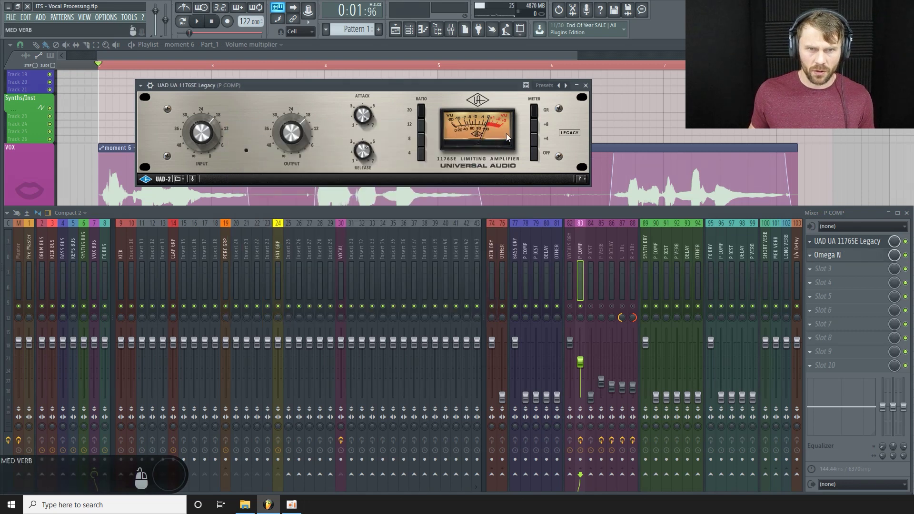
# Remove Omega N from the P COMP track's second effect slot
pyautogui.click(815, 258)
pyautogui.moveTo(841, 269)
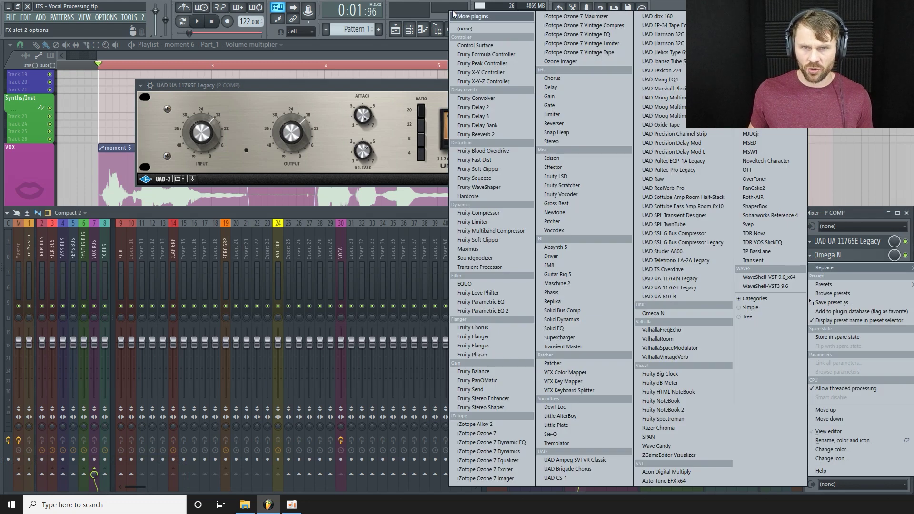
pyautogui.click(484, 30)
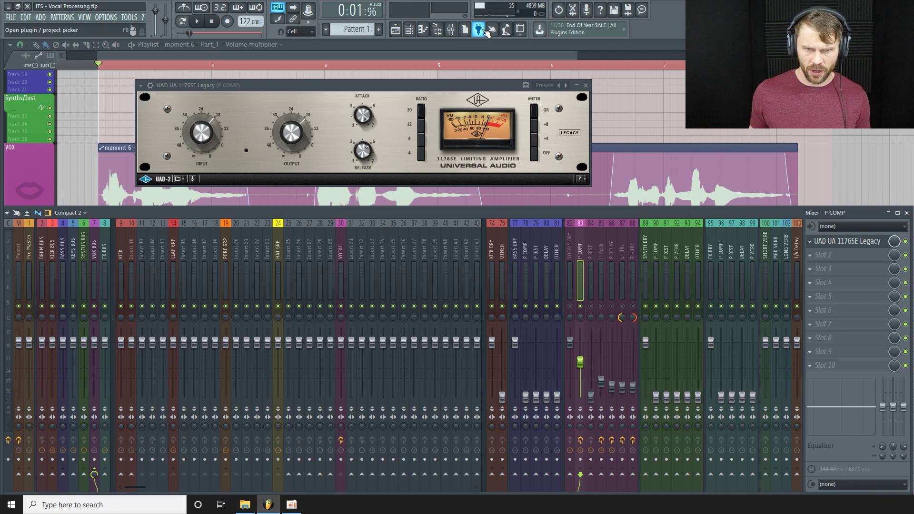
# Raise the P COMP fader slightly and play the parallel-compressed vocal
pyautogui.moveTo(580, 362); pyautogui.dragTo(581, 360)
pyautogui.press('space')
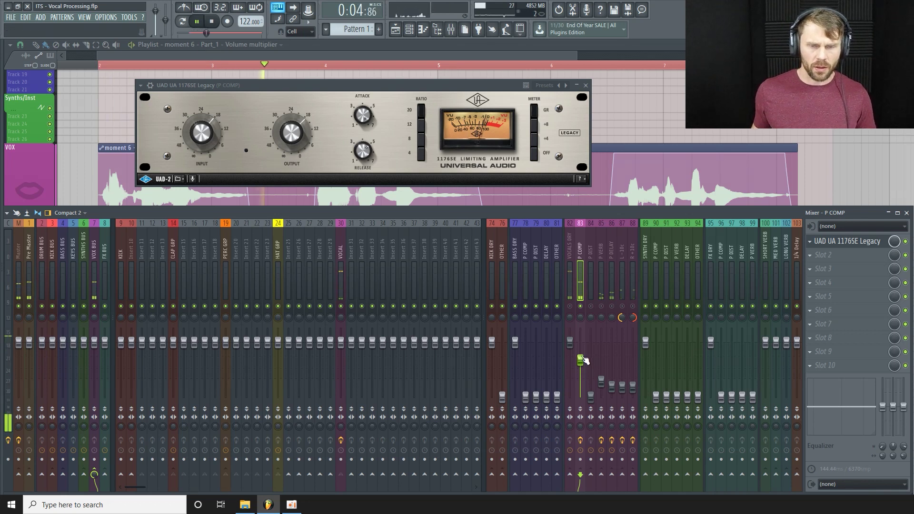
# Lower the P COMP fader back to its blend level, play it with VOCALS DRY unmuted, and close the UA 1176SE
pyautogui.press('space')
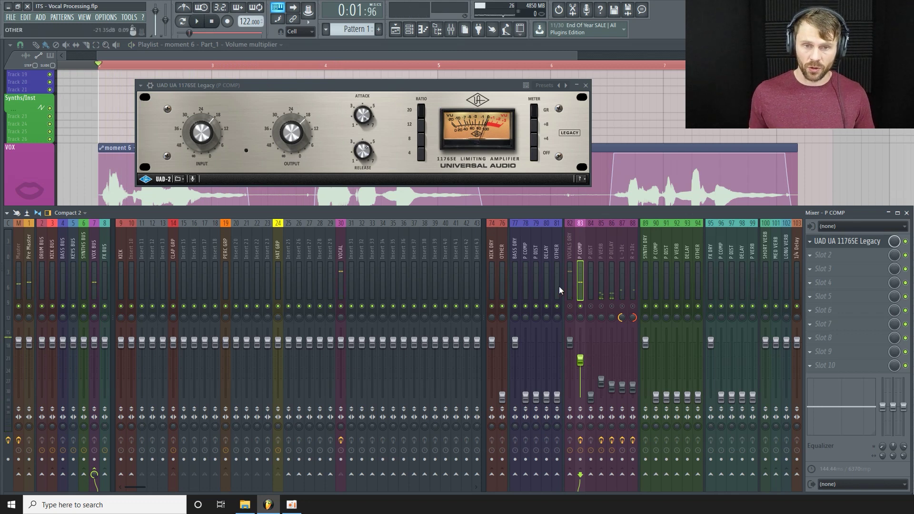
pyautogui.rightClick(580, 360)
pyautogui.click(629, 463)
pyautogui.press('space')
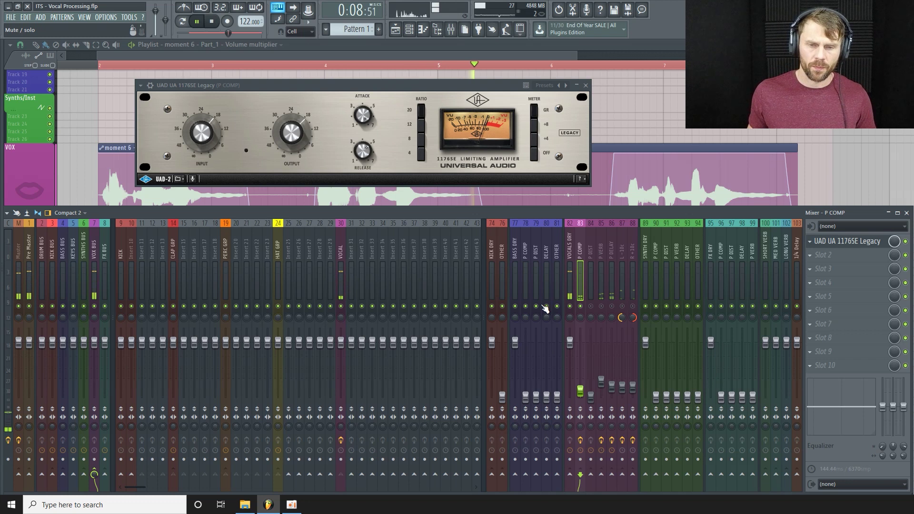
pyautogui.press('space')
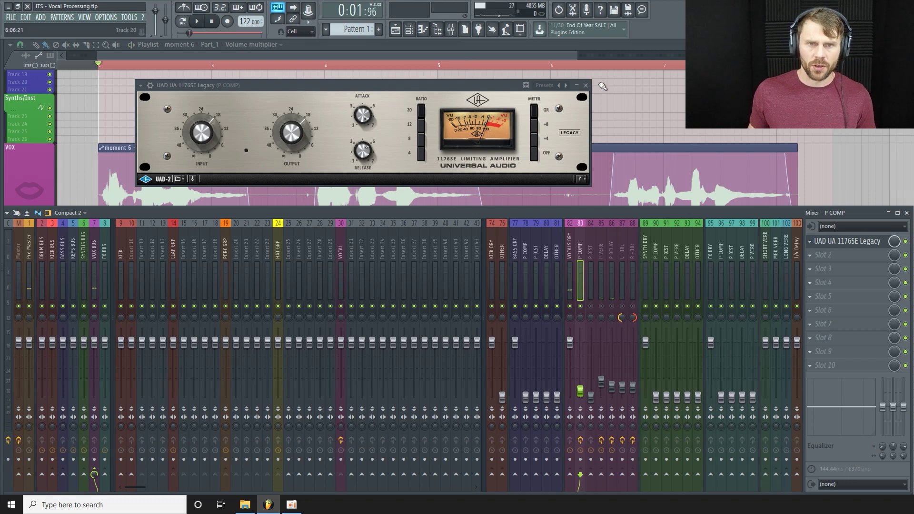
pyautogui.click(585, 85)
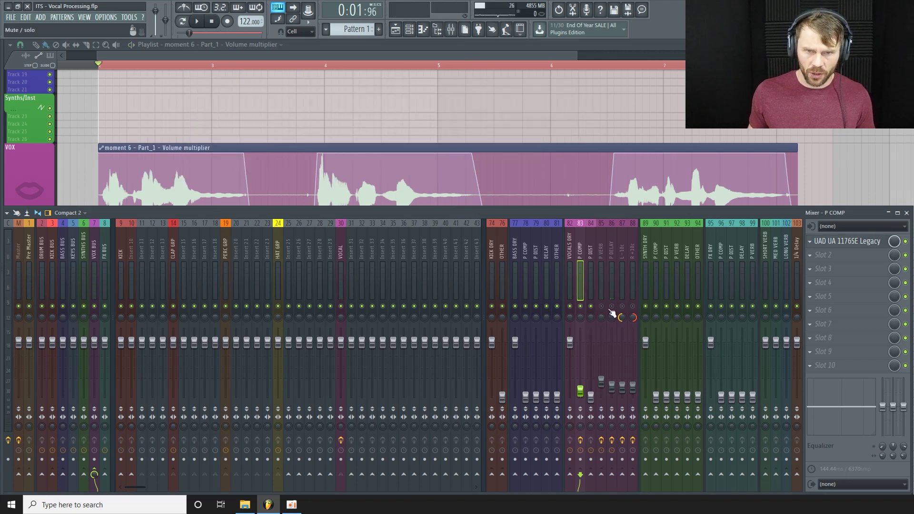
# Enable the P VERB track, open its EJ-Smooth Vocal Hall reverb, and play the vocal through it
pyautogui.click(591, 252)
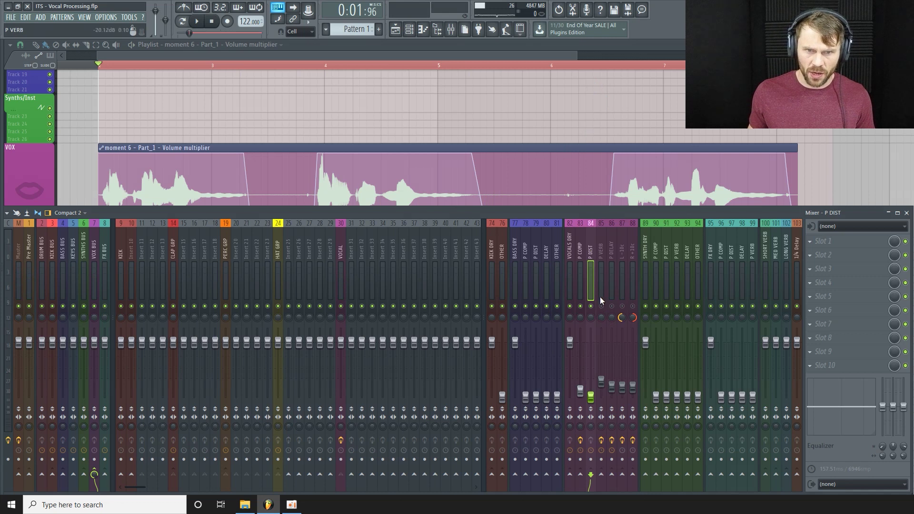
pyautogui.click(599, 269)
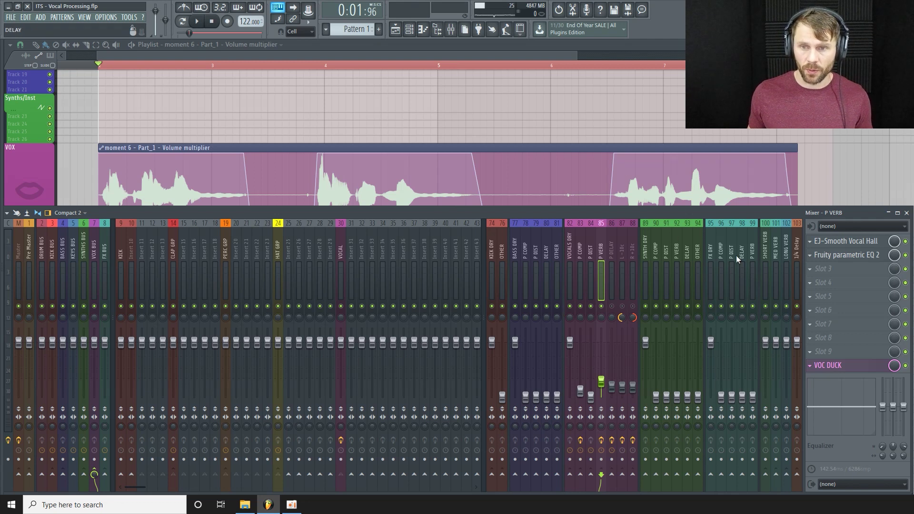
pyautogui.click(867, 243)
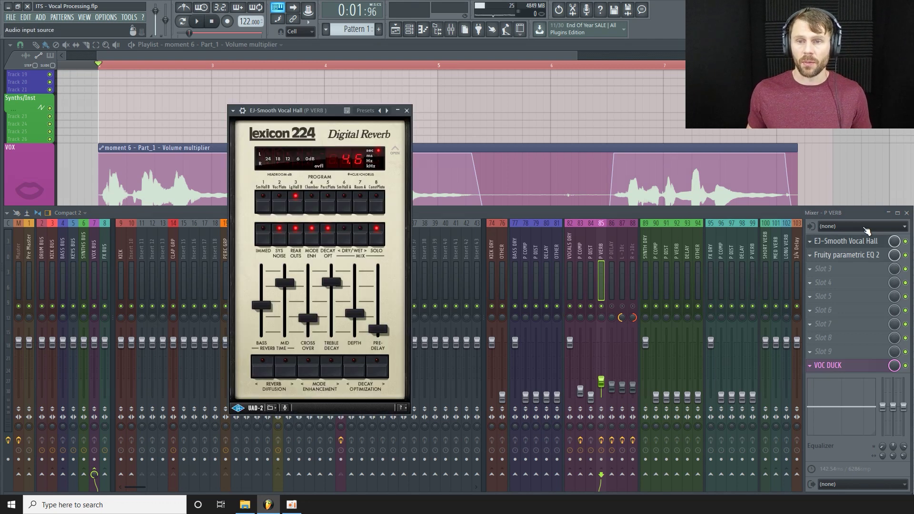
pyautogui.moveTo(329, 115); pyautogui.dragTo(324, 119)
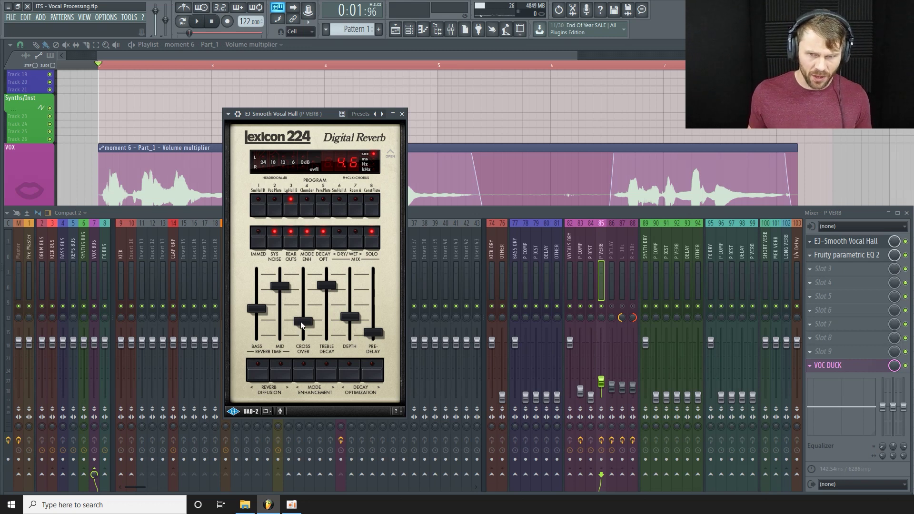
pyautogui.press('space')
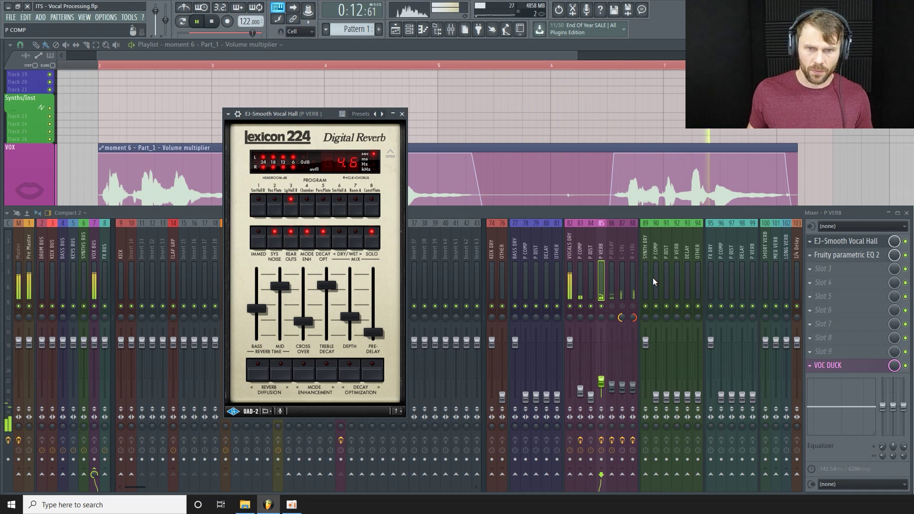
pyautogui.press('space')
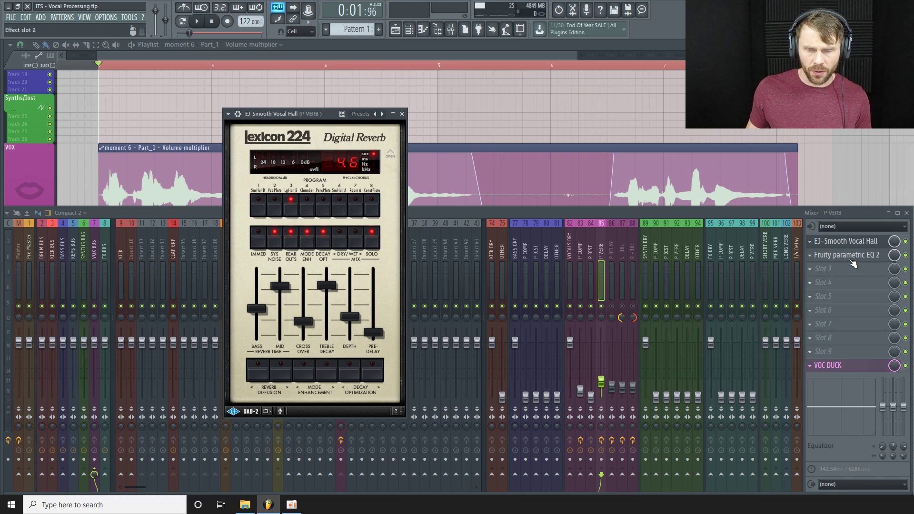
# Open Fruity parametric EQ 2 on the P VERB track and examine its high-pass and peaking bands
pyautogui.click(861, 259)
pyautogui.moveTo(370, 158); pyautogui.dragTo(323, 162)
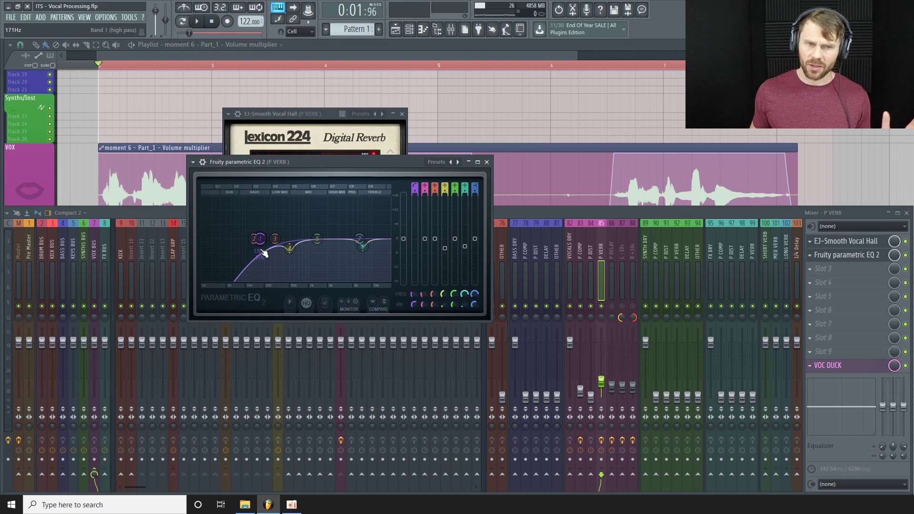
pyautogui.scroll(-2, 290, 248)
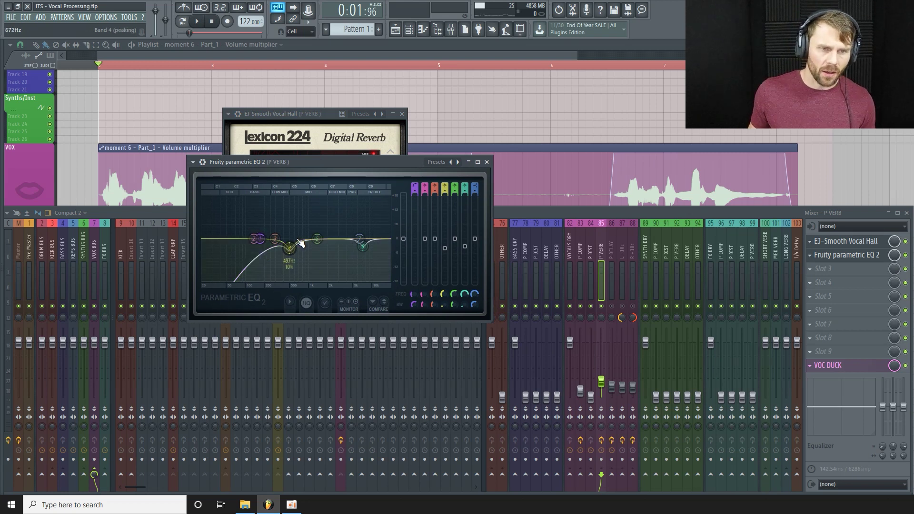
pyautogui.moveTo(370, 162); pyautogui.dragTo(390, 159)
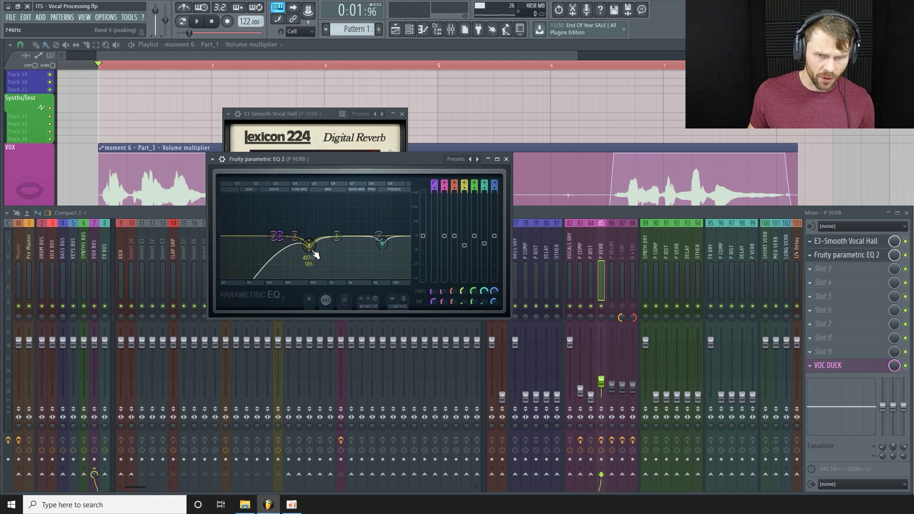
# Bypass VOC DUCK on P VERB and mute VOCALS DRY, P COMP and P DIST to isolate the reverb
pyautogui.click(907, 366)
pyautogui.click(570, 306)
pyautogui.click(580, 306)
pyautogui.click(591, 306)
pyautogui.click(388, 159)
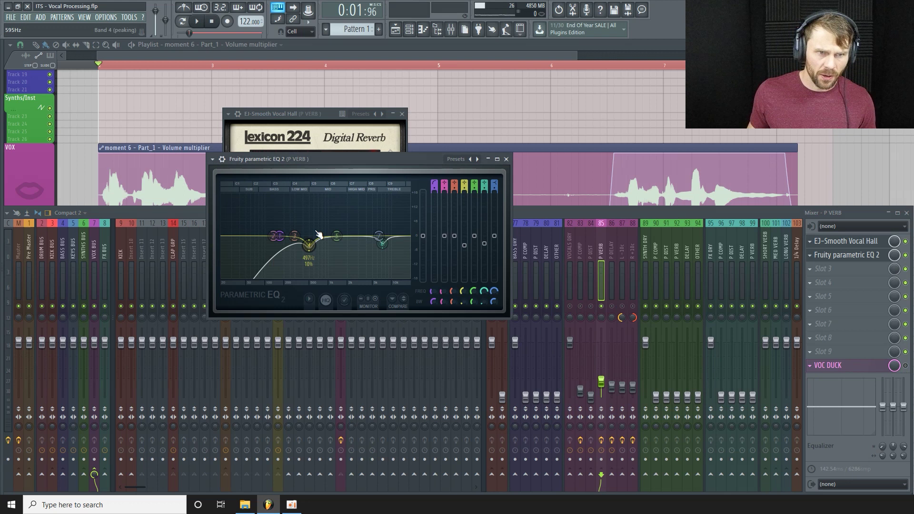
# Boost the P VERB EQ's 497 Hz band to 15.3 dB during playback, and return it to a slight cut
pyautogui.press('space')
pyautogui.moveTo(469, 247); pyautogui.dragTo(464, 199)
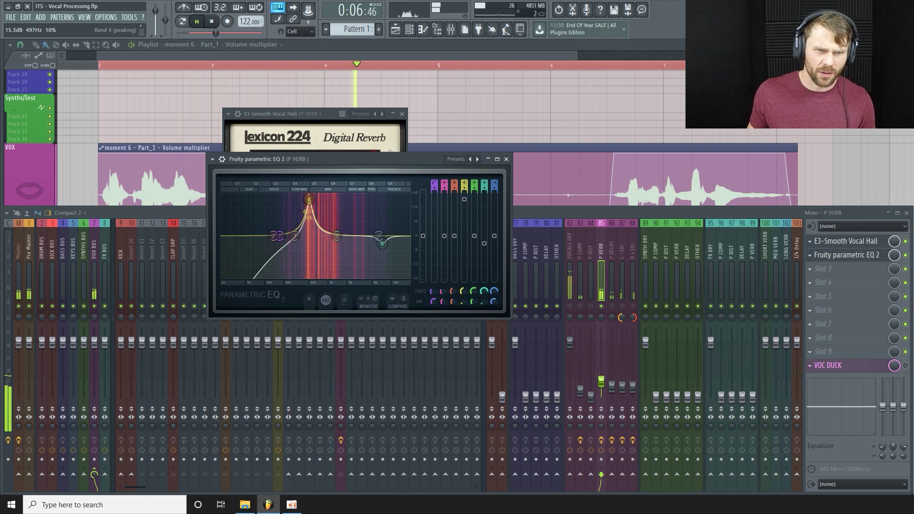
pyautogui.press('space')
pyautogui.moveTo(464, 200); pyautogui.dragTo(465, 245)
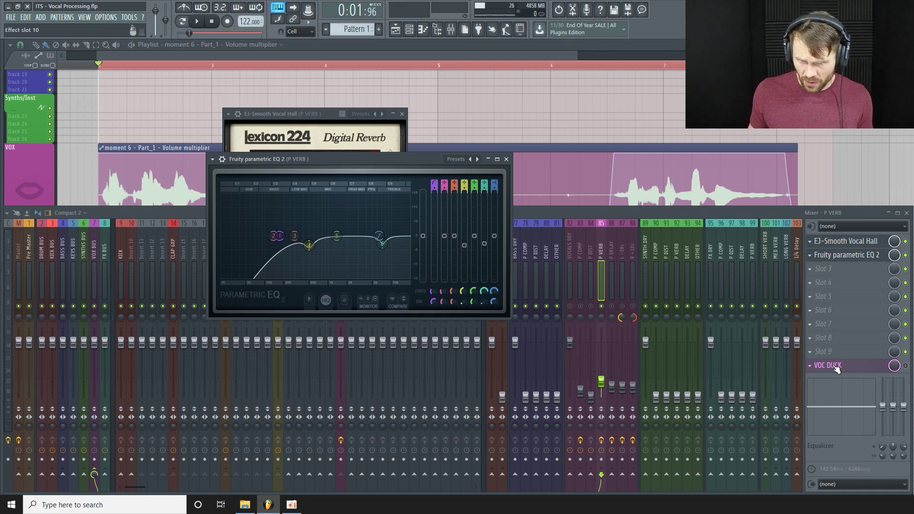
# Re-enable and open VOC DUCK on P VERB, and unmute the VOCALS DRY, P COMP and P DIST tracks
pyautogui.click(890, 371)
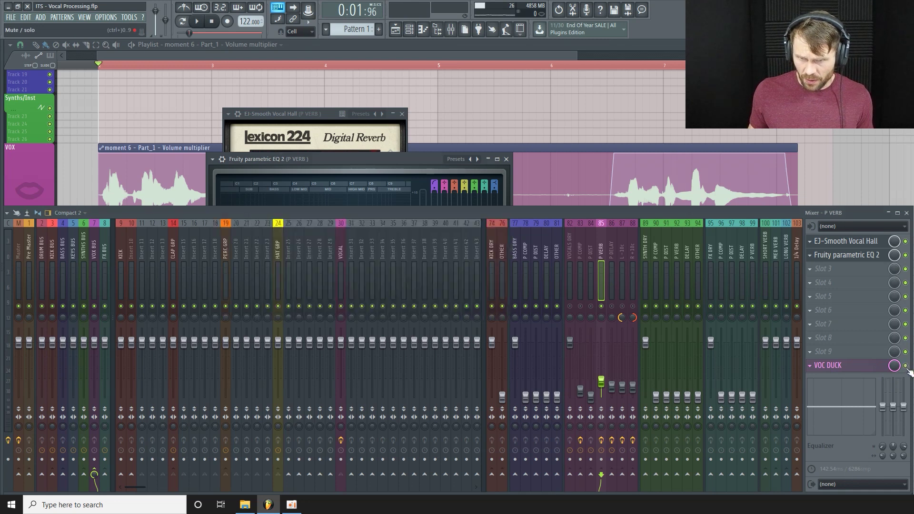
pyautogui.click(865, 370)
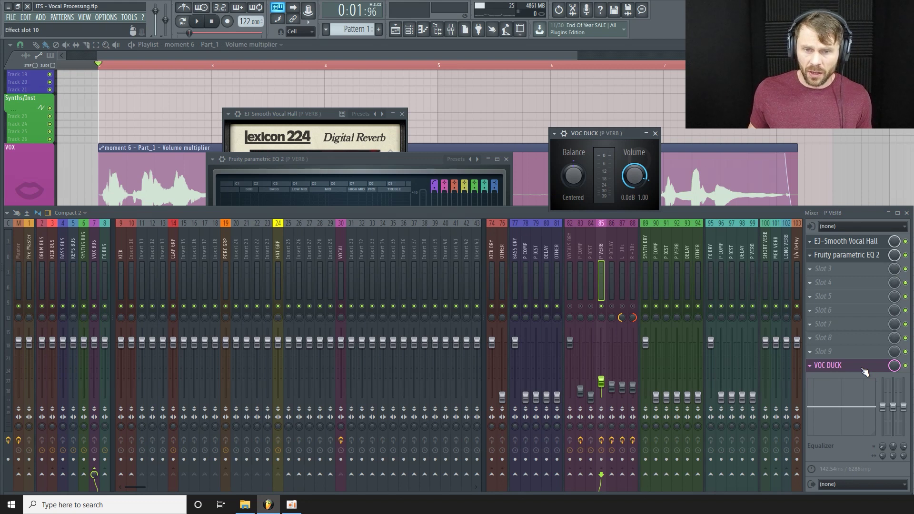
pyautogui.click(591, 306)
pyautogui.click(581, 306)
pyautogui.moveTo(612, 133); pyautogui.dragTo(646, 150)
# Close the P VERB track's Fruity parametric EQ 2 and EJ-Smooth Vocal Hall windows
pyautogui.moveTo(387, 158); pyautogui.dragTo(379, 143)
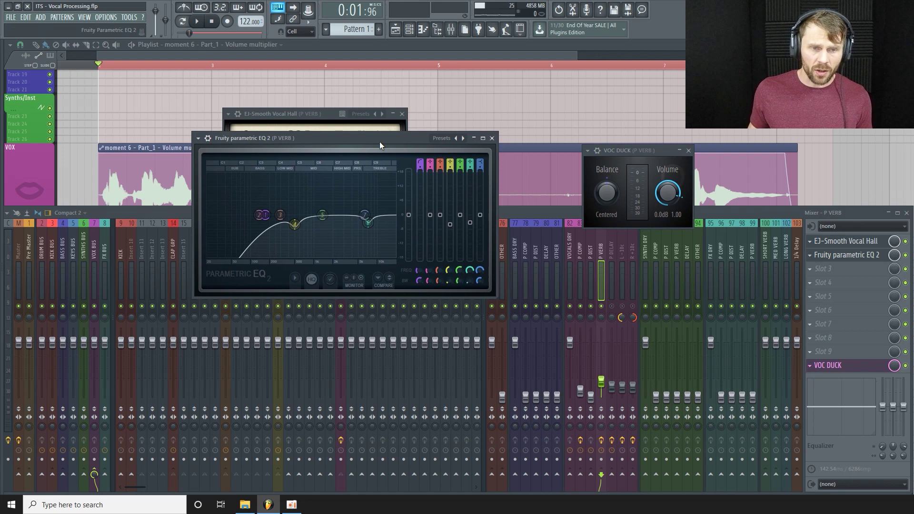
pyautogui.click(494, 138)
pyautogui.click(402, 114)
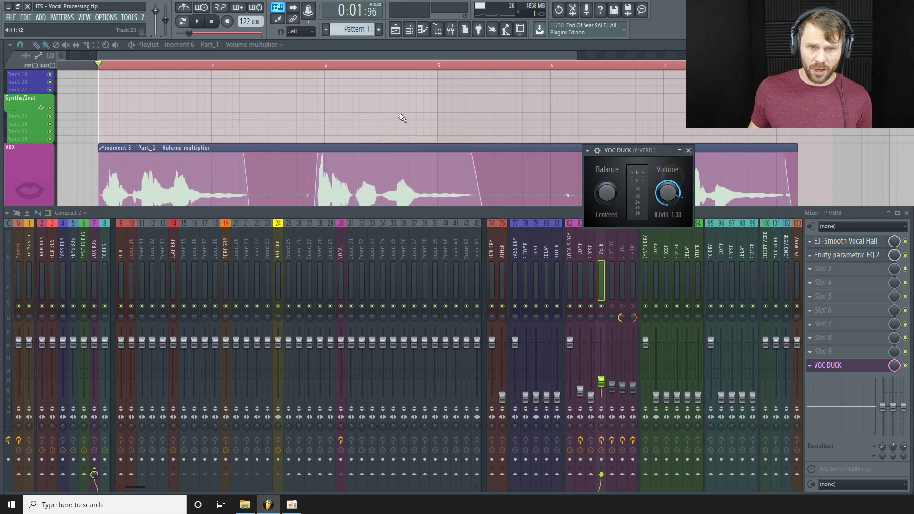
# Open the PEAK controller on the VOCAL track and arrange it beside the VOC DUCK window
pyautogui.click(341, 251)
pyautogui.click(853, 365)
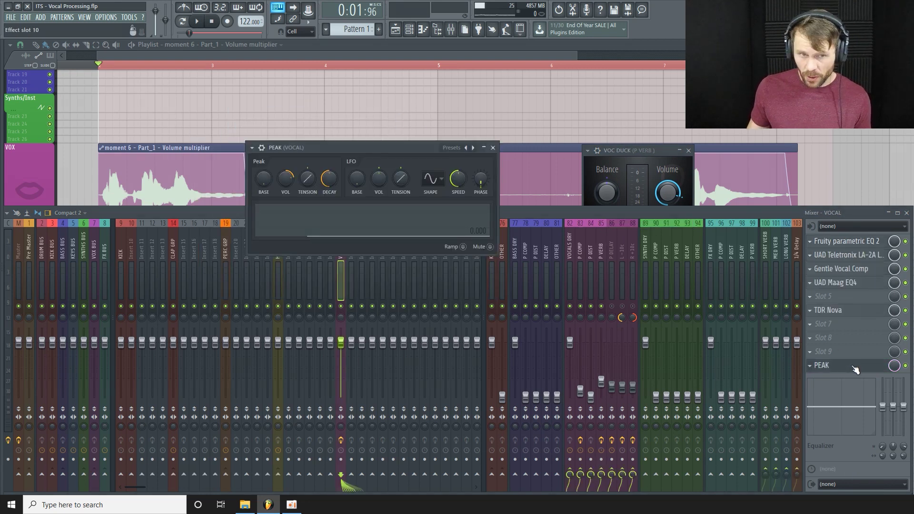
pyautogui.moveTo(426, 155); pyautogui.dragTo(352, 143)
pyautogui.moveTo(632, 151); pyautogui.dragTo(626, 144)
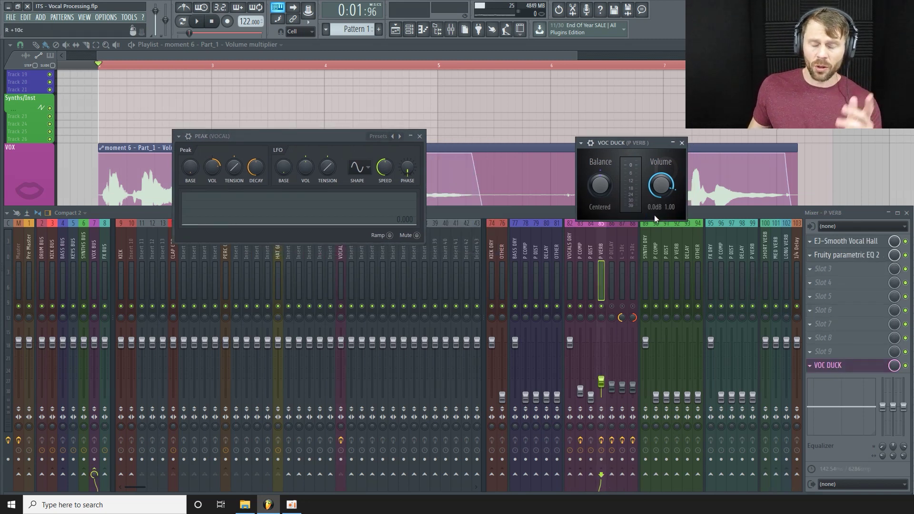
pyautogui.moveTo(626, 141); pyautogui.dragTo(565, 167)
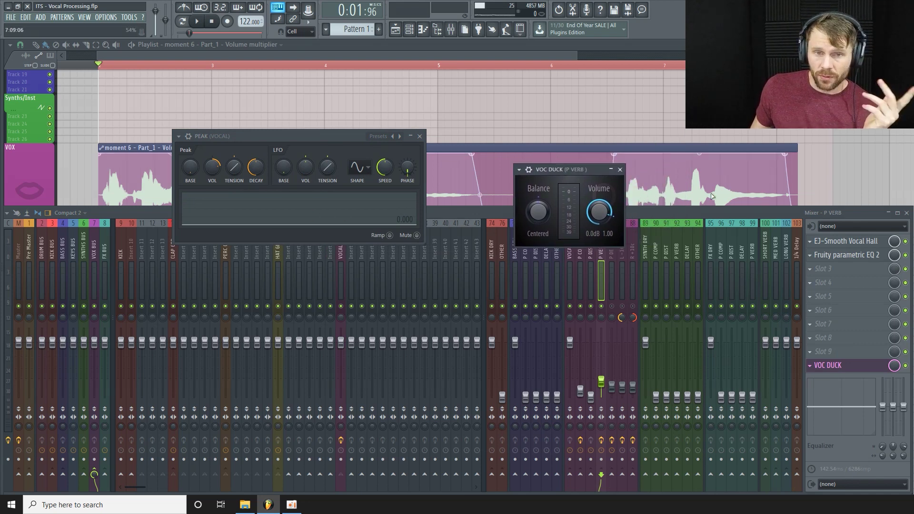
# Link VOC DUCK's Volume to the PEAK - Peak internal controller
pyautogui.rightClick(600, 217)
pyautogui.click(638, 292)
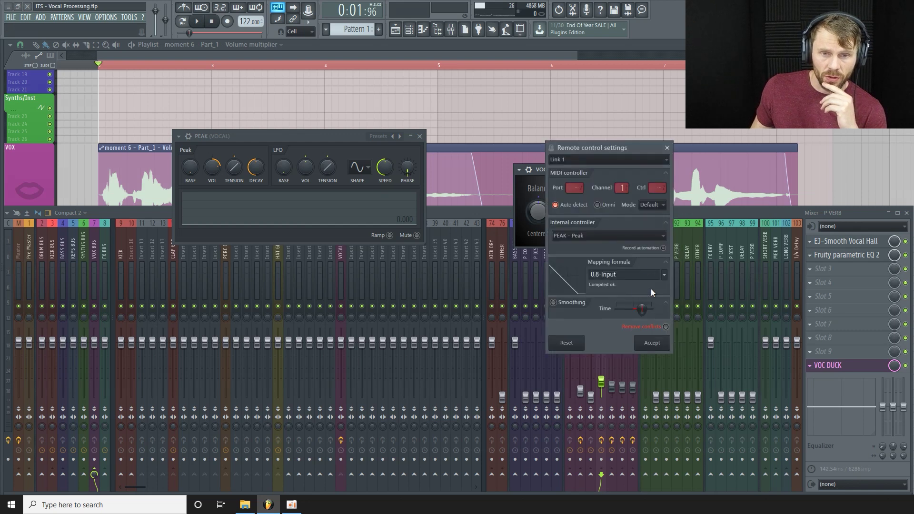
pyautogui.click(663, 236)
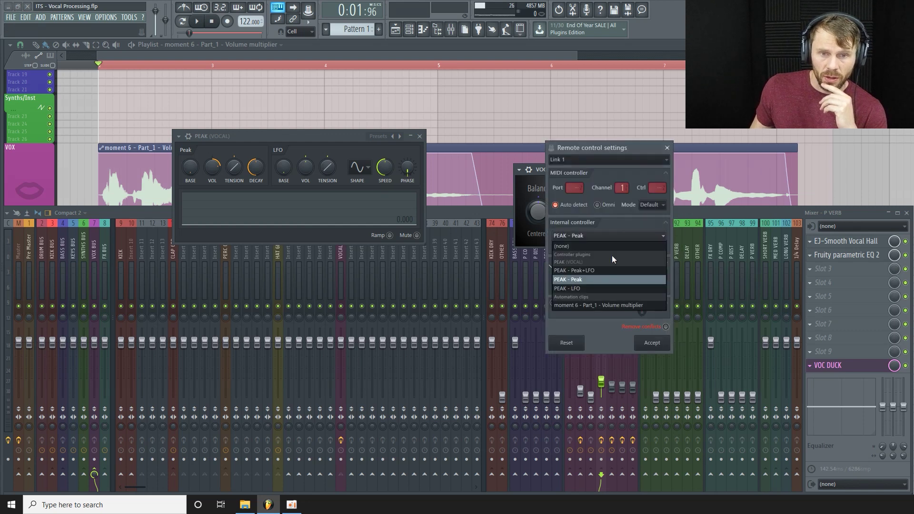
pyautogui.click(597, 281)
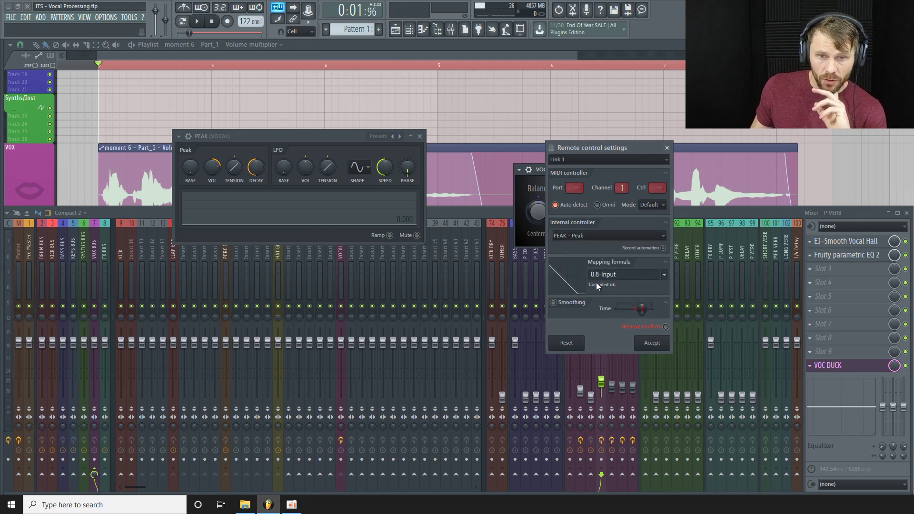
# Apply the Inverted mapping formula to the volume link, edit it to 0.8-Input, and accept the settings
pyautogui.click(664, 275)
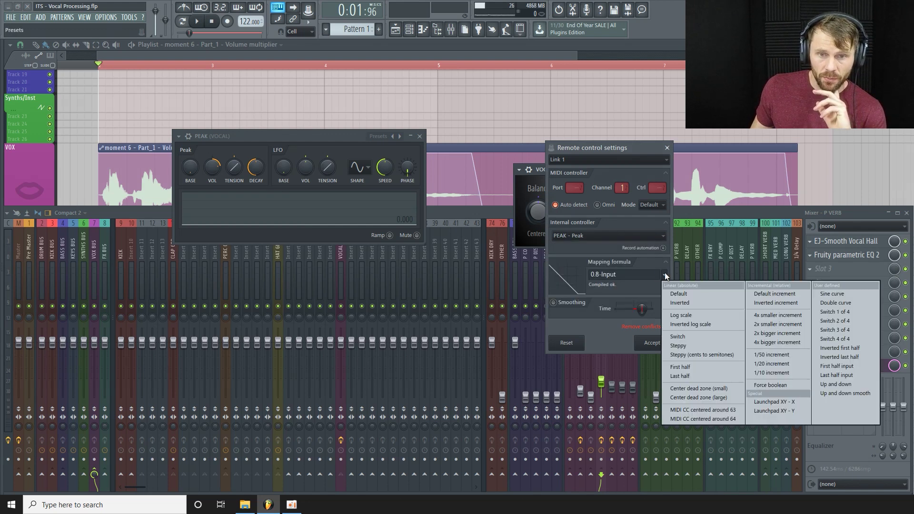
pyautogui.click(694, 303)
pyautogui.click(592, 274)
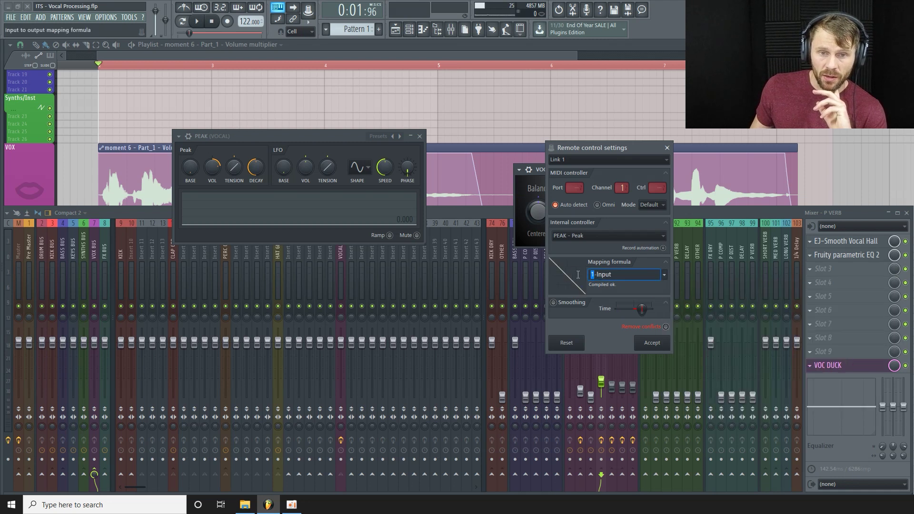
pyautogui.write('0.8')
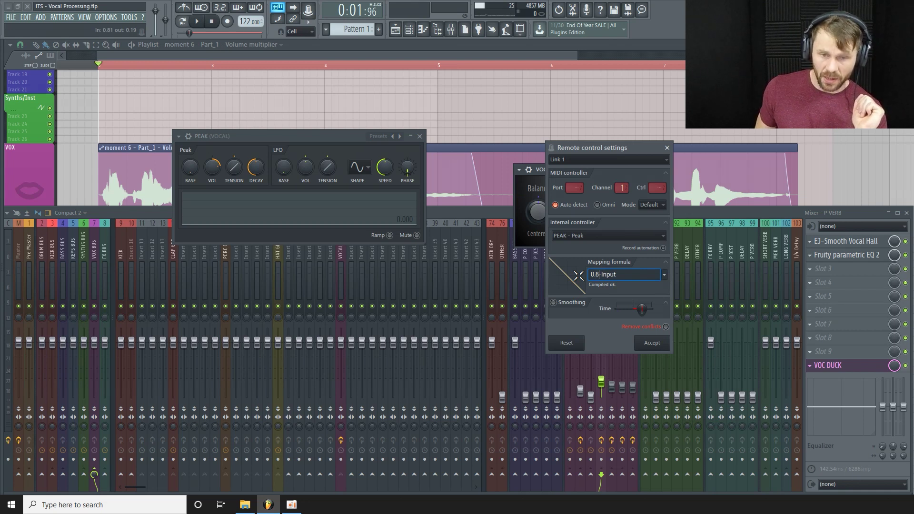
pyautogui.moveTo(605, 143); pyautogui.dragTo(706, 173)
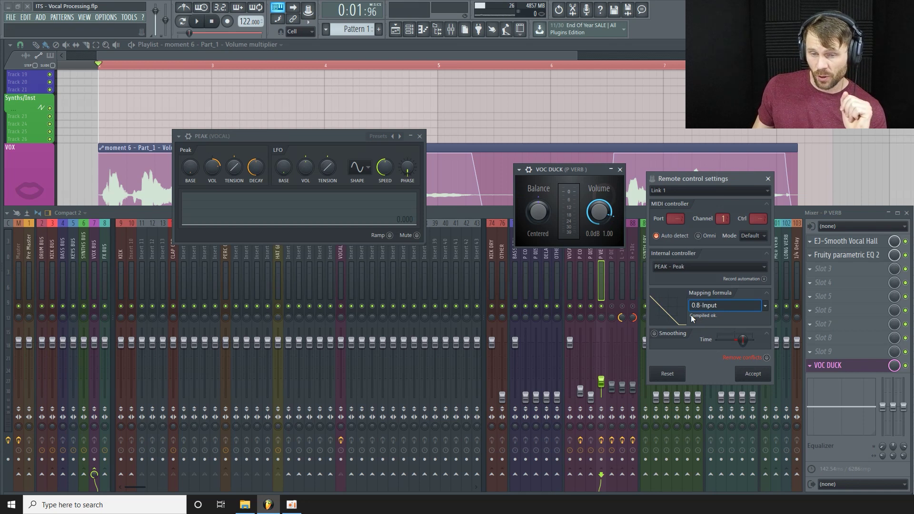
pyautogui.click(757, 373)
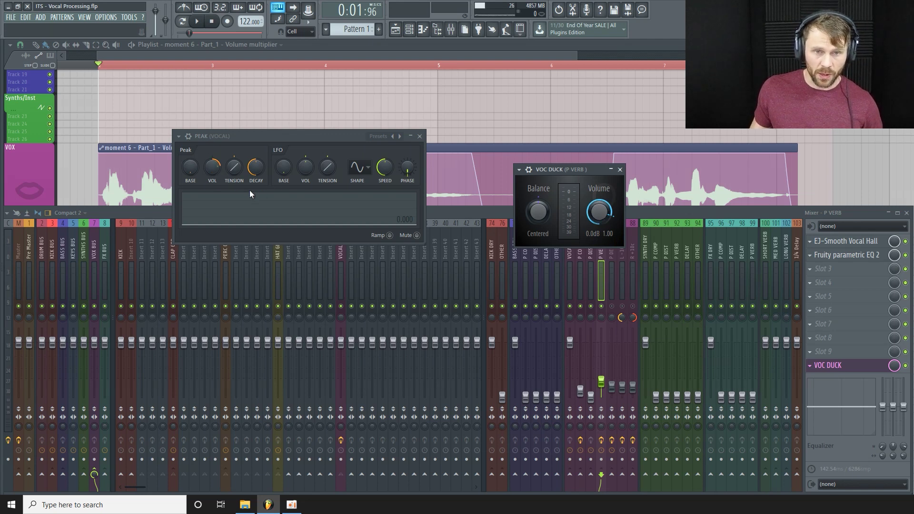
# Play the vocal to audition the reverb ducking, trying a higher PEAK VOL amount and restoring it
pyautogui.press('space')
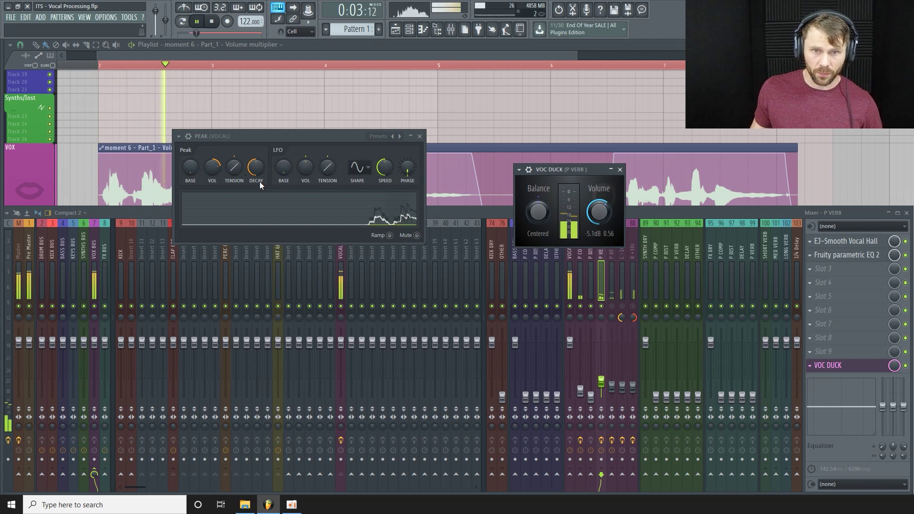
pyautogui.press('space')
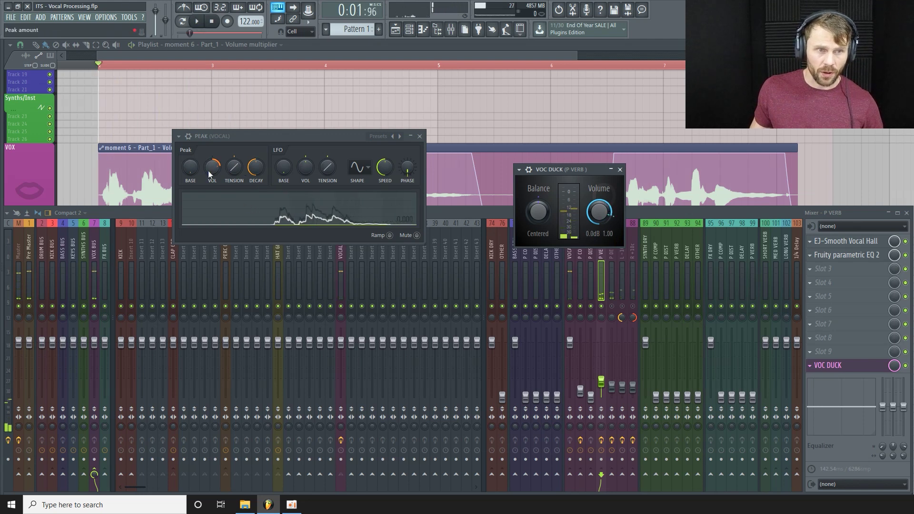
pyautogui.press('space')
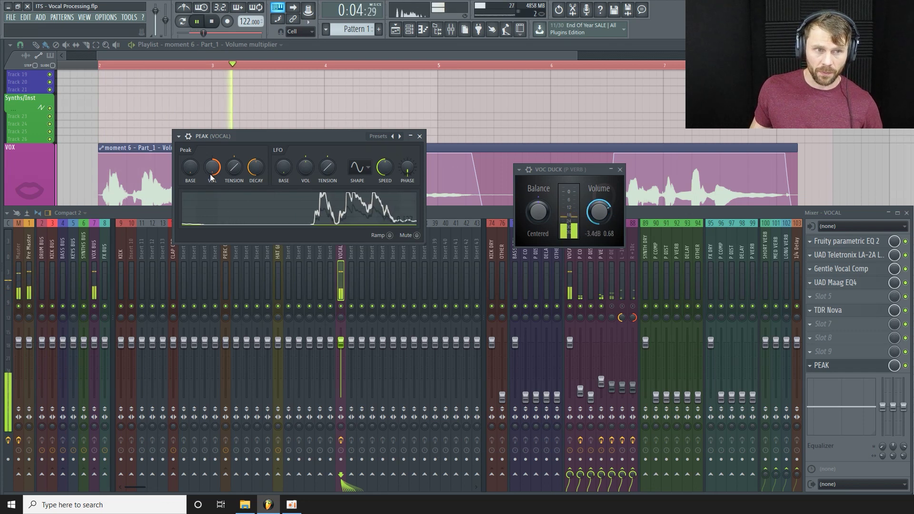
pyautogui.press('space')
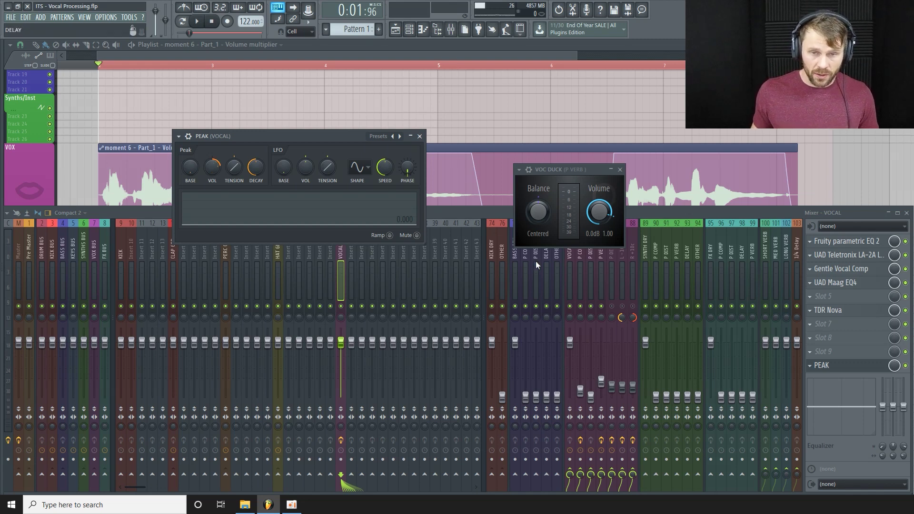
# Close the VOC DUCK and PEAK windows and enable the muted P DELAY track in the vocal group
pyautogui.click(620, 169)
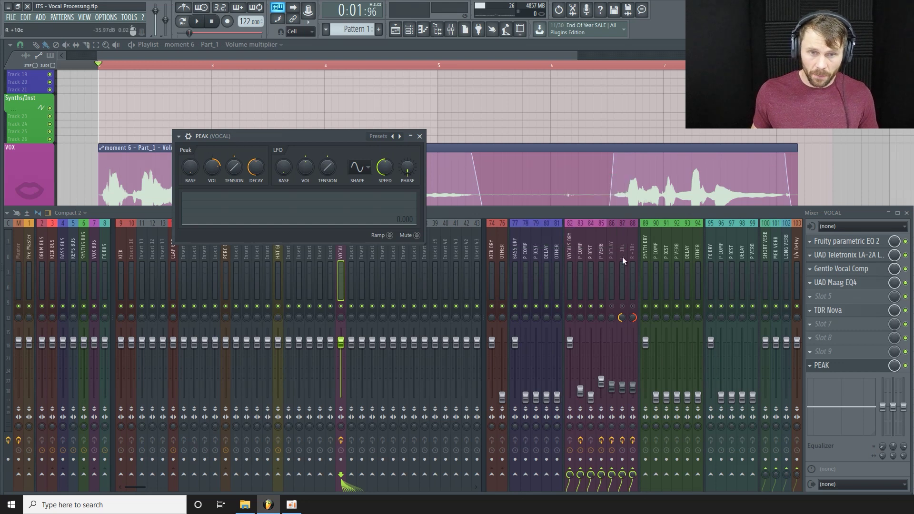
pyautogui.click(604, 248)
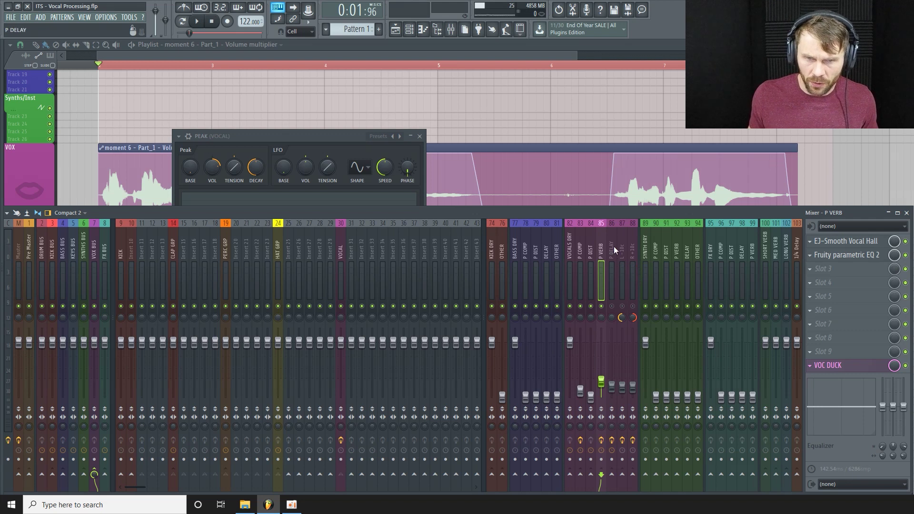
pyautogui.click(611, 252)
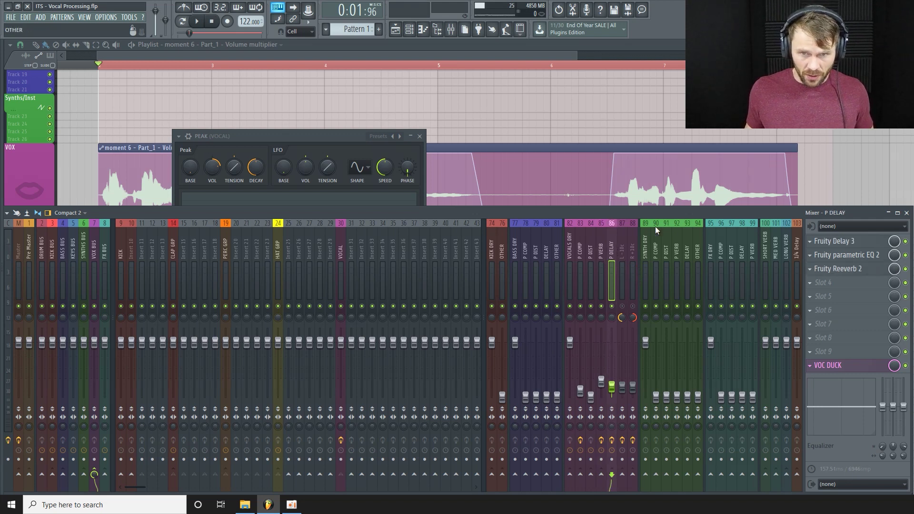
pyautogui.click(420, 136)
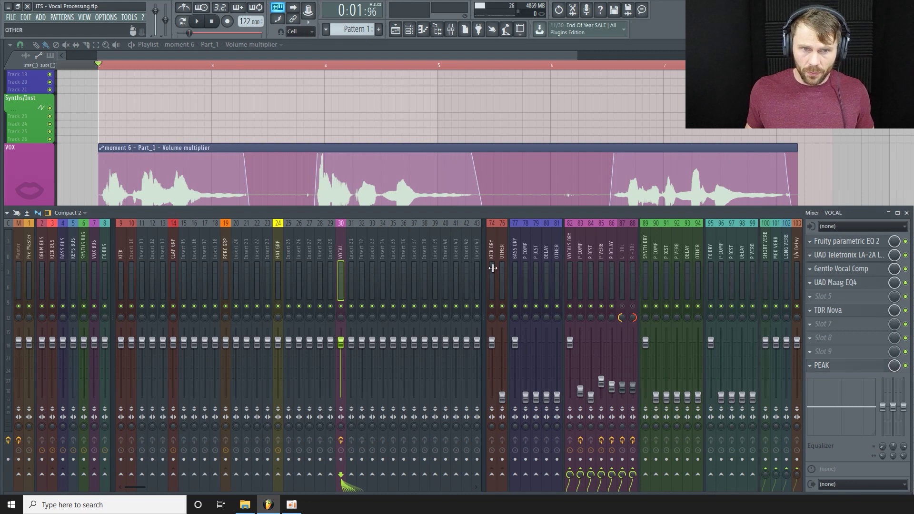
# Open Fruity Delay 3 on the P DELAY track and play the vocal to audition the delay
pyautogui.click(611, 252)
pyautogui.click(843, 241)
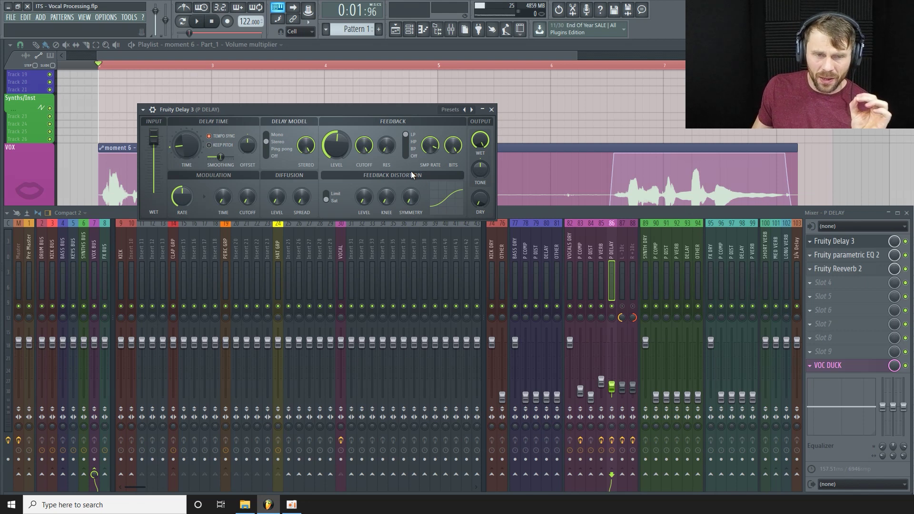
pyautogui.press('space')
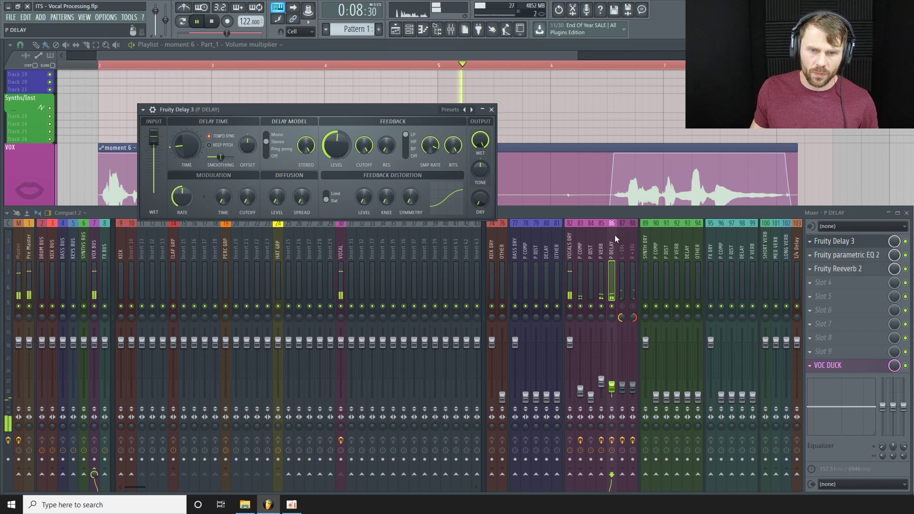
pyautogui.press('space')
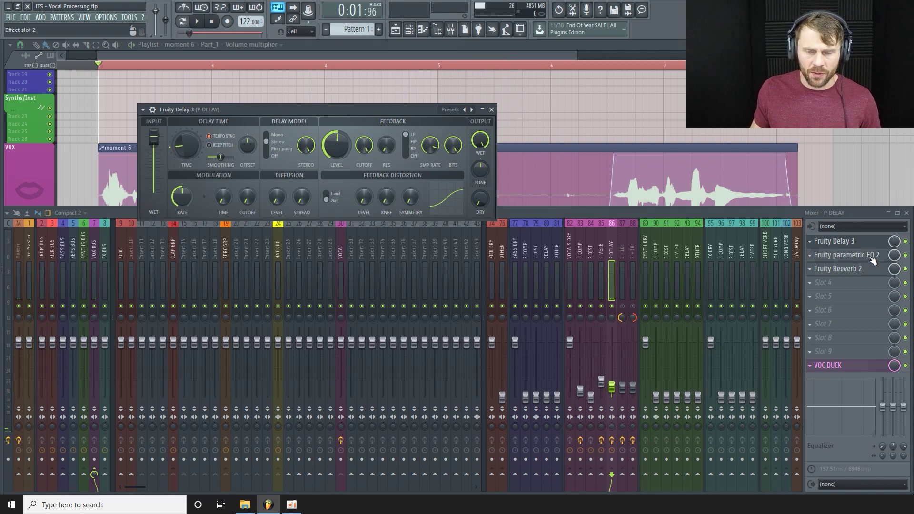
# Examine the Fruity parametric EQ 2 curve and Fruity Reeverb 2 settings on the P DELAY track, closing the plugin windows
pyautogui.click(873, 260)
pyautogui.moveTo(580, 222); pyautogui.dragTo(529, 217)
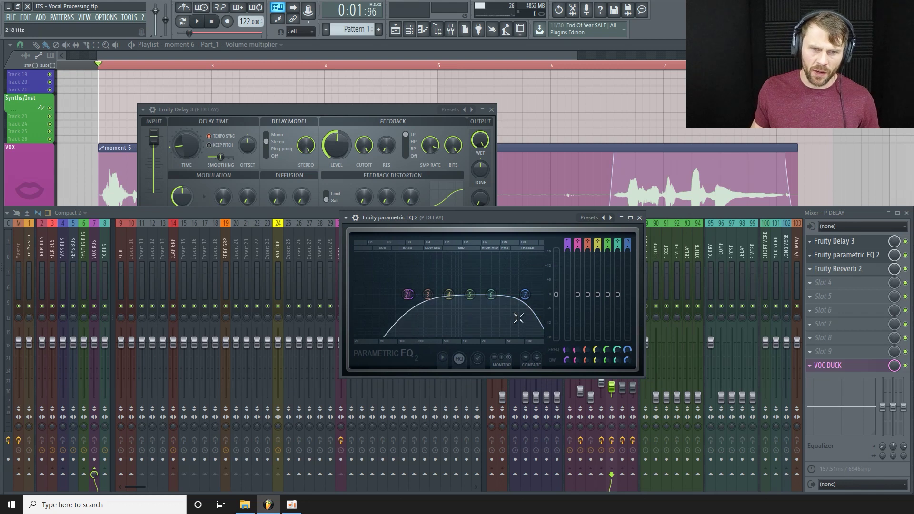
pyautogui.click(640, 219)
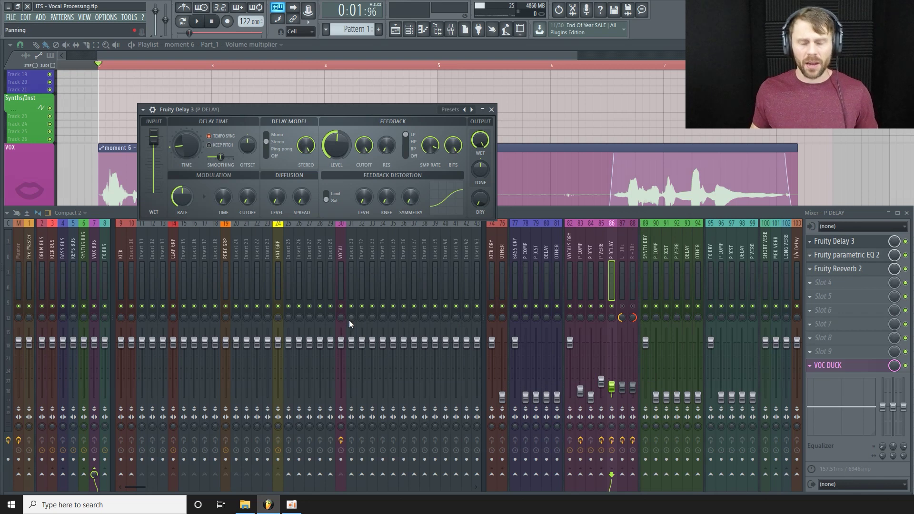
pyautogui.click(492, 110)
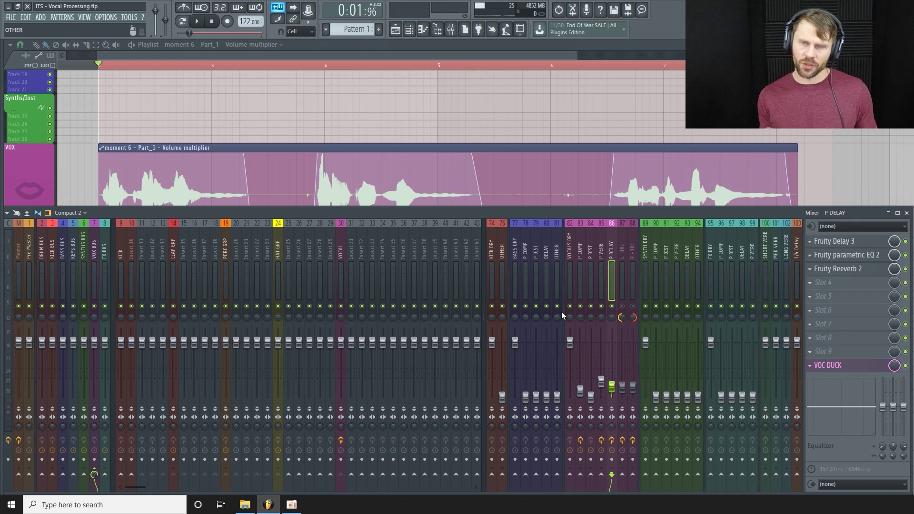
pyautogui.click(880, 269)
pyautogui.moveTo(435, 202); pyautogui.dragTo(421, 201)
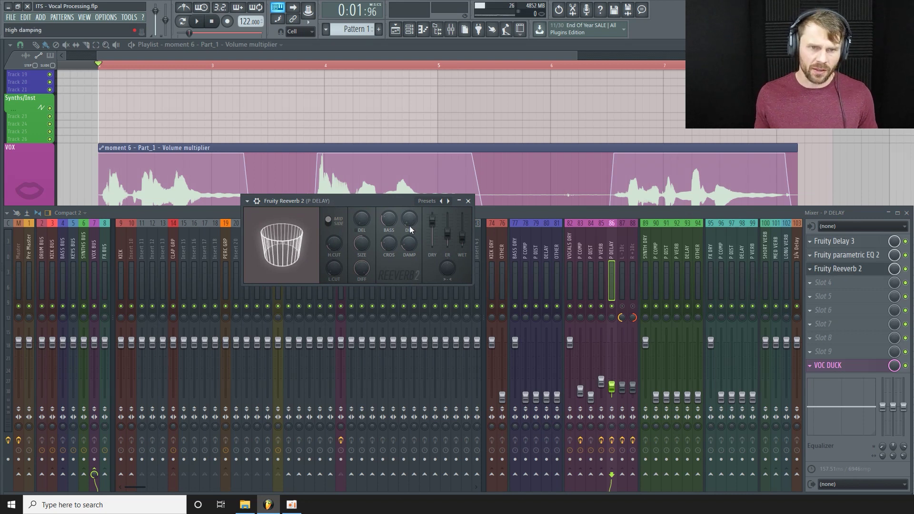
pyautogui.click(469, 201)
# Open VOC DUCK on the P DELAY track, play the vocal to audition the ducked delay, and close the window
pyautogui.click(870, 365)
pyautogui.click(869, 366)
pyautogui.click(869, 369)
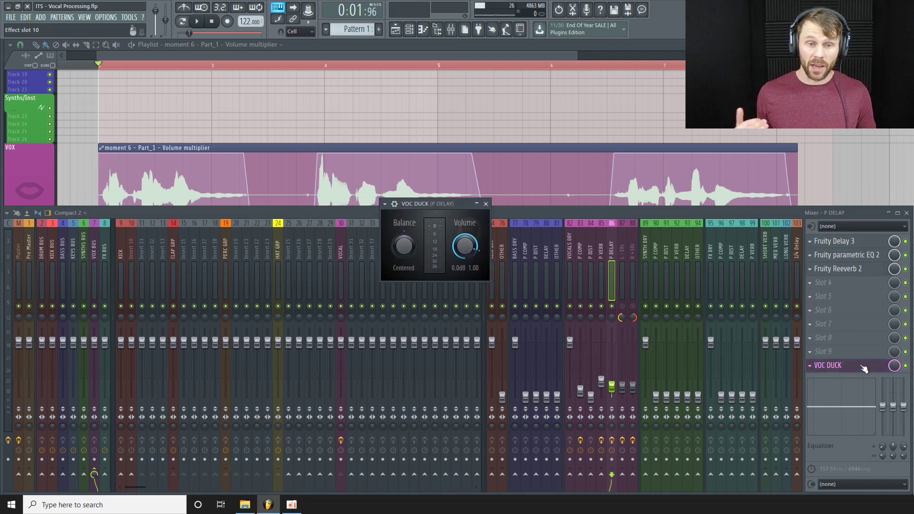
pyautogui.press('space')
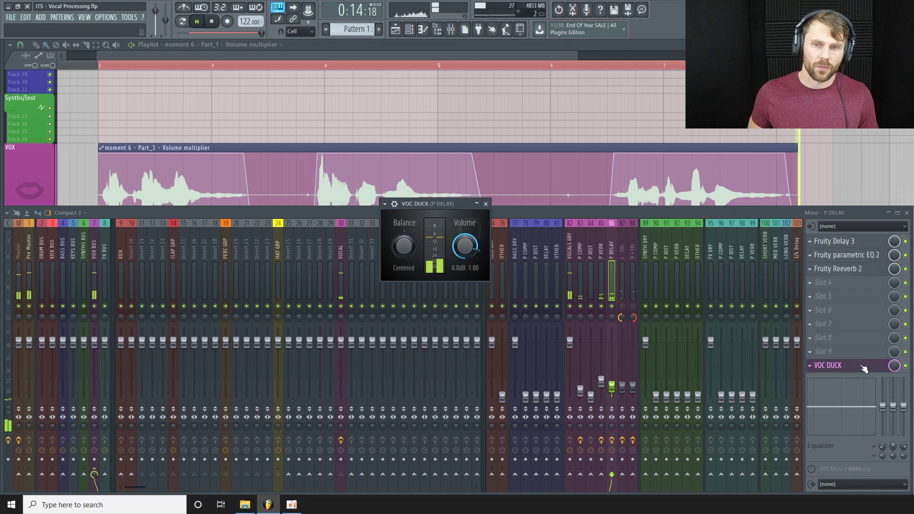
pyautogui.press('space')
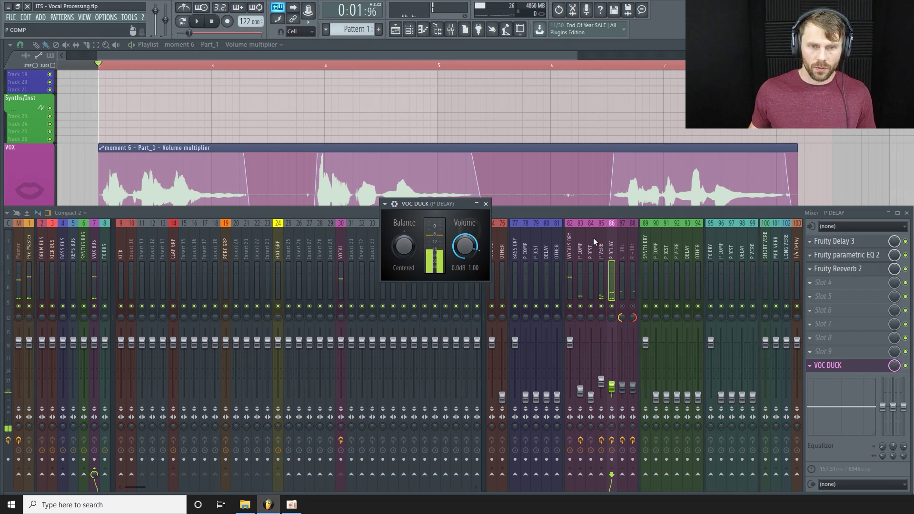
pyautogui.click(485, 204)
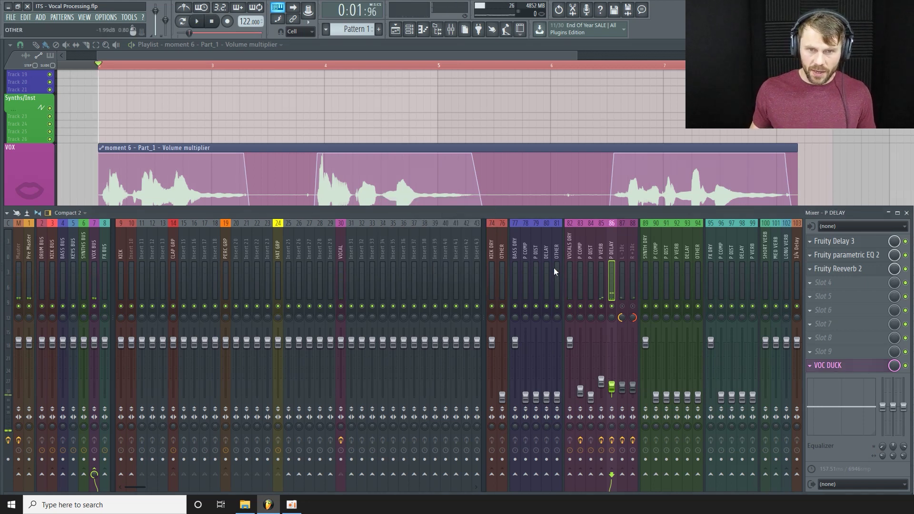
# Unmute the L -10c and R +10c tracks and select L -10c
pyautogui.click(623, 309)
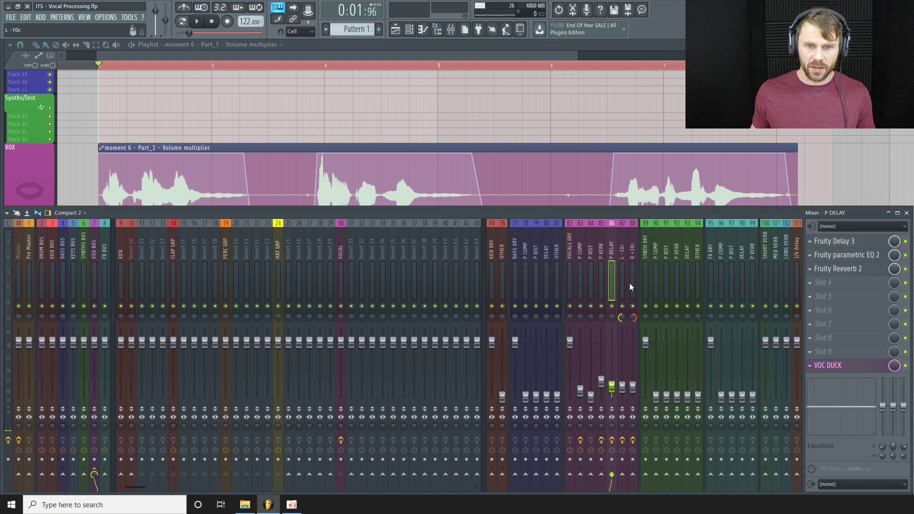
pyautogui.click(630, 258)
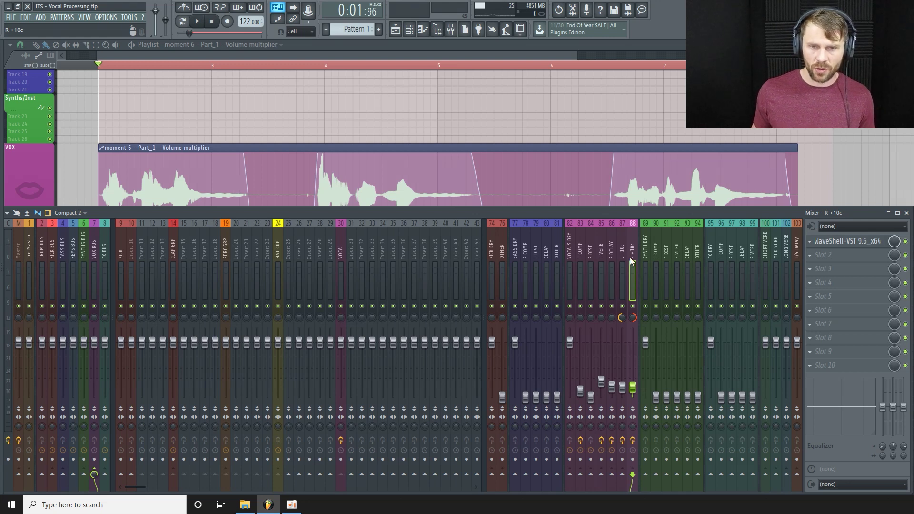
pyautogui.click(623, 257)
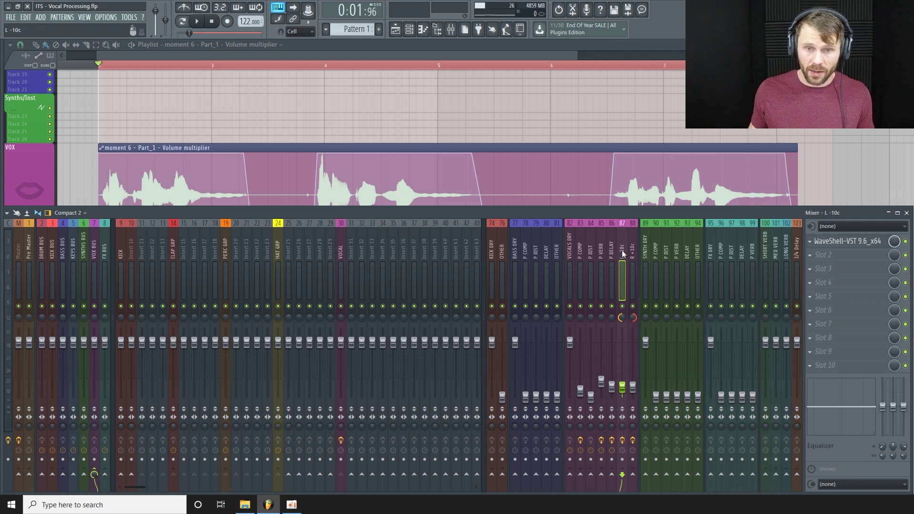
# Inspect the SoundShifter cents settings on the L -10c and R +10c tracks, closing each plugin window
pyautogui.click(852, 243)
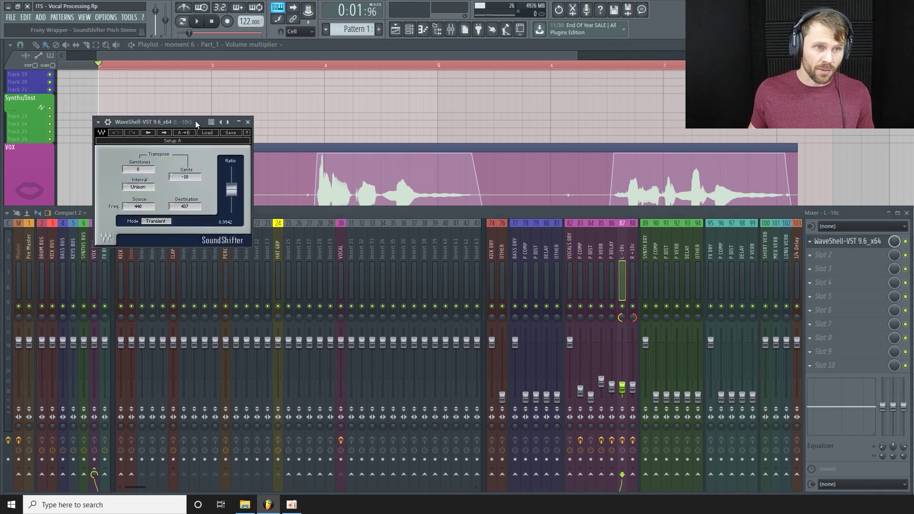
pyautogui.moveTo(195, 122); pyautogui.dragTo(176, 123)
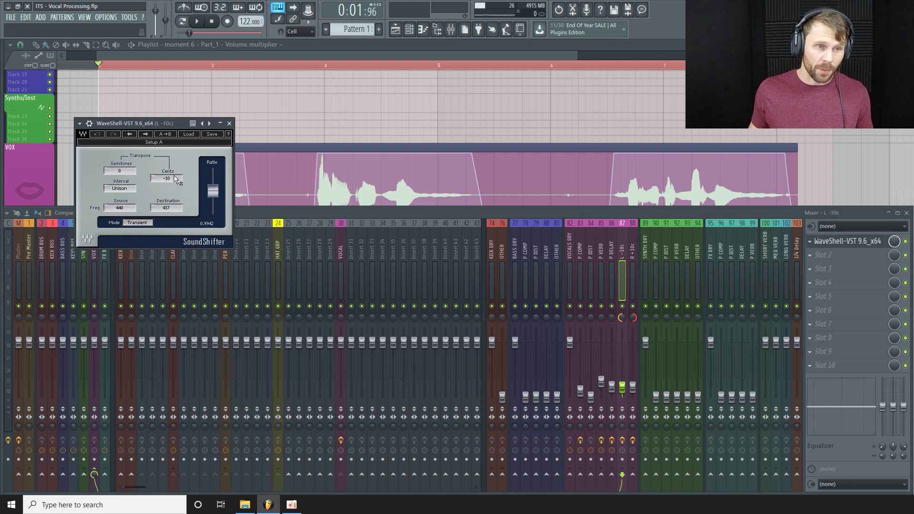
pyautogui.click(229, 124)
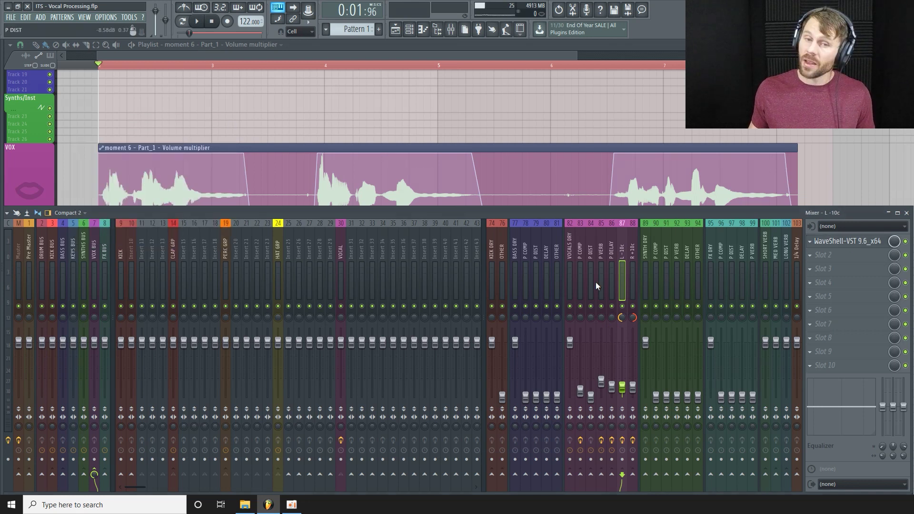
pyautogui.click(633, 271)
pyautogui.click(848, 241)
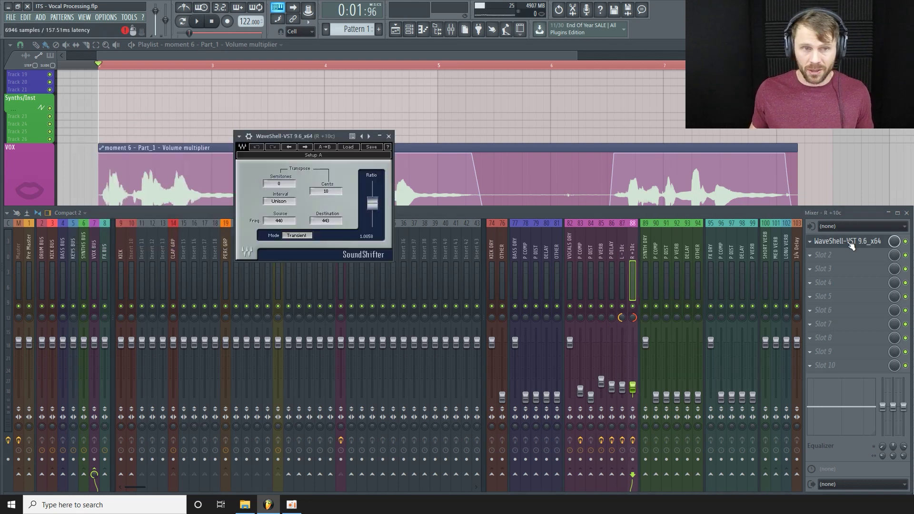
pyautogui.click(388, 136)
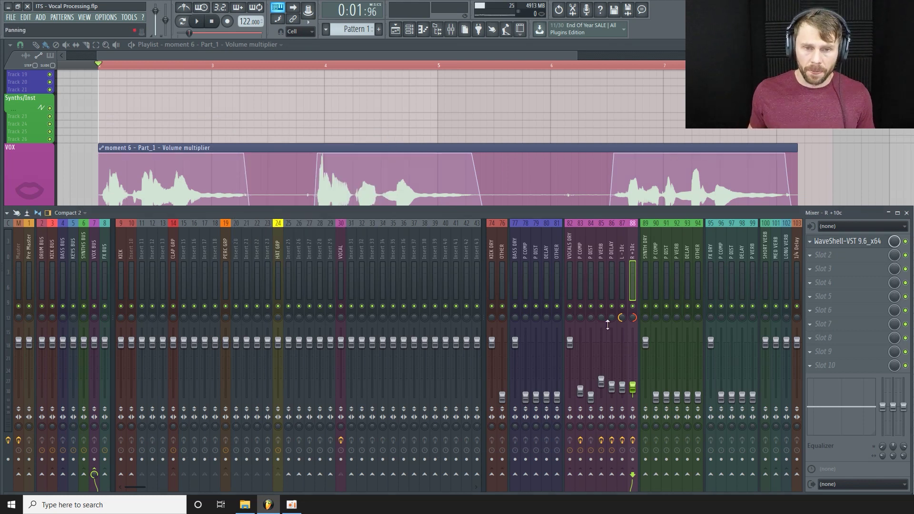
# Mute the P COMP, P DIST, P VERB, P DELAY and VOCALS DRY tracks to isolate the detuned pair
pyautogui.click(580, 306)
pyautogui.click(591, 306)
pyautogui.click(602, 306)
pyautogui.click(612, 306)
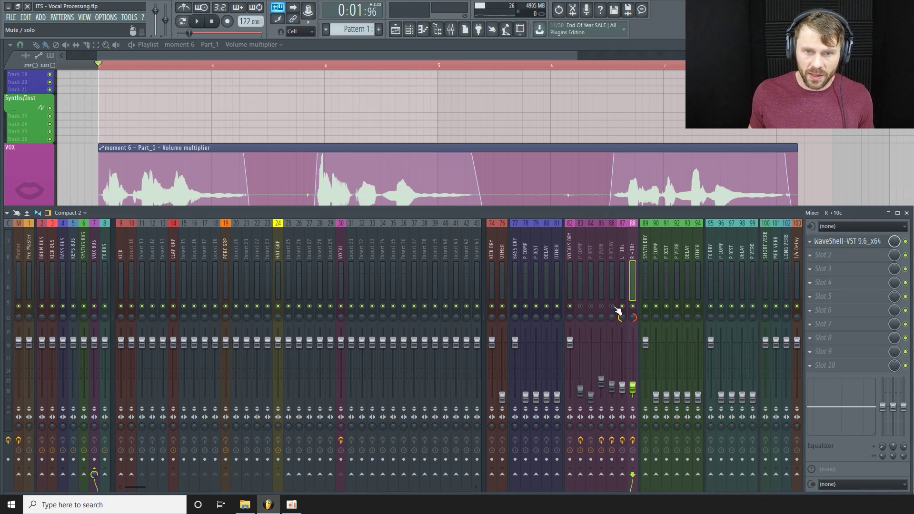
pyautogui.click(570, 306)
# Select L -10c and R +10c together, raise their faders to -13.0 dB, and play the vocal to audition them
pyautogui.click(622, 257)
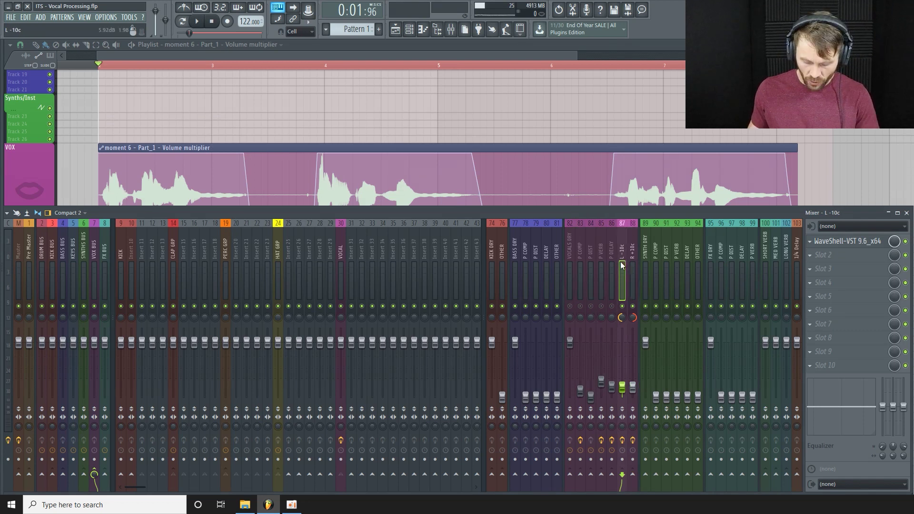
pyautogui.keyDown('ctrl'); pyautogui.click(633, 249); pyautogui.keyUp('ctrl')
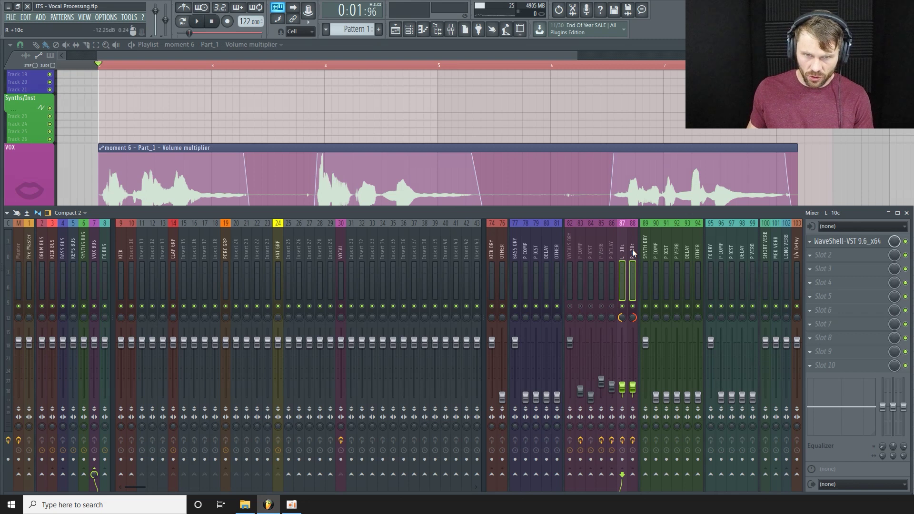
pyautogui.moveTo(629, 391); pyautogui.dragTo(629, 369)
pyautogui.press('space')
pyautogui.scroll(-2, 633, 366)
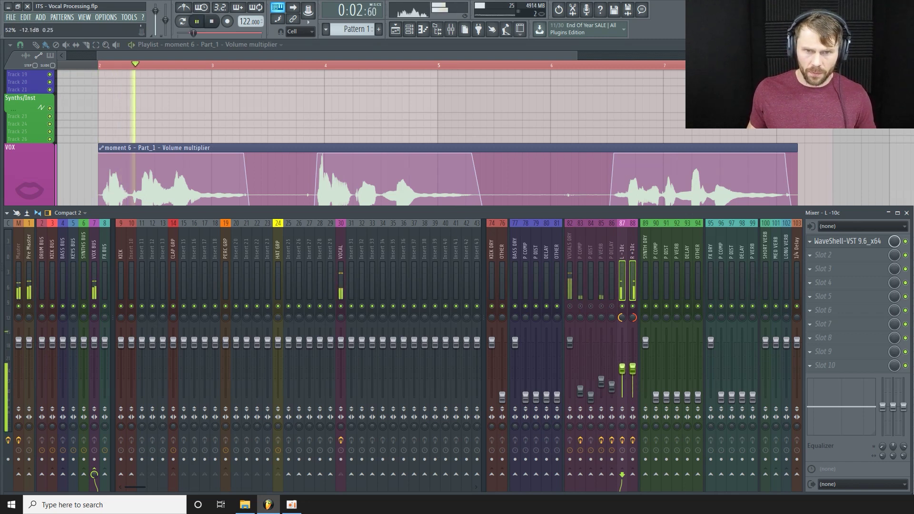
pyautogui.scroll(-1, 628, 370)
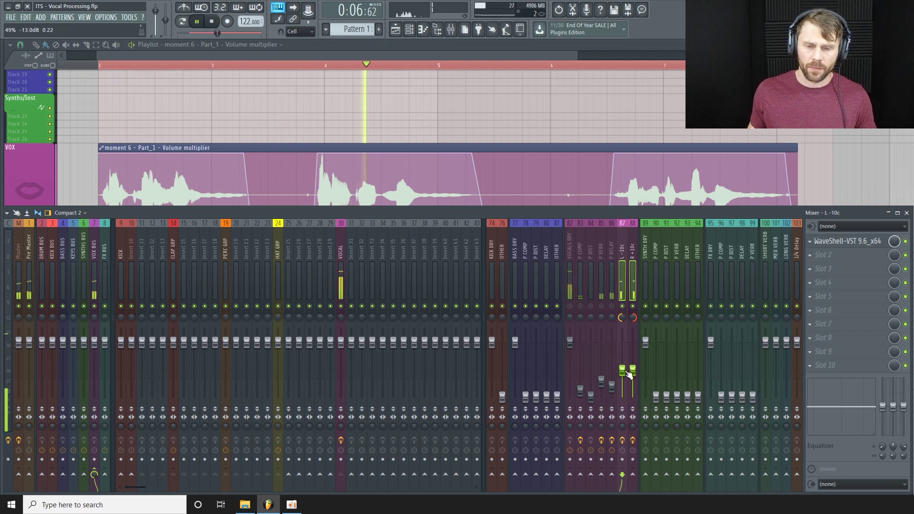
pyautogui.press('space')
# Compare the L -10c and R +10c tracks with their effects bypassed and re-enabled while playing the vocal
pyautogui.click(625, 442)
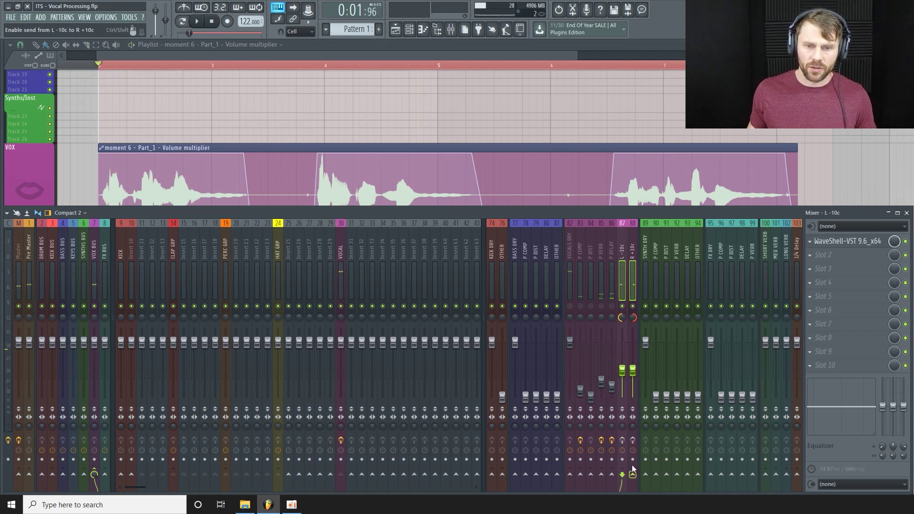
pyautogui.press('space')
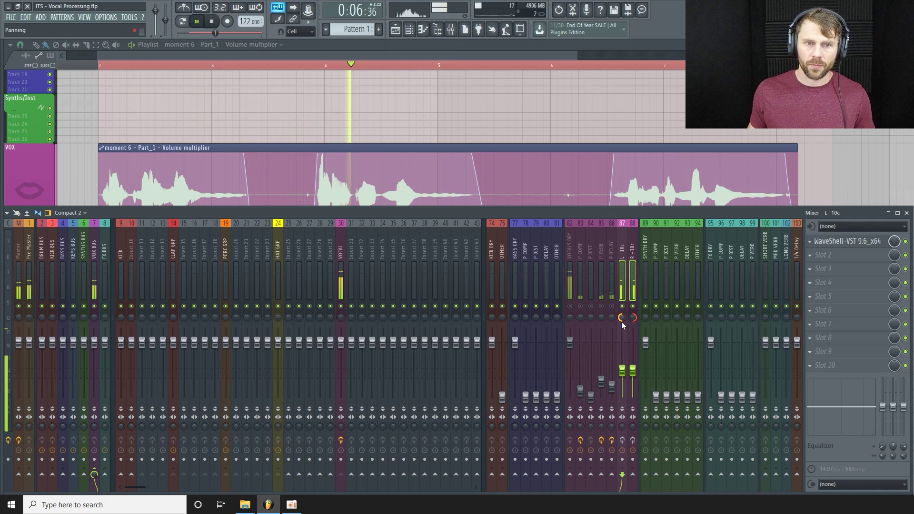
pyautogui.press('space')
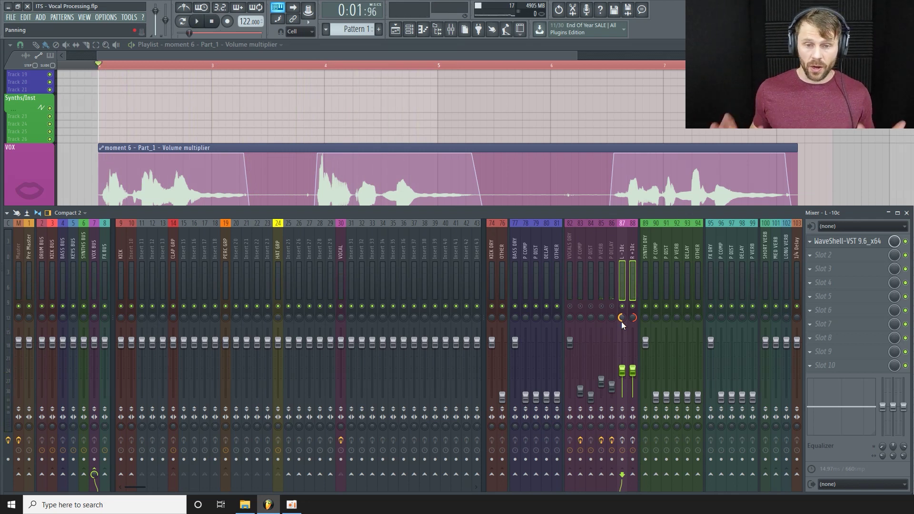
pyautogui.press('space')
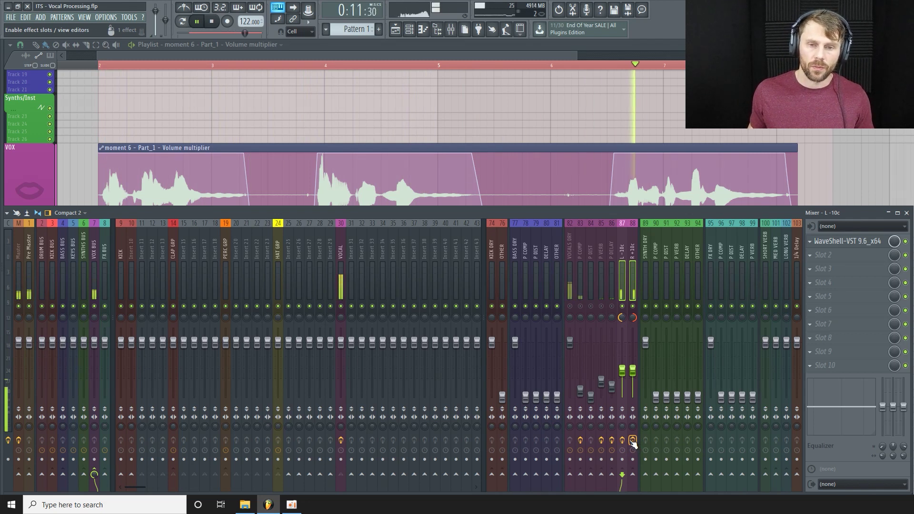
pyautogui.press('space')
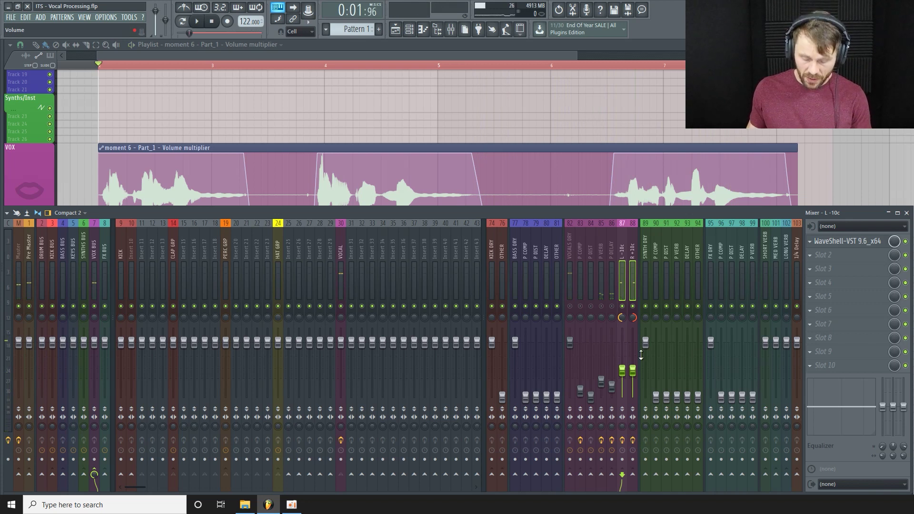
# Lower the L -10c and R +10c faders back down and unmute P COMP, P DIST, P VERB, P DELAY and VOCALS DRY
pyautogui.moveTo(627, 373); pyautogui.dragTo(627, 387)
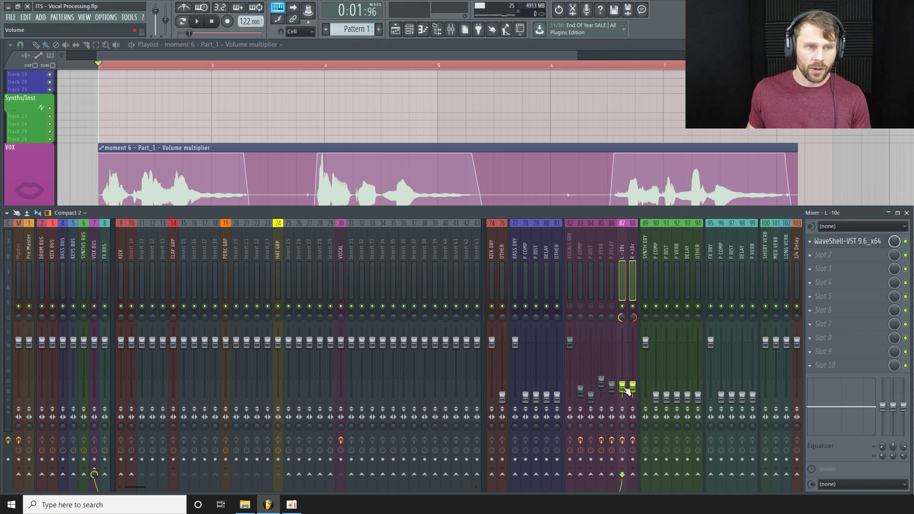
pyautogui.moveTo(581, 309); pyautogui.dragTo(612, 308)
pyautogui.click(571, 308)
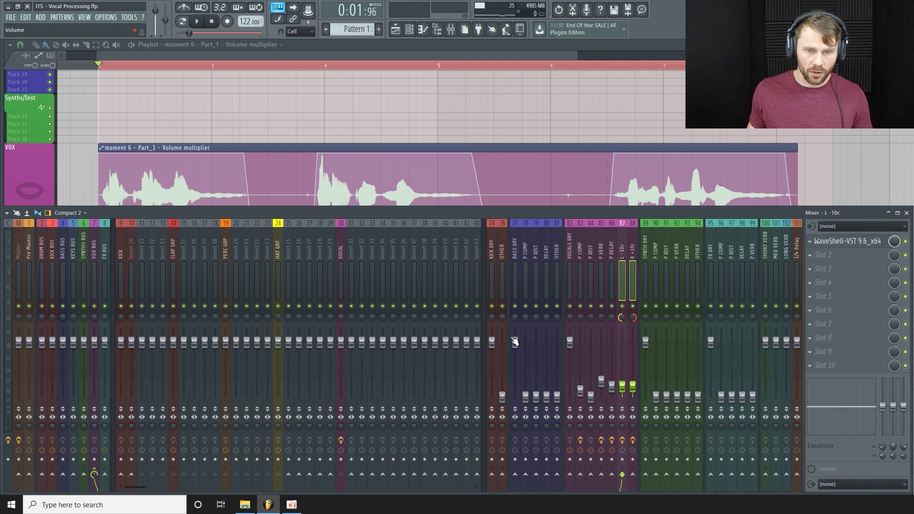
# Play the vocal with VOCALS DRY and all its parallel and detuned tracks active to audition the full blend
pyautogui.click(623, 254)
pyautogui.press('space')
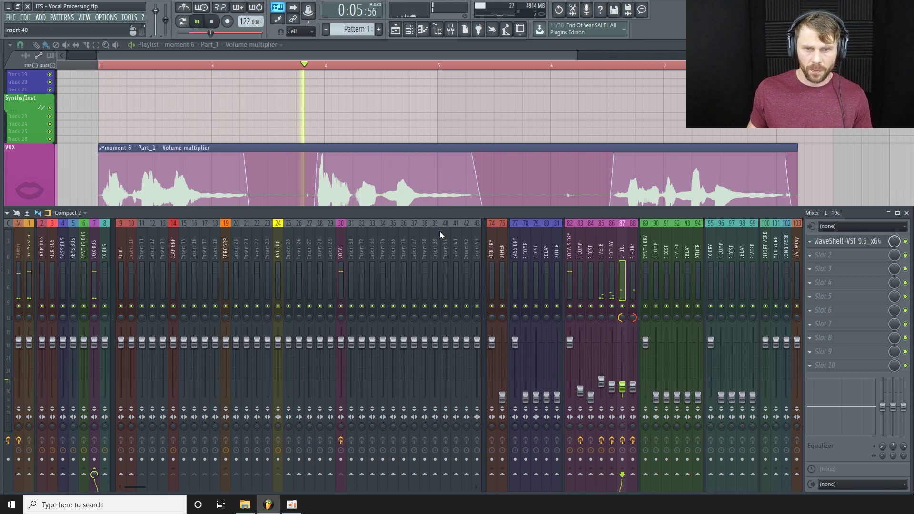
pyautogui.click(575, 254)
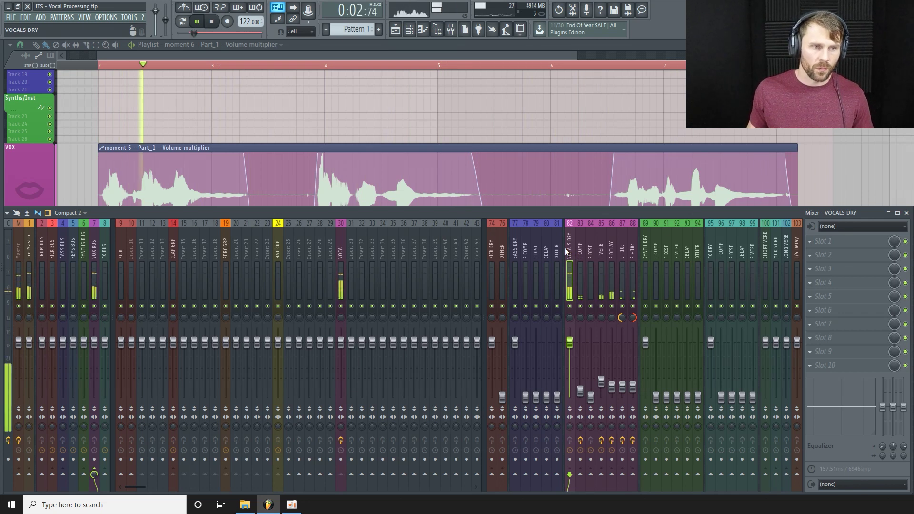
pyautogui.press('space')
# Mute P COMP, P DIST, P VERB, P DELAY, L -10c and R +10c, bypass the VOCAL track's effects, and play the unprocessed vocal
pyautogui.moveTo(633, 307)
pyautogui.mouseDown()
pyautogui.moveTo(627, 315)
pyautogui.moveTo(581, 307)
pyautogui.mouseUp()
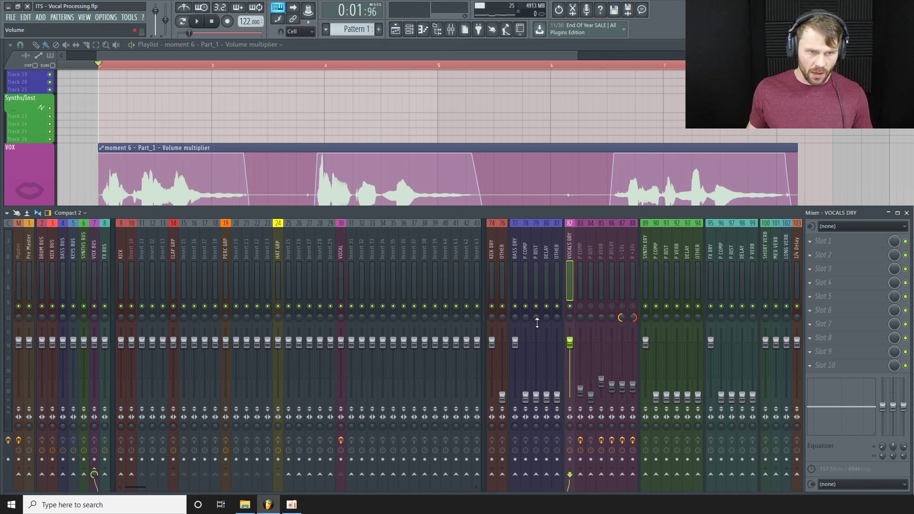
pyautogui.click(343, 244)
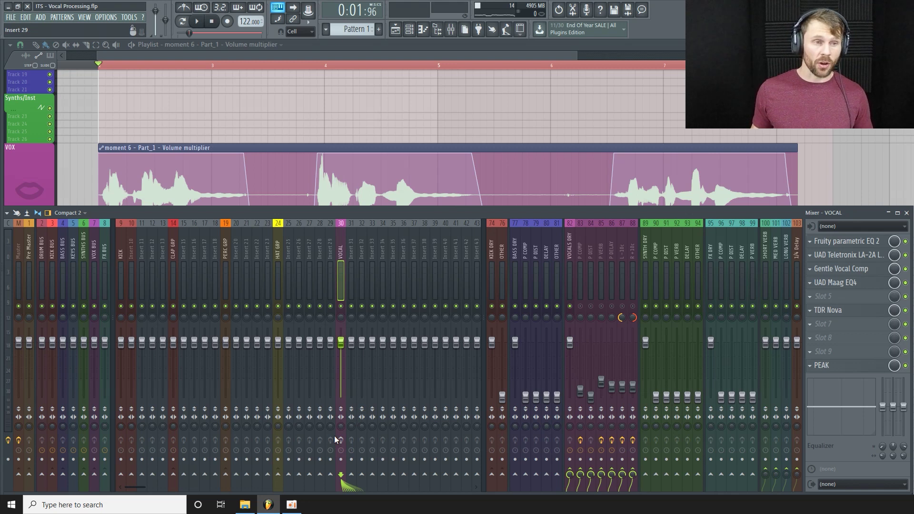
pyautogui.press('space')
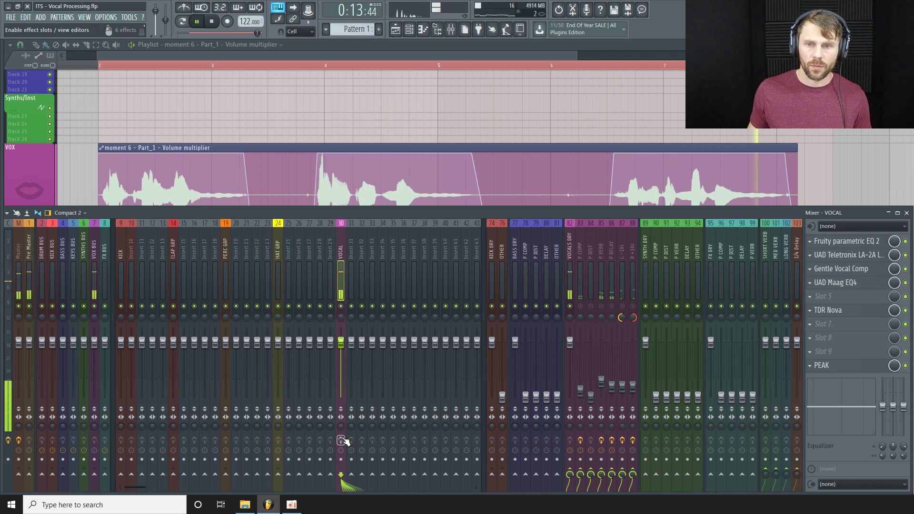
# Restore the VOCAL track's effects and the muted parallel and detuned tracks to hear the processed vocal, and close the mixer
pyautogui.click(341, 441)
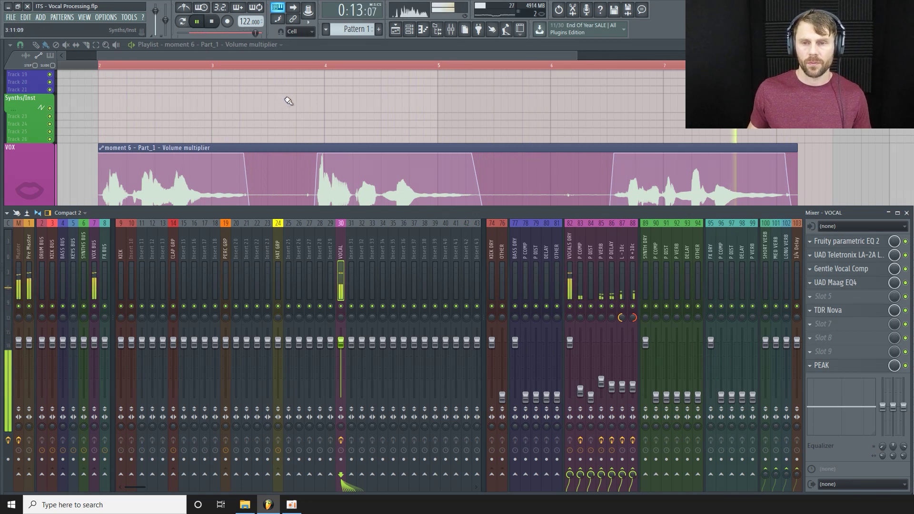
pyautogui.press('space')
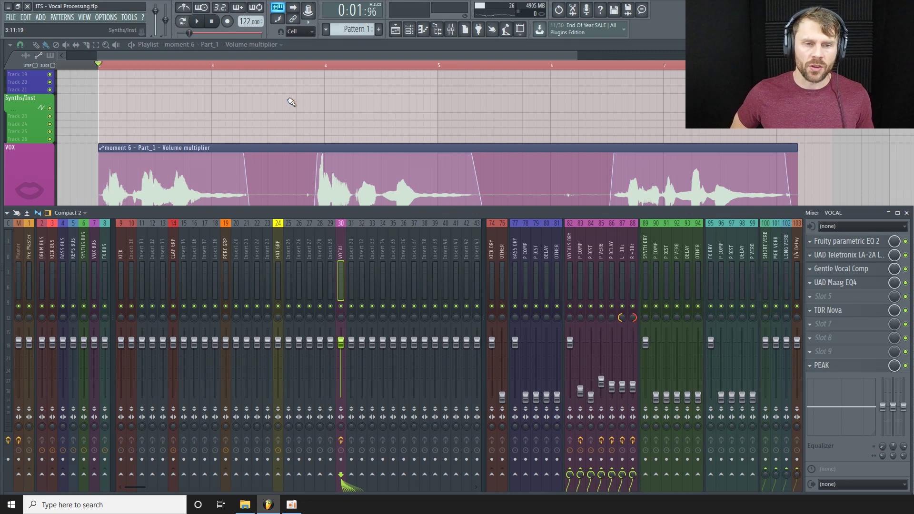
pyautogui.click(908, 214)
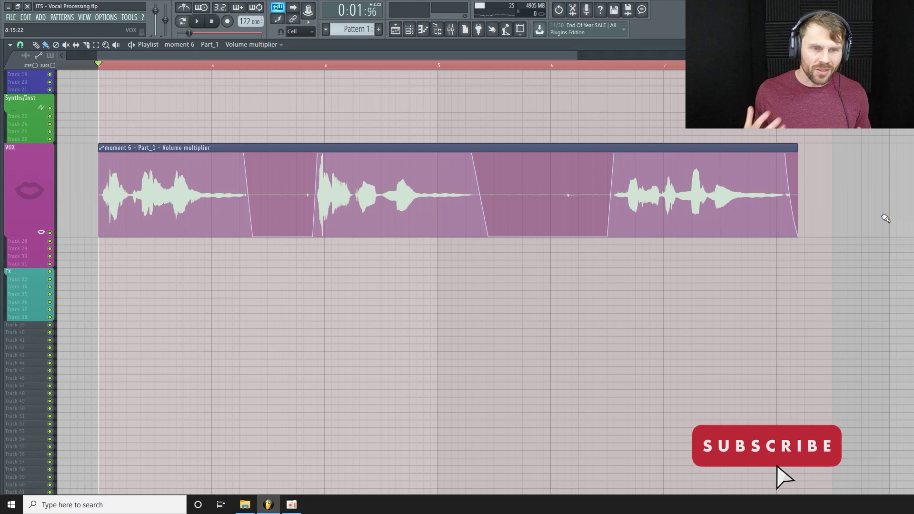